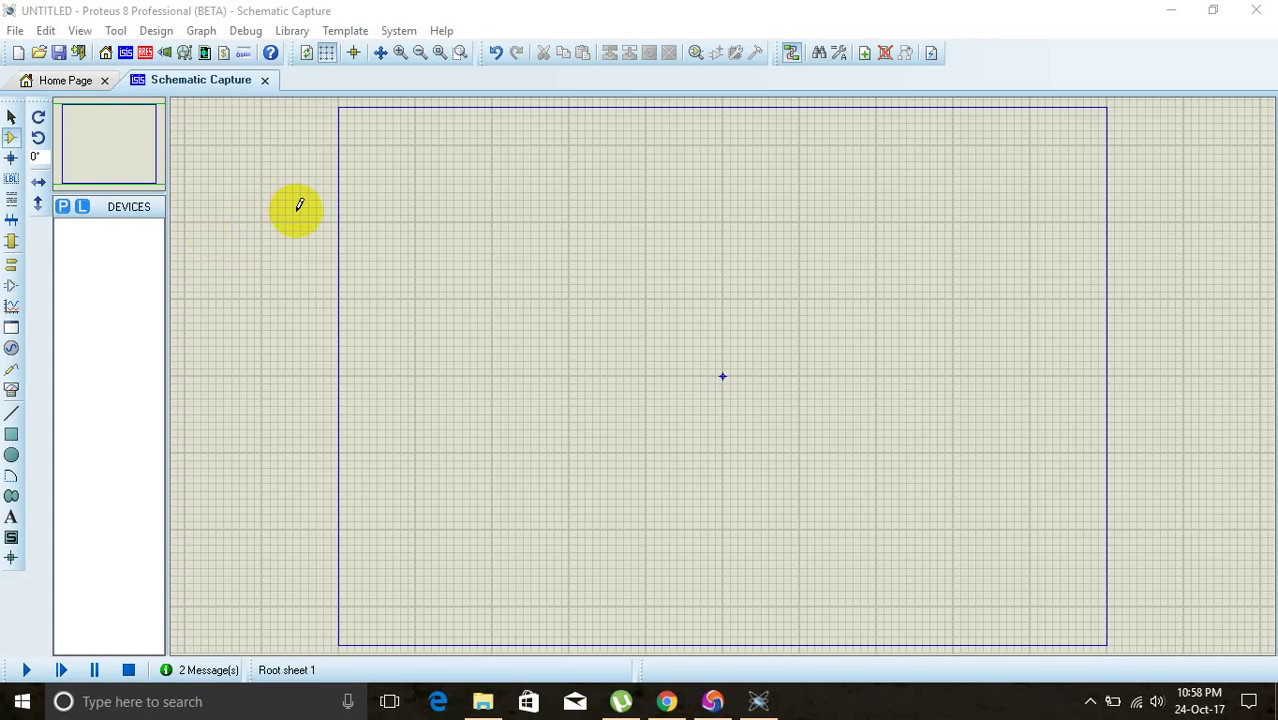
- Add the VSINE sine-wave AC source to the device list through a 'vsi' keyword search
click(60, 209)
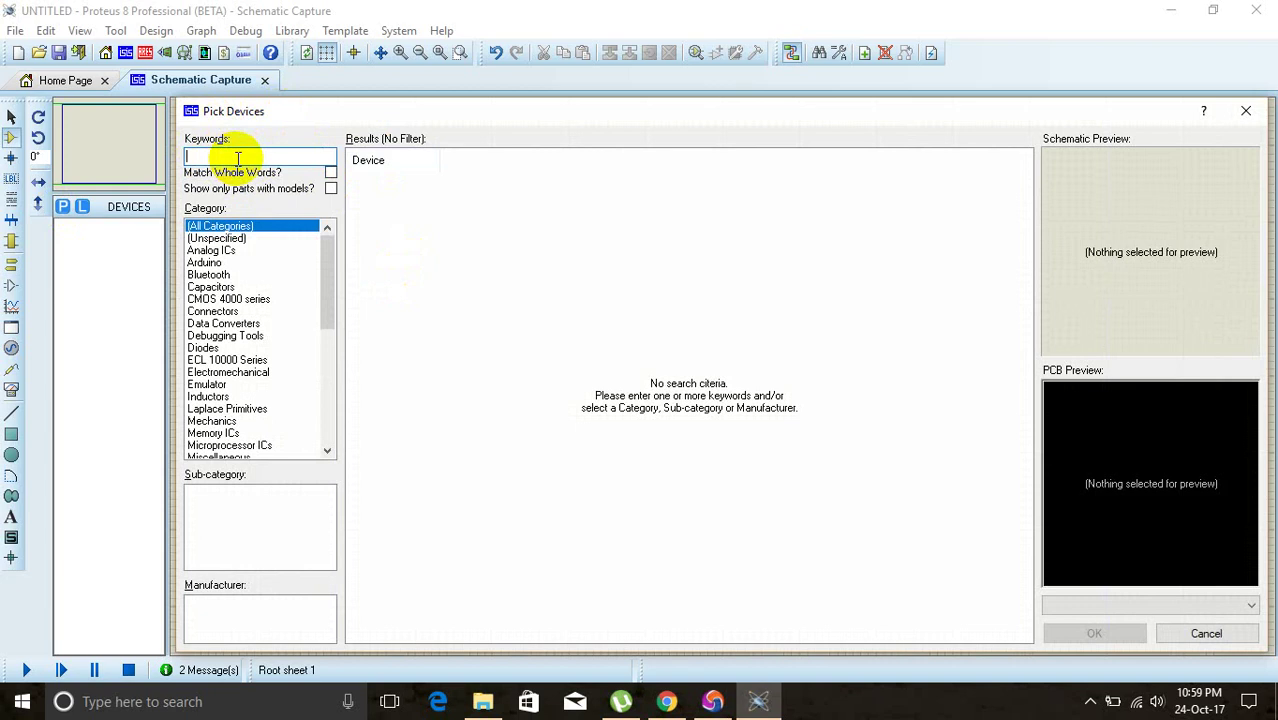
text(vs)
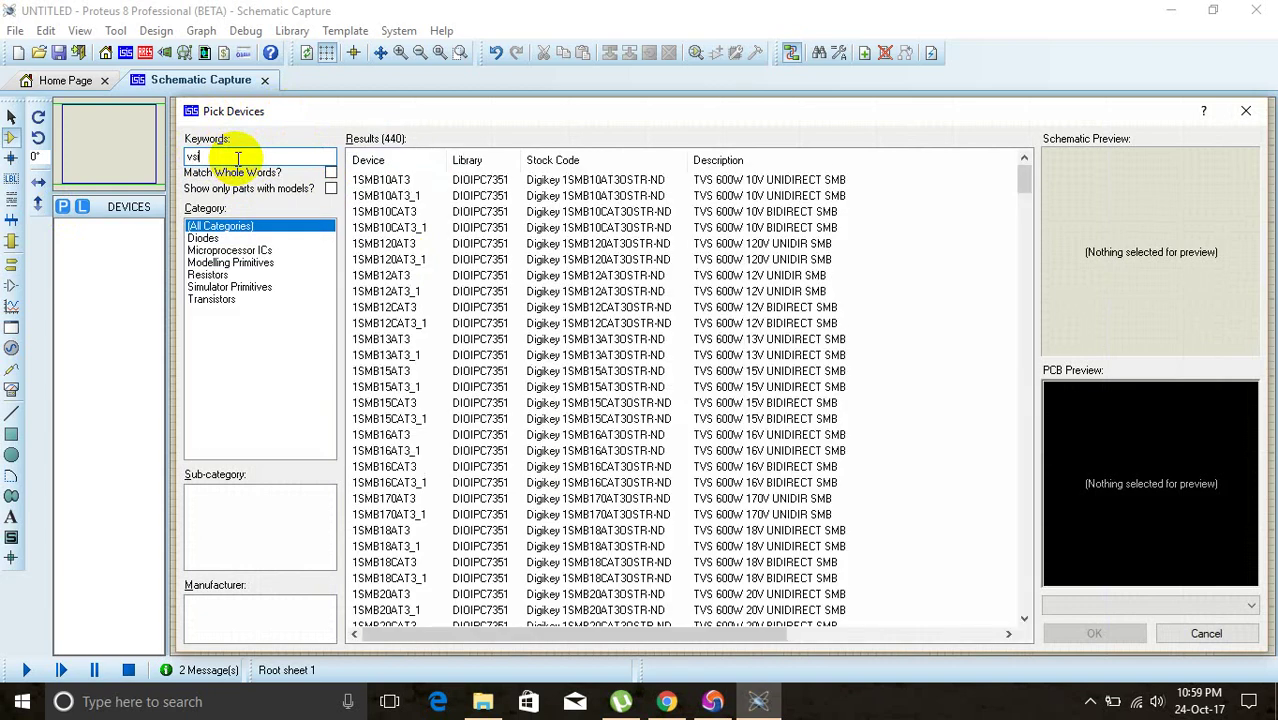
text(i)
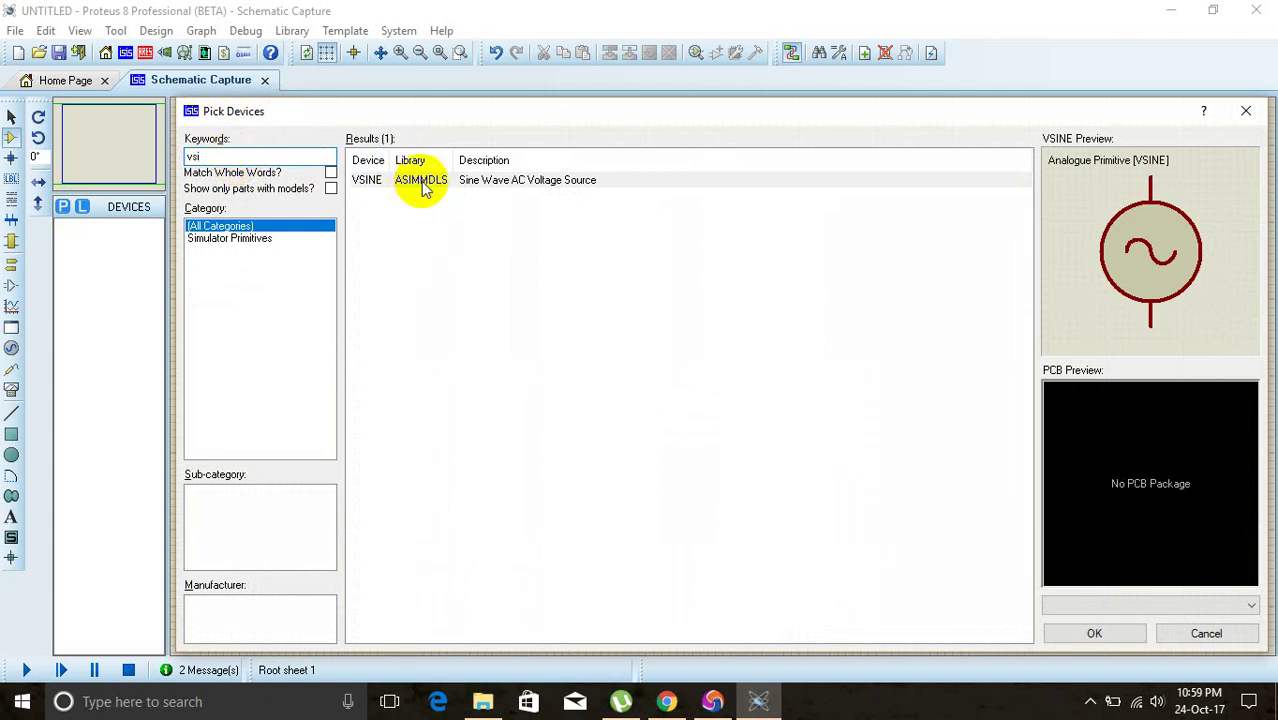
double_click(424, 186)
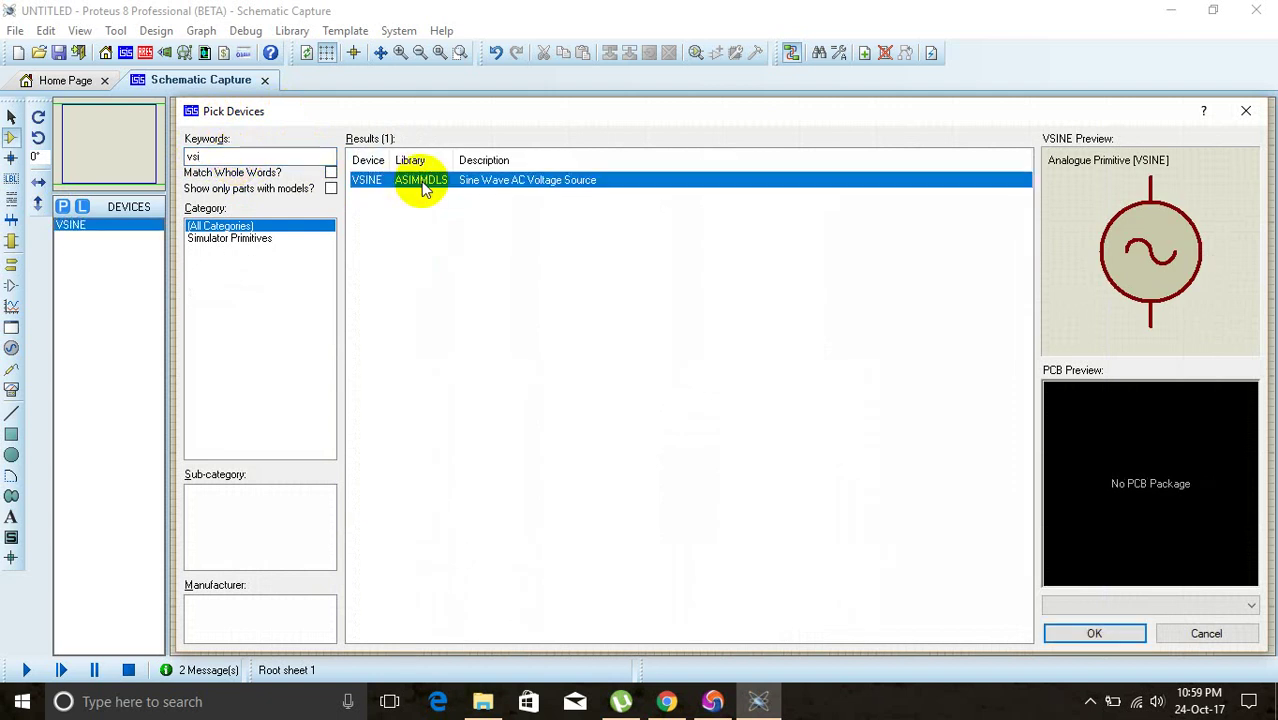
double_click(229, 160)
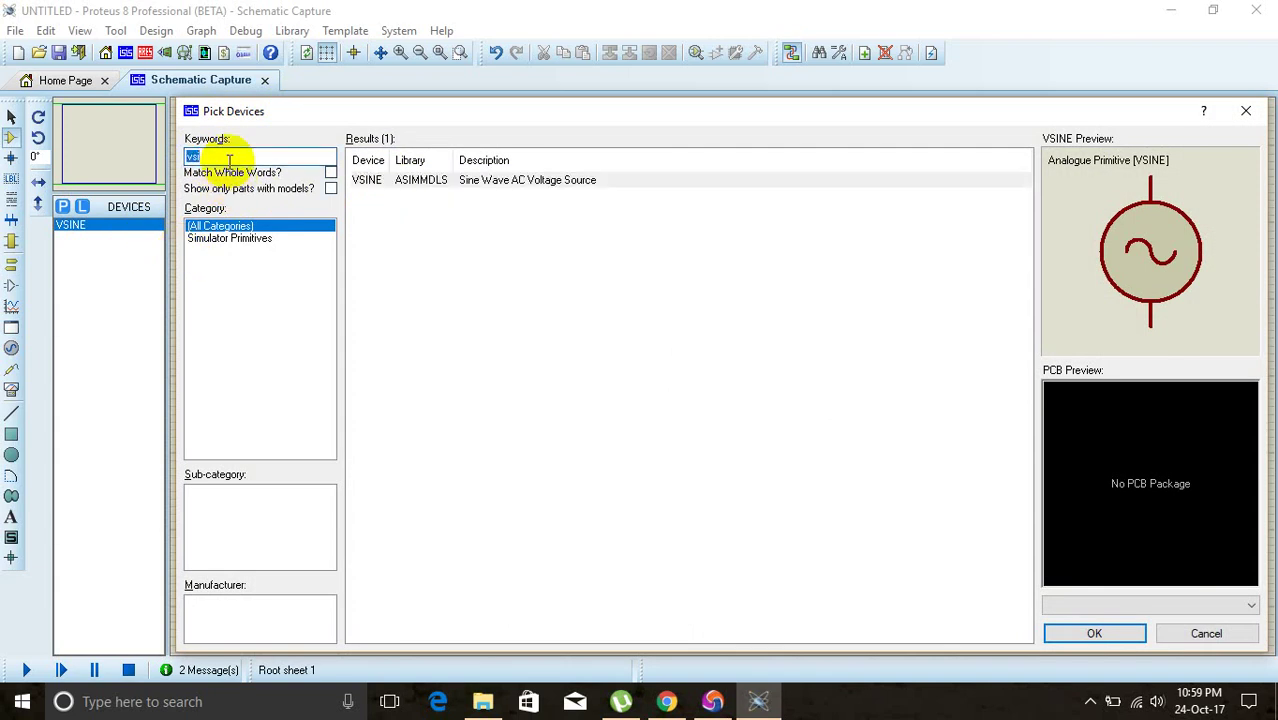
- Search 'transfor' and add the TRAN-2P2S simple transformer to the devices
text(tra)
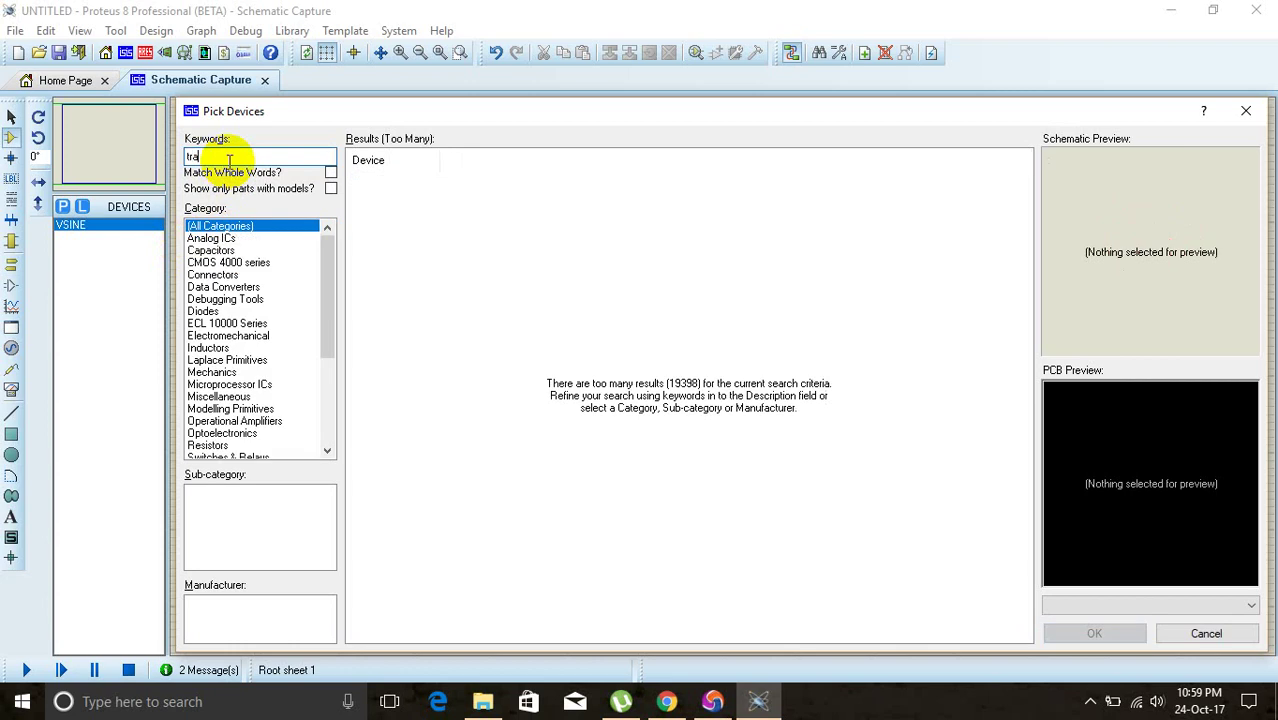
text(ns)
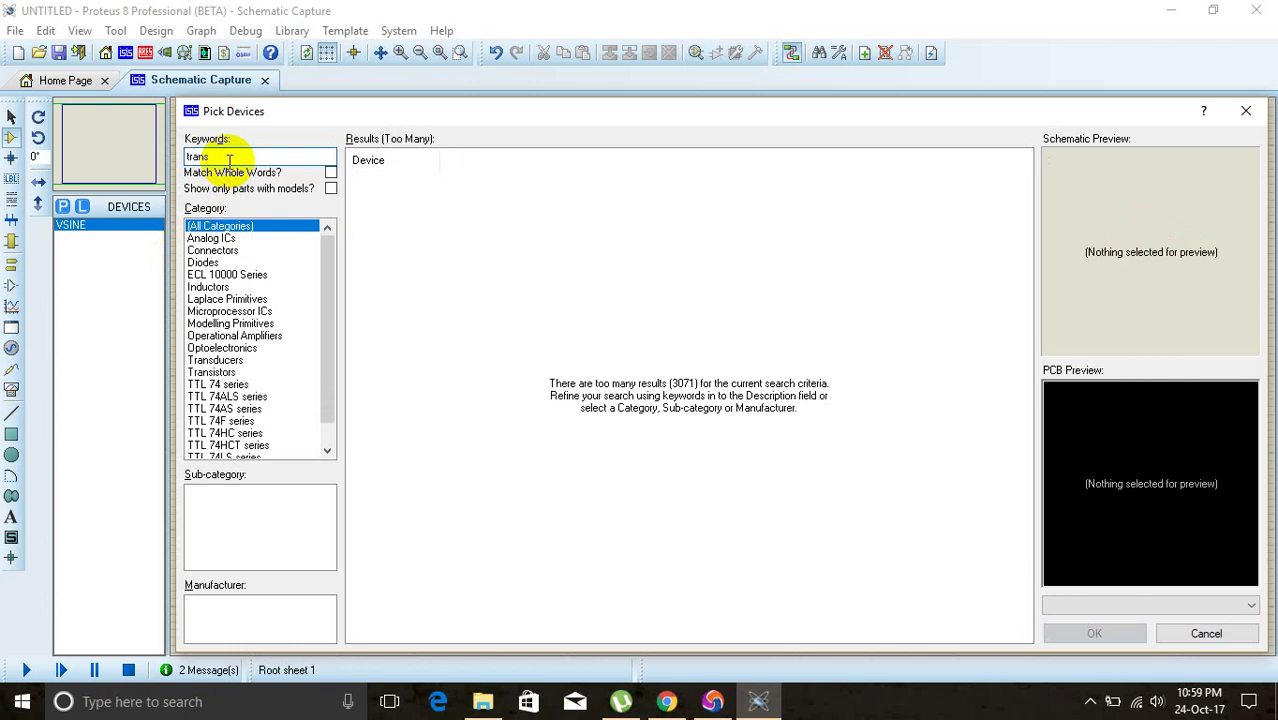
text(for)
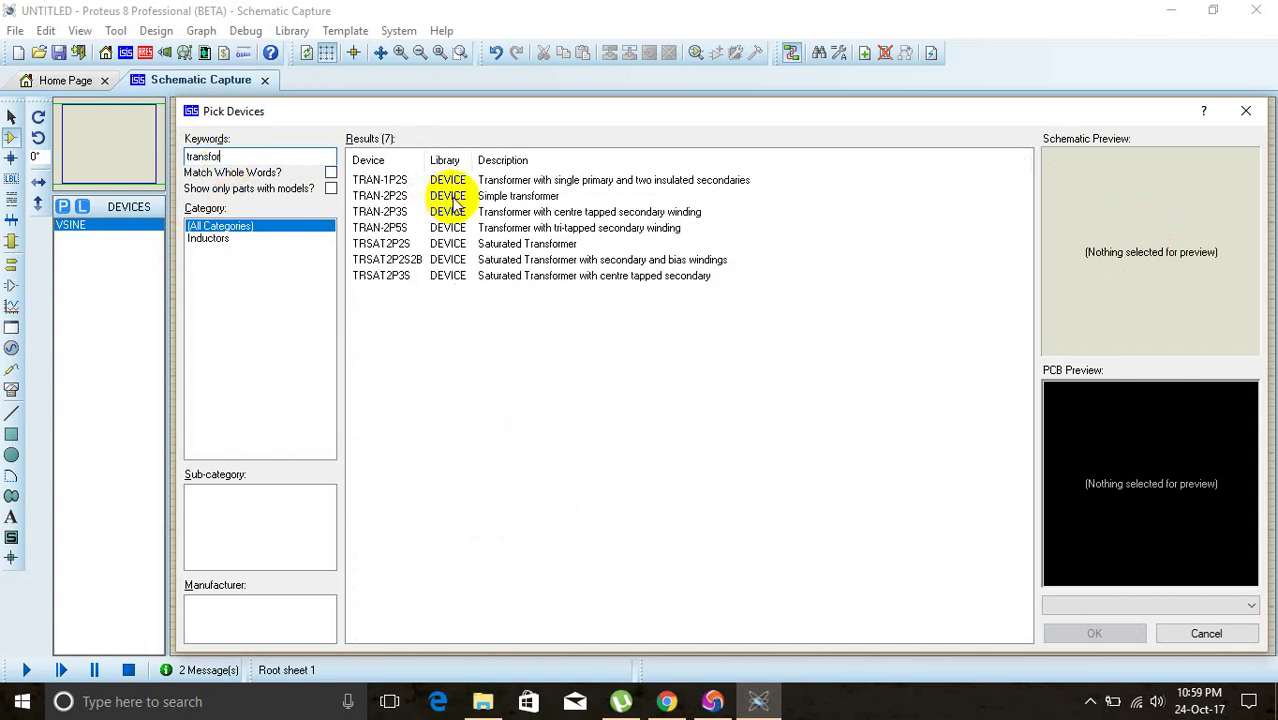
double_click(474, 197)
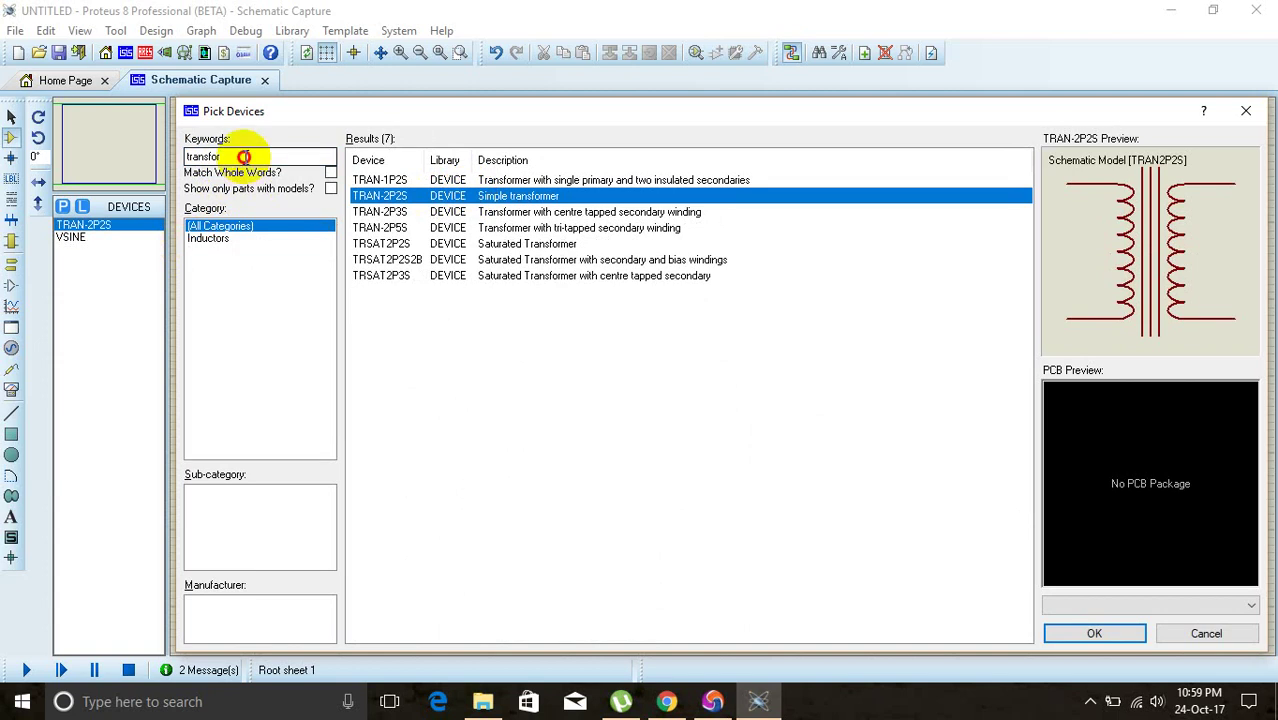
double_click(245, 157)
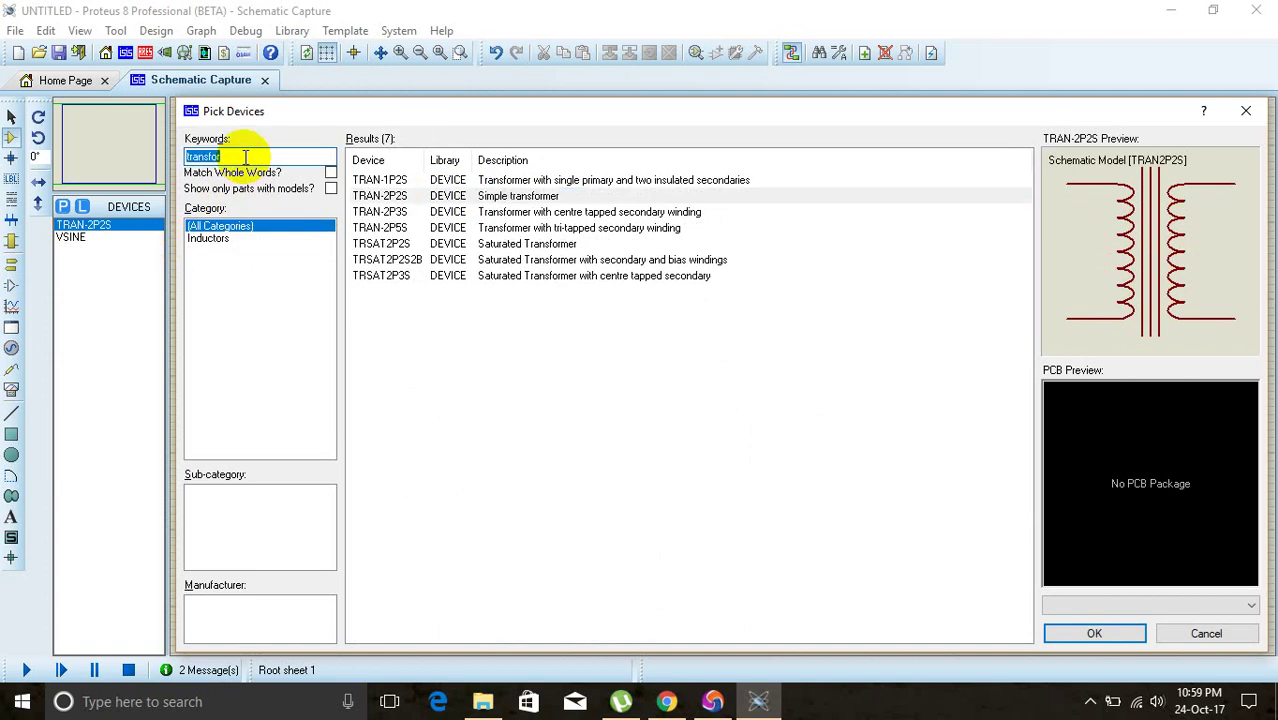
- Search 'scr' and add the S6035J SCR to the devices
text(scr)
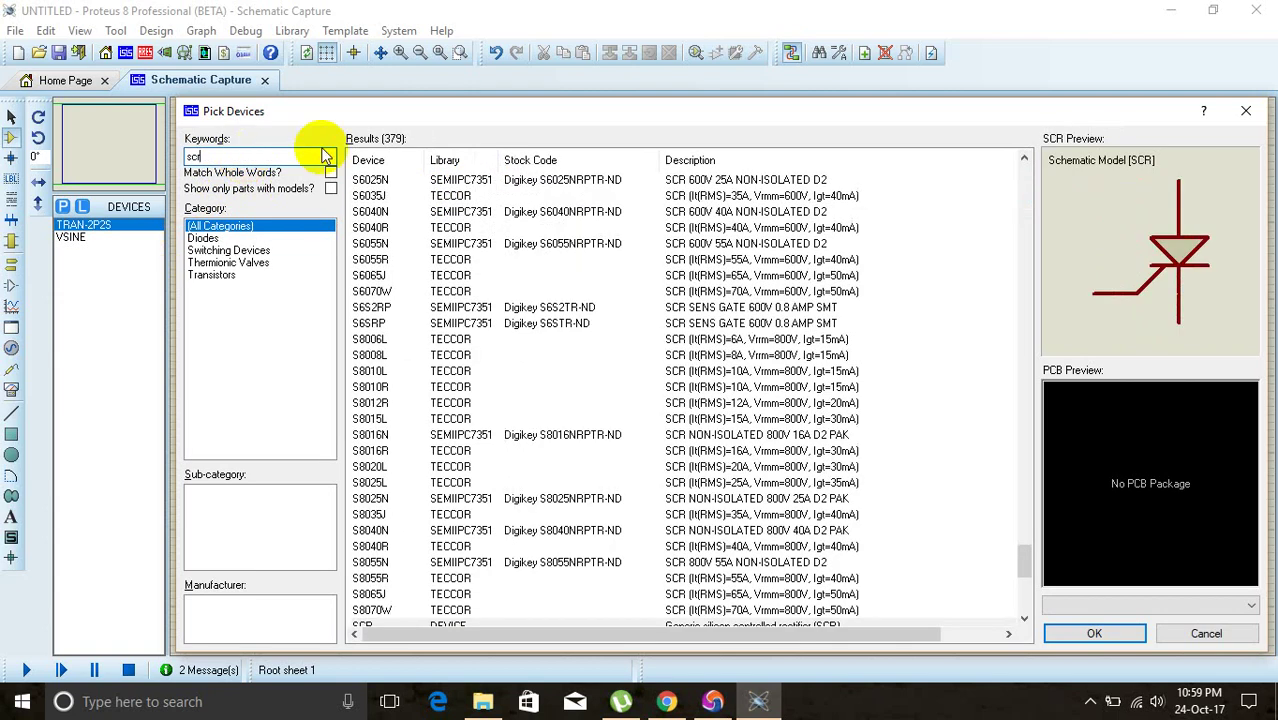
double_click(453, 196)
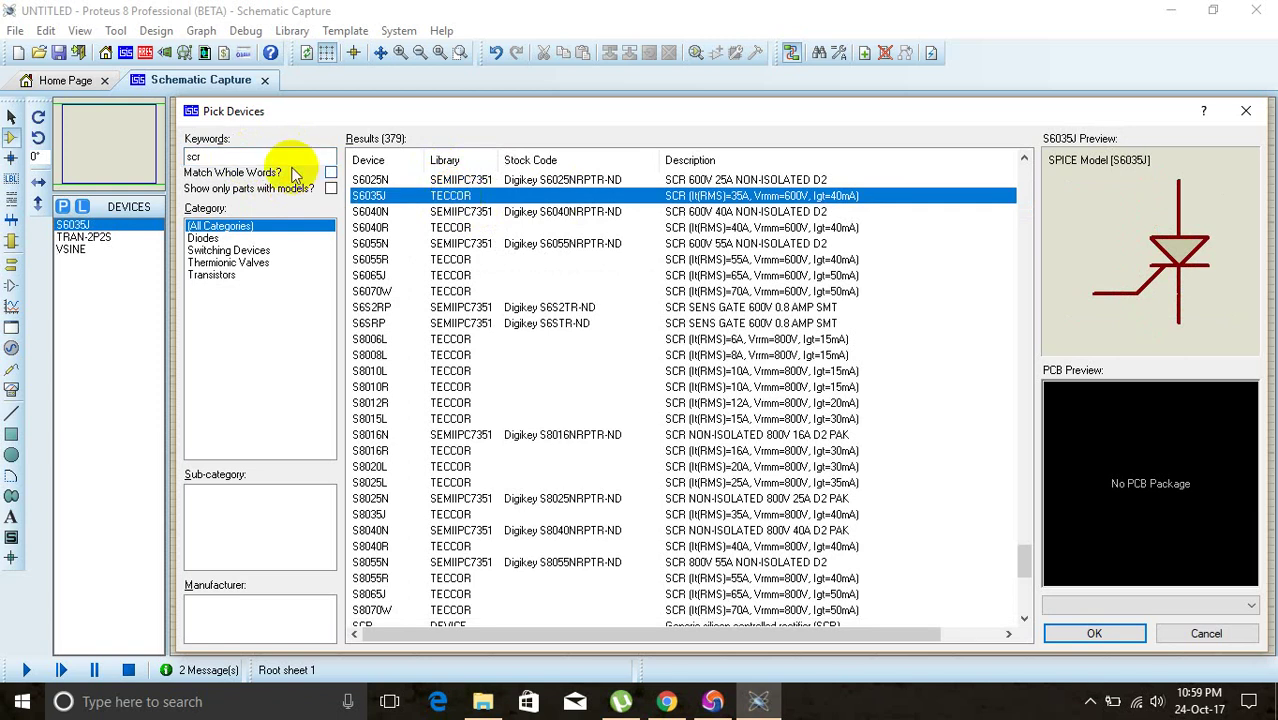
double_click(268, 160)
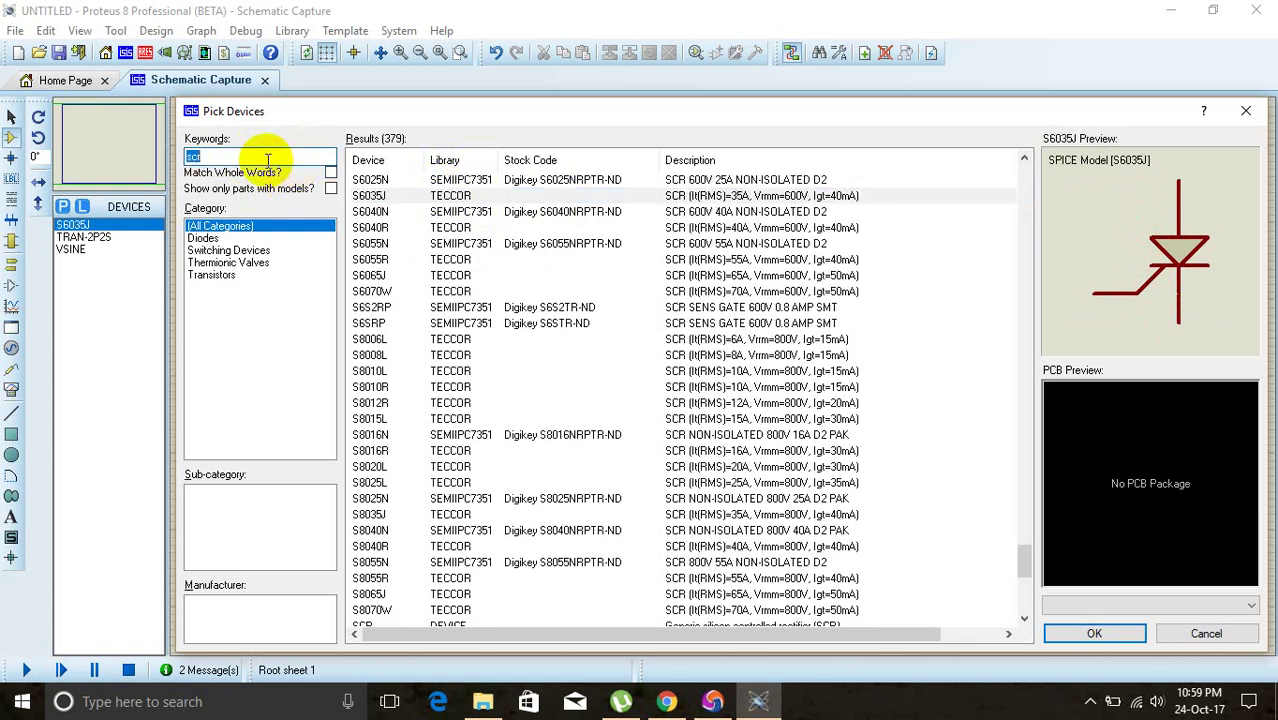
- Search 'pot' and add the POT-HG potentiometer to the devices
text(pot)
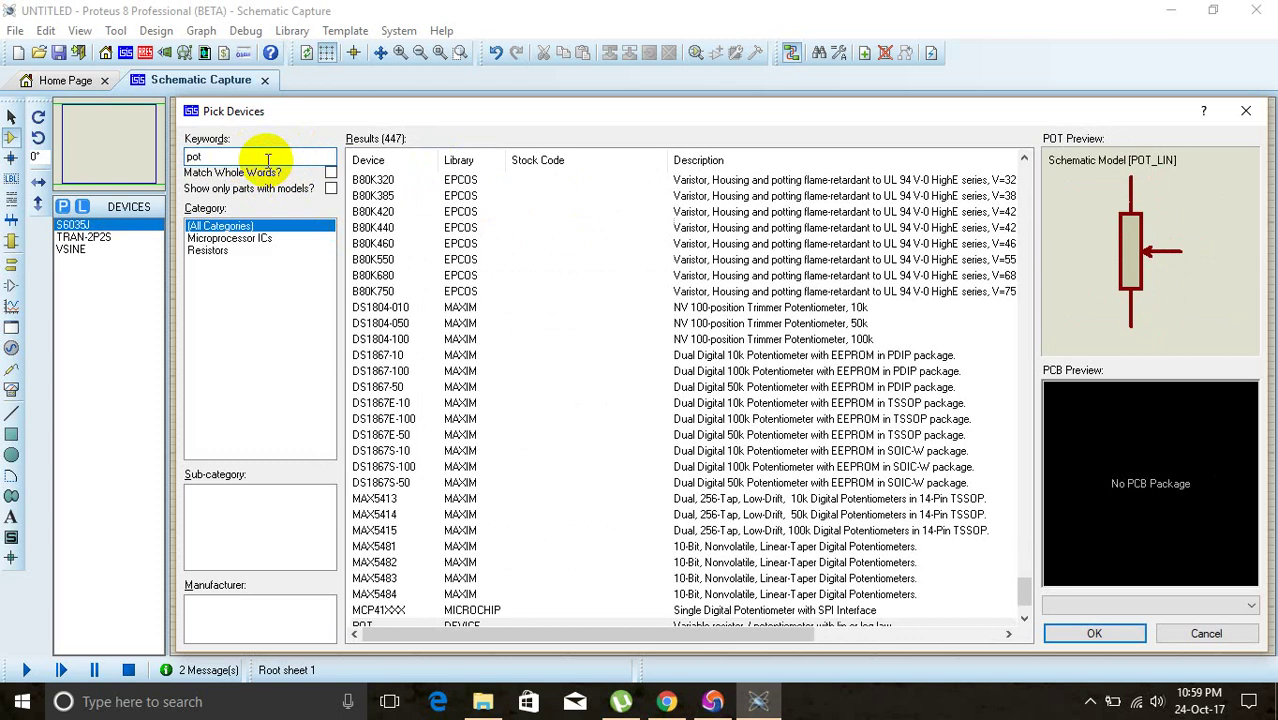
key(Down)
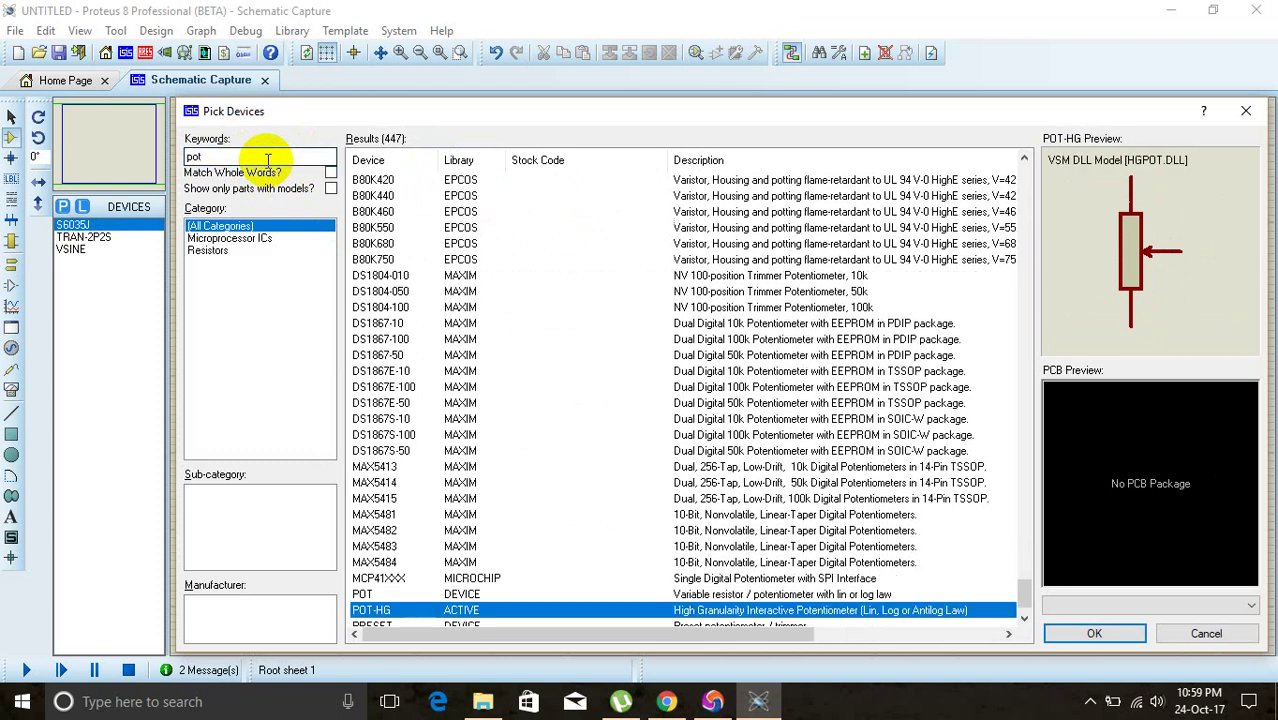
click(460, 610)
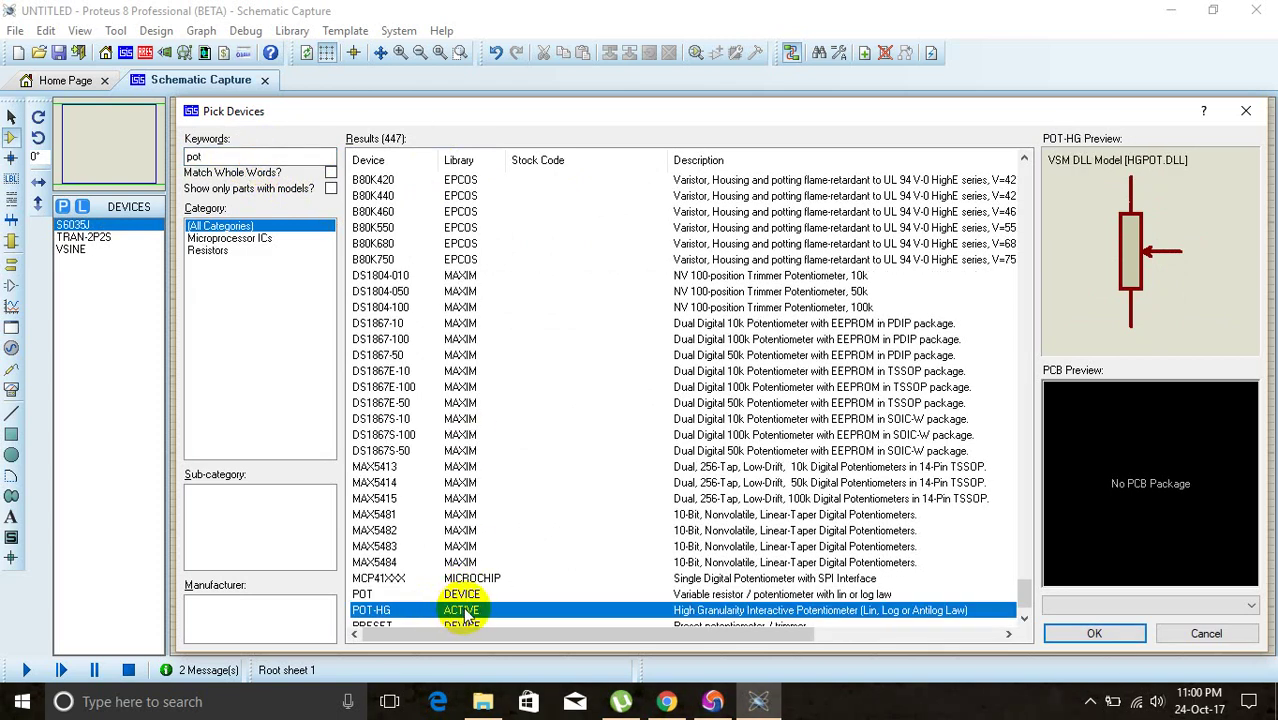
double_click(460, 610)
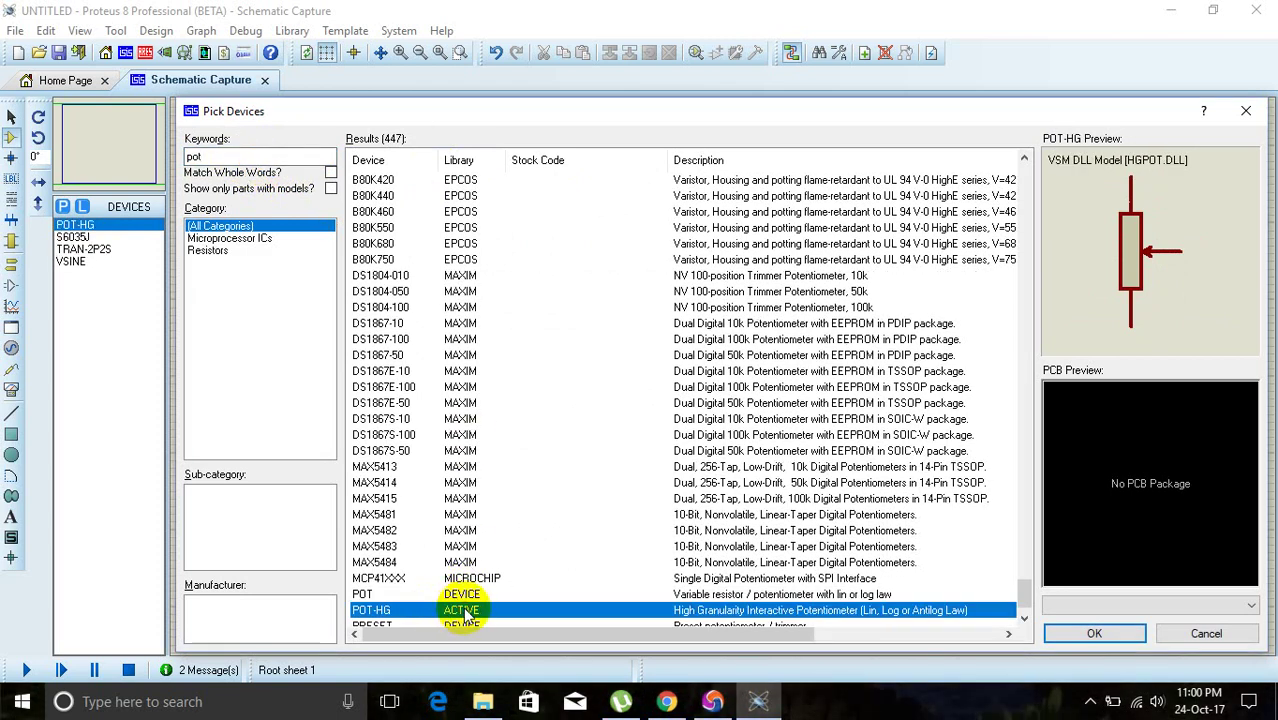
double_click(212, 155)
- Add the MINRES1K resistor from Resistors > 0.6W Metal Film and close the picker
text(res)
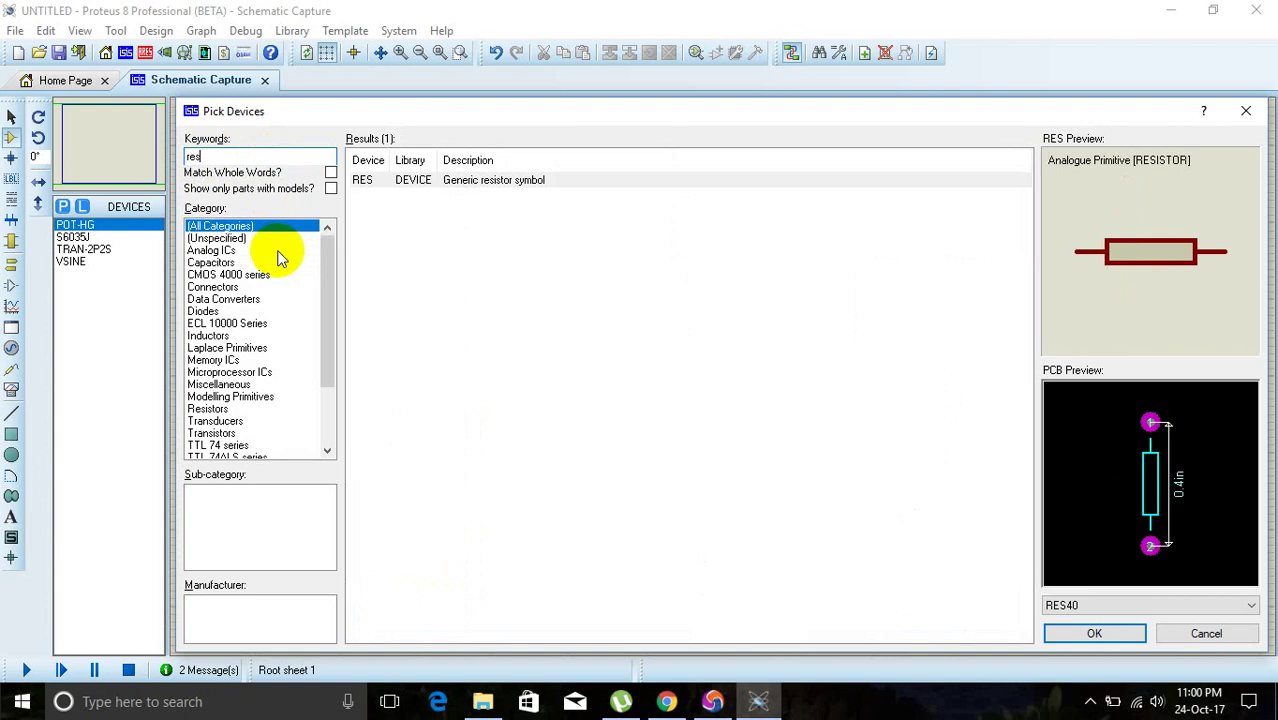
click(219, 408)
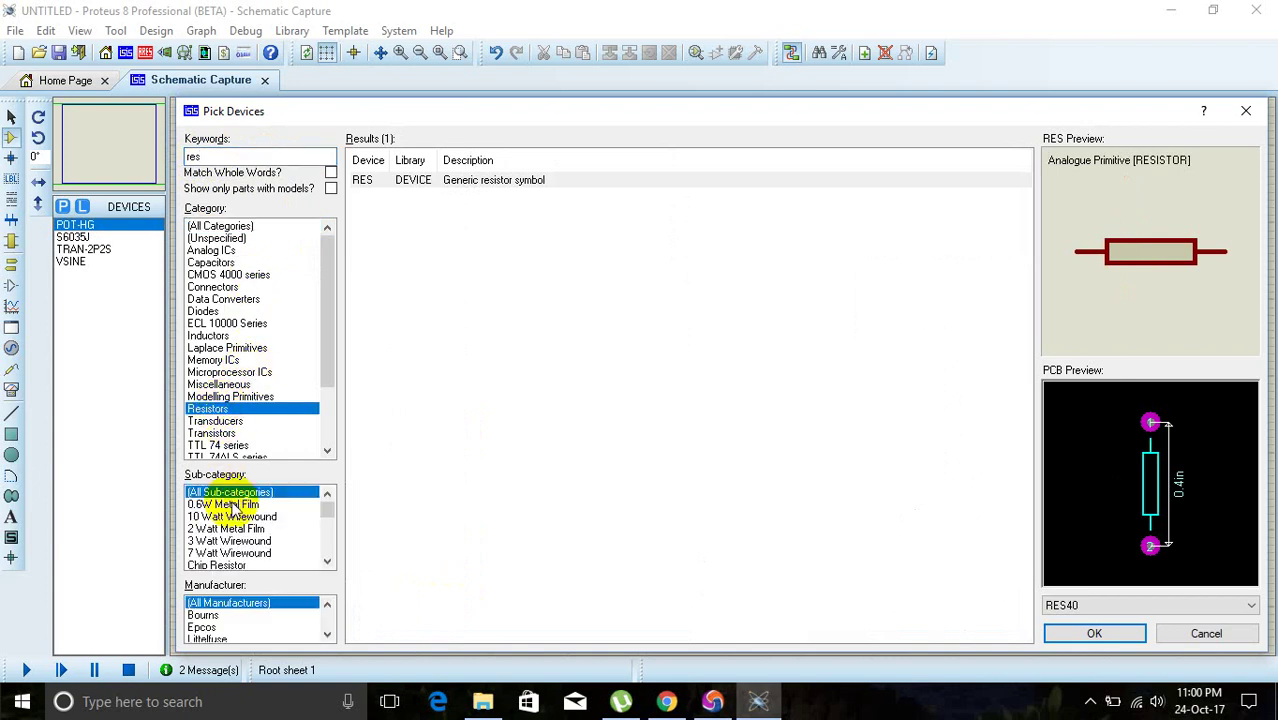
click(229, 505)
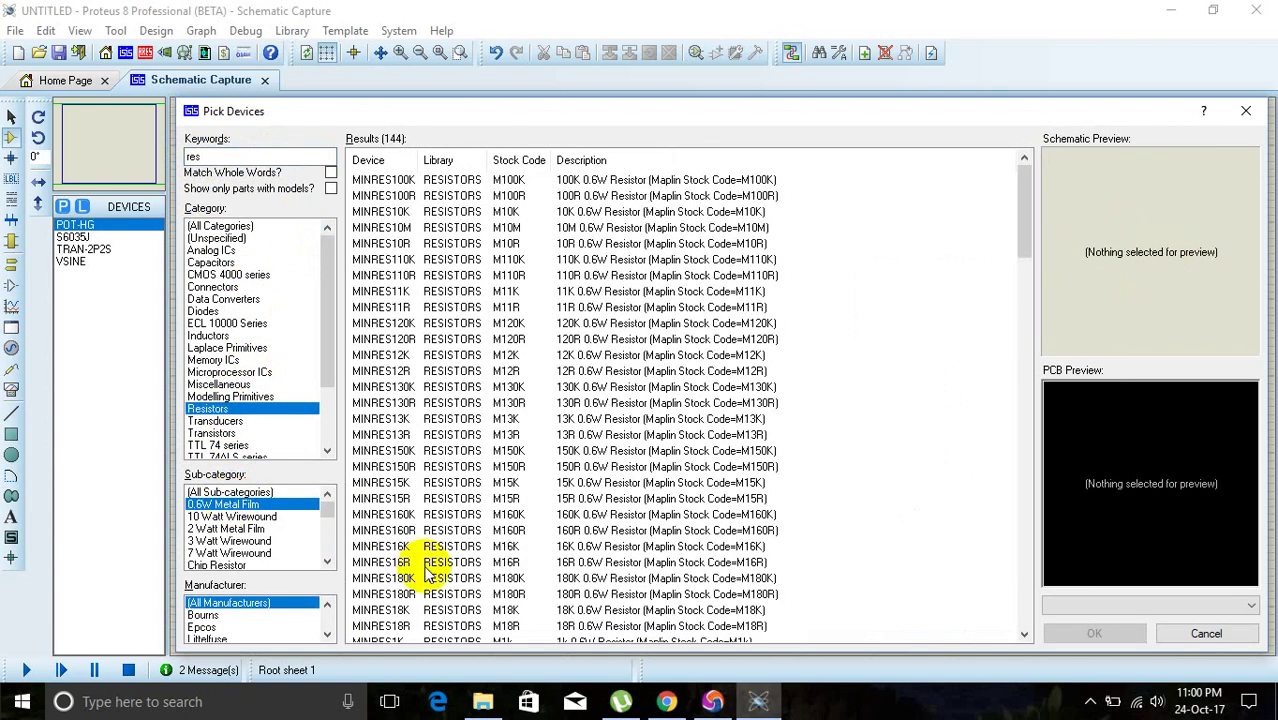
double_click(447, 641)
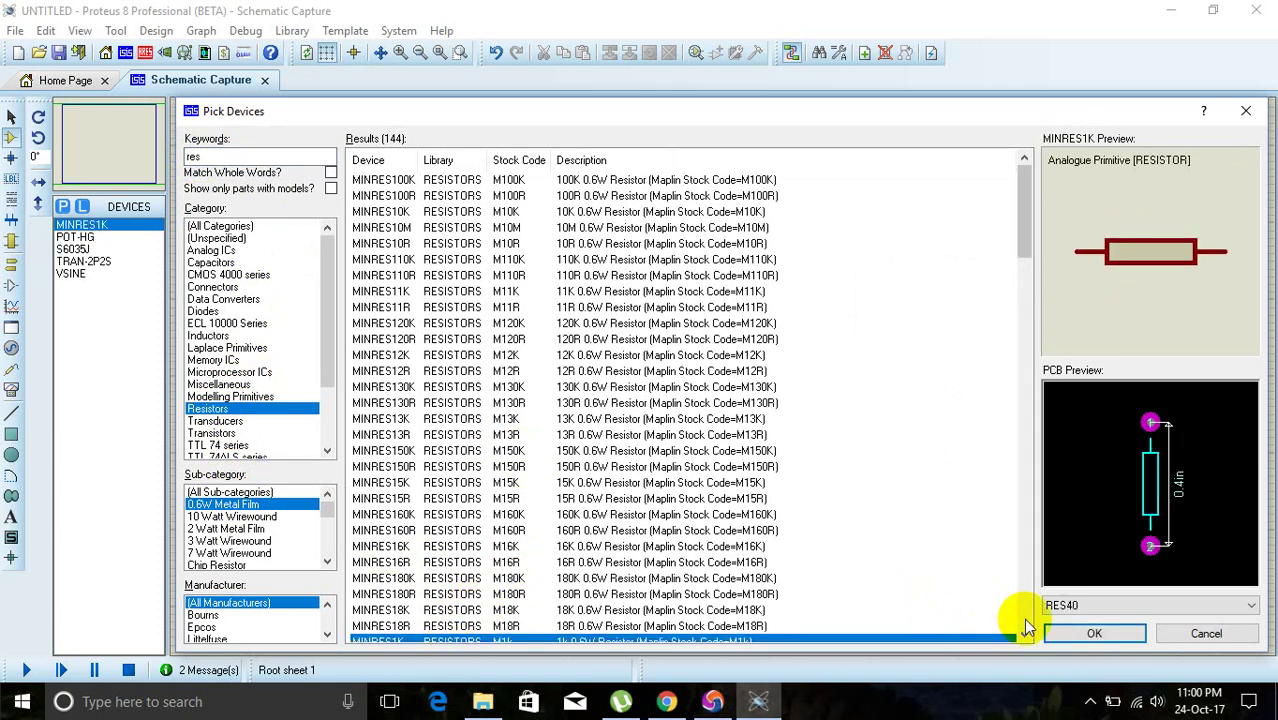
click(1068, 638)
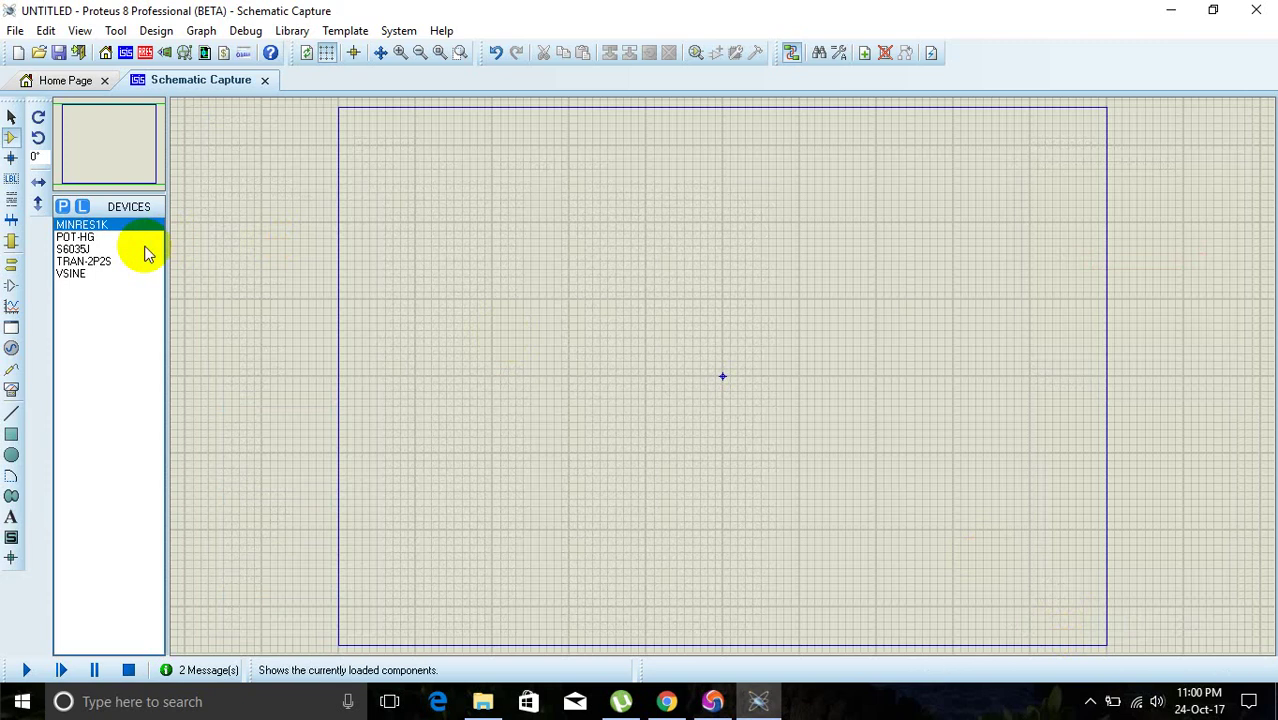
- Place the VSINE sine source on the sheet as V1
click(73, 276)
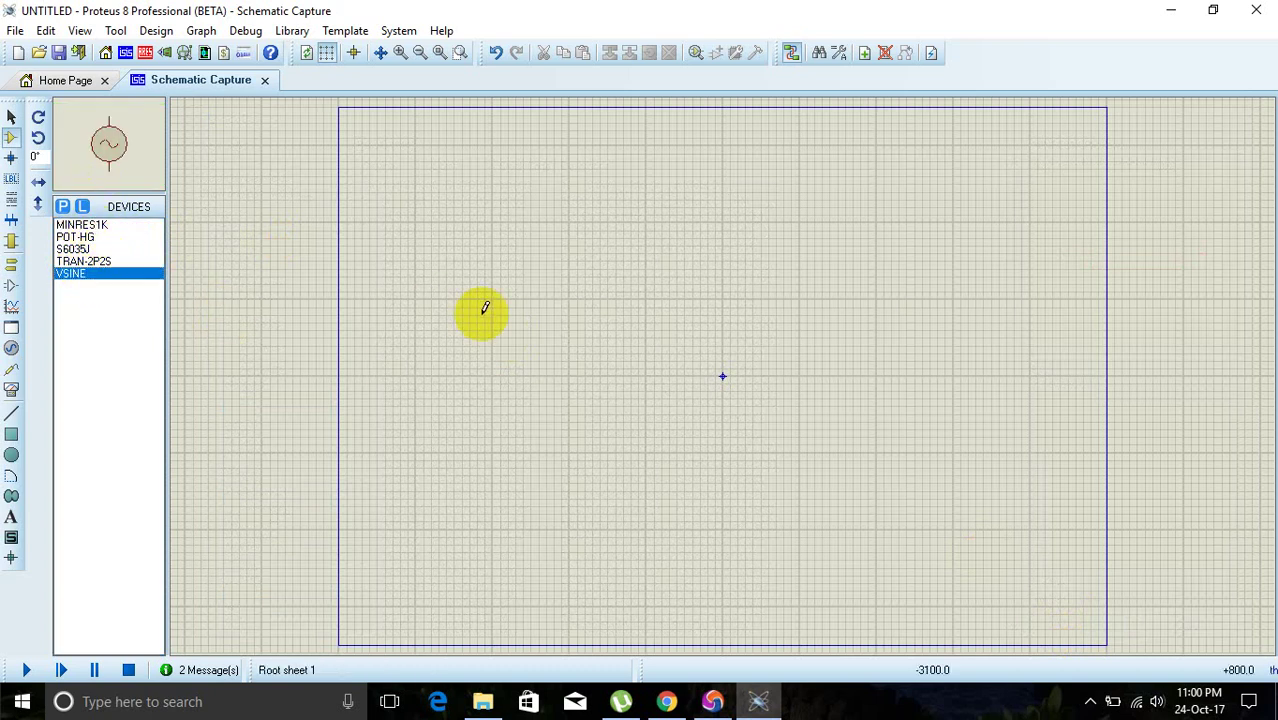
click(473, 343)
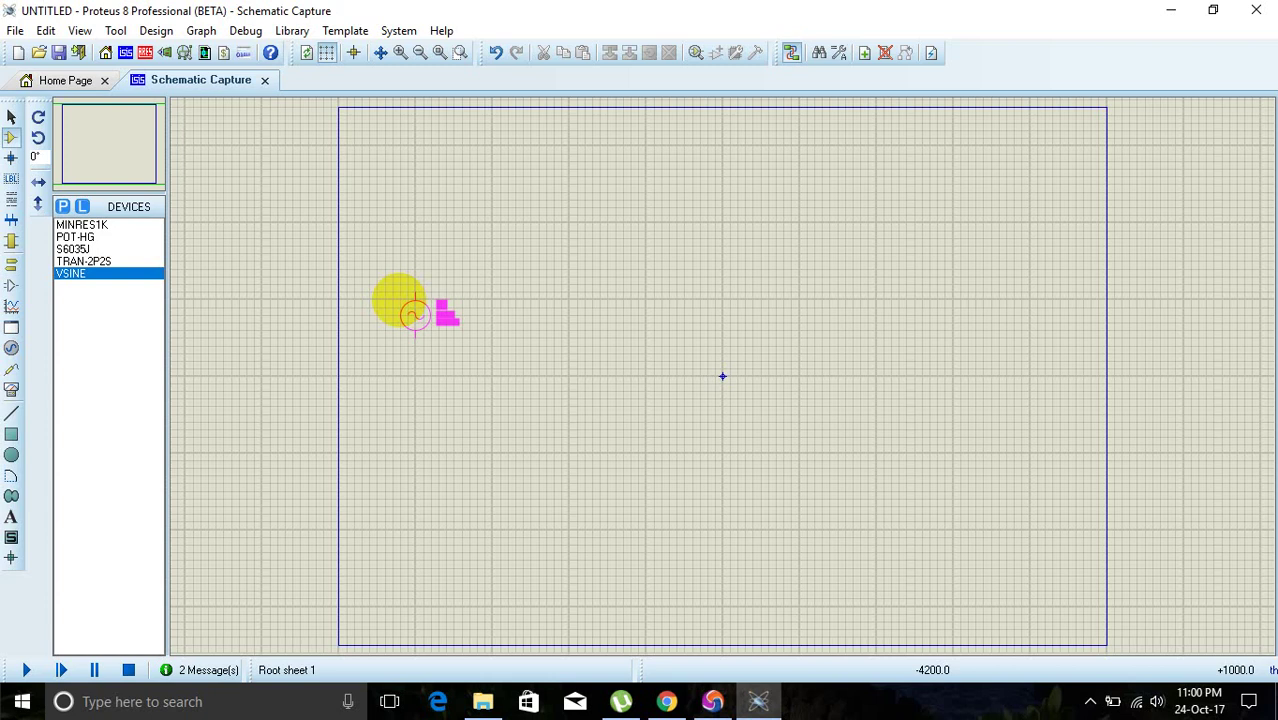
click(401, 306)
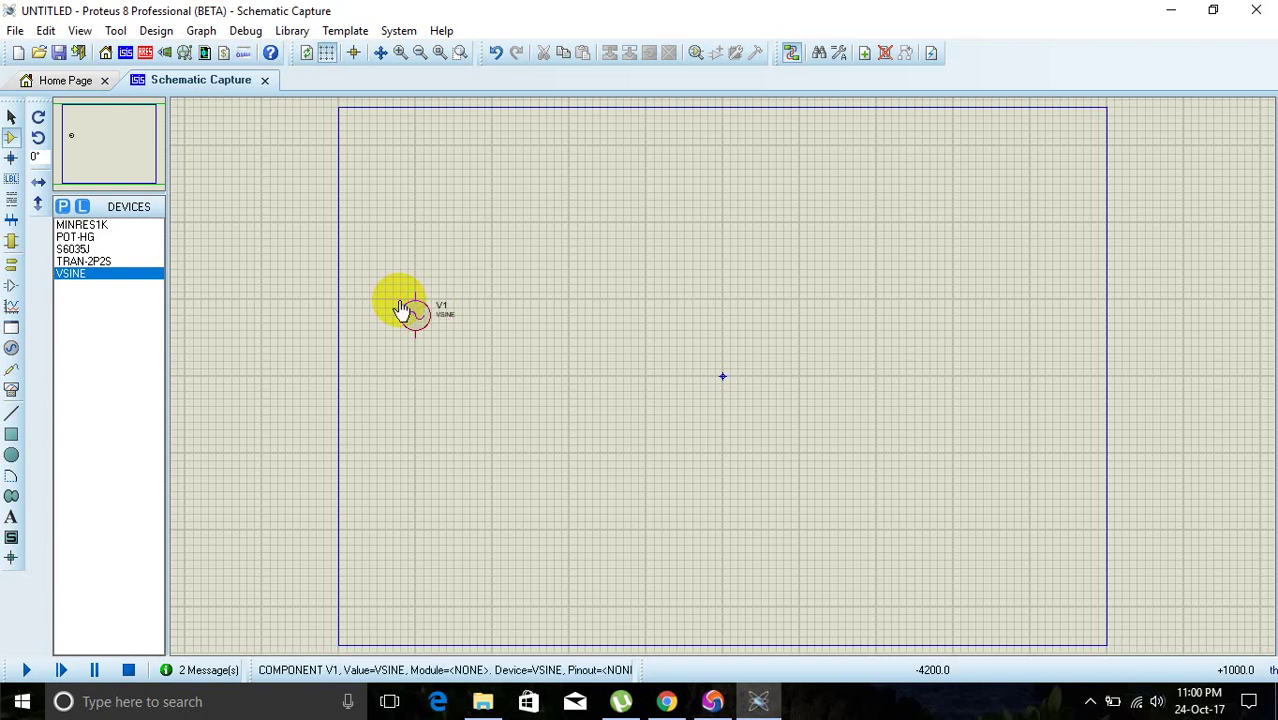
- Place transformer TR1 just right of V1 and zoom in on the schematic
click(99, 262)
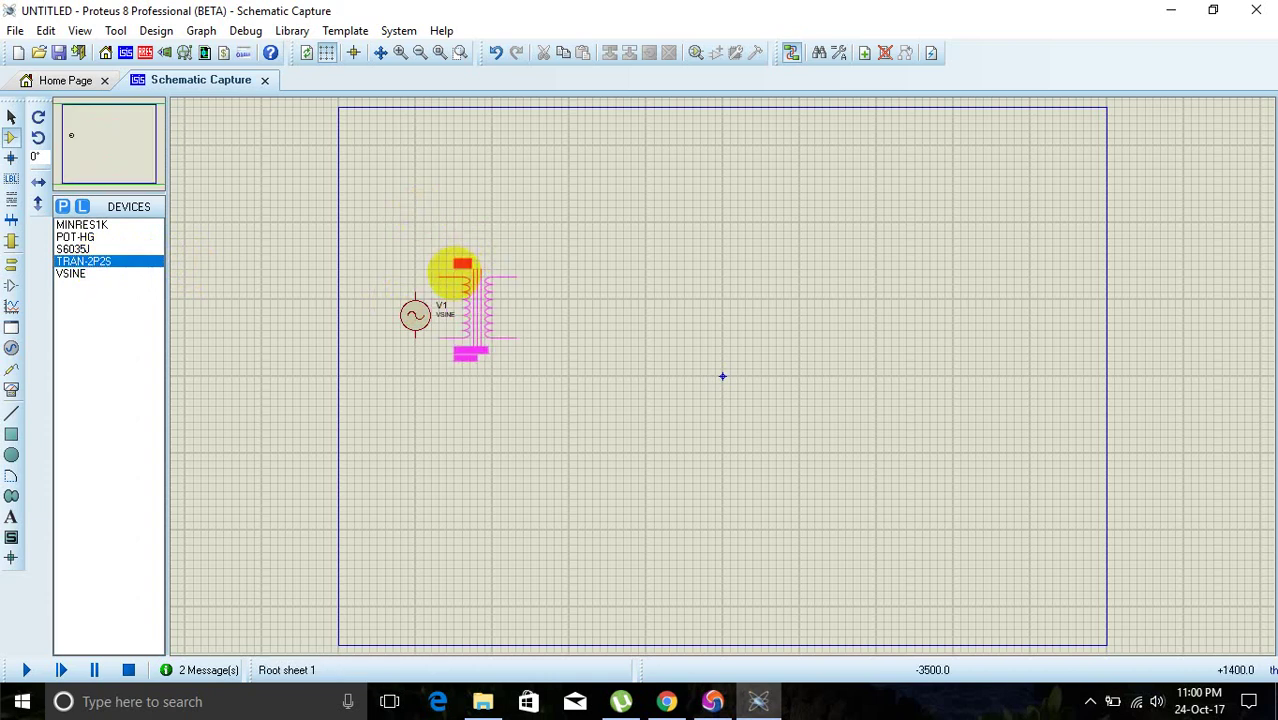
click(460, 266)
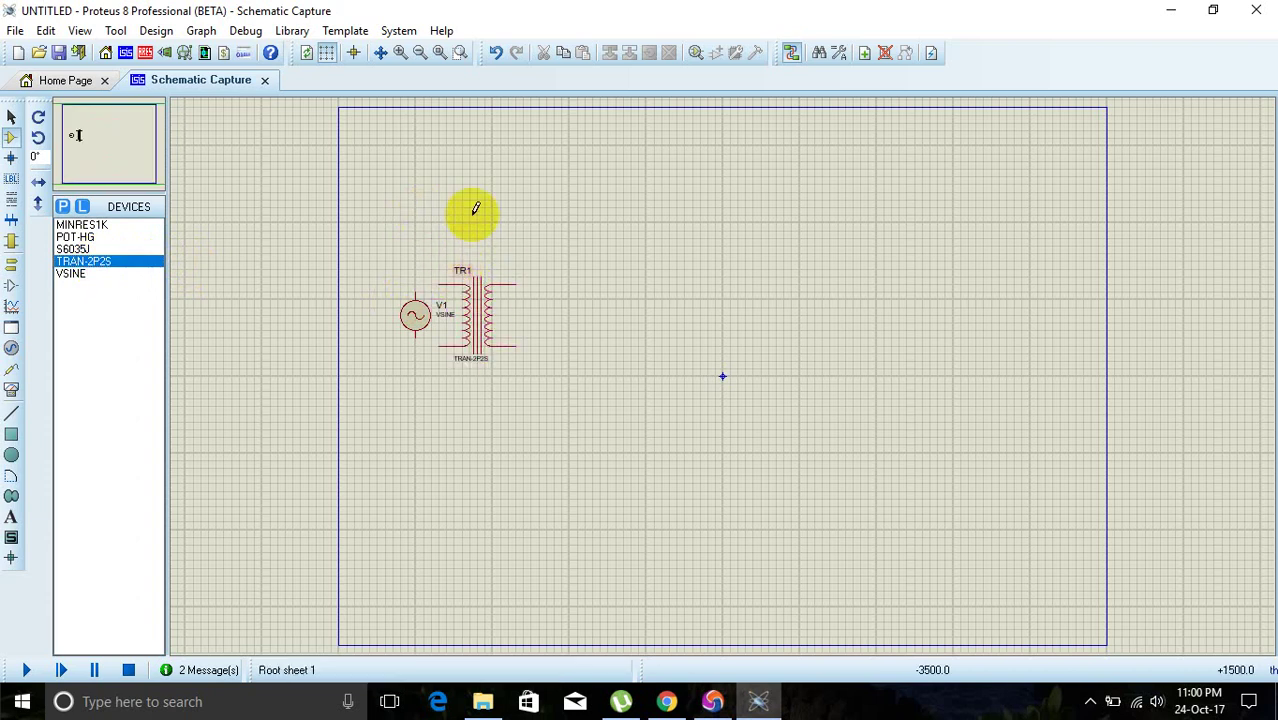
click(400, 59)
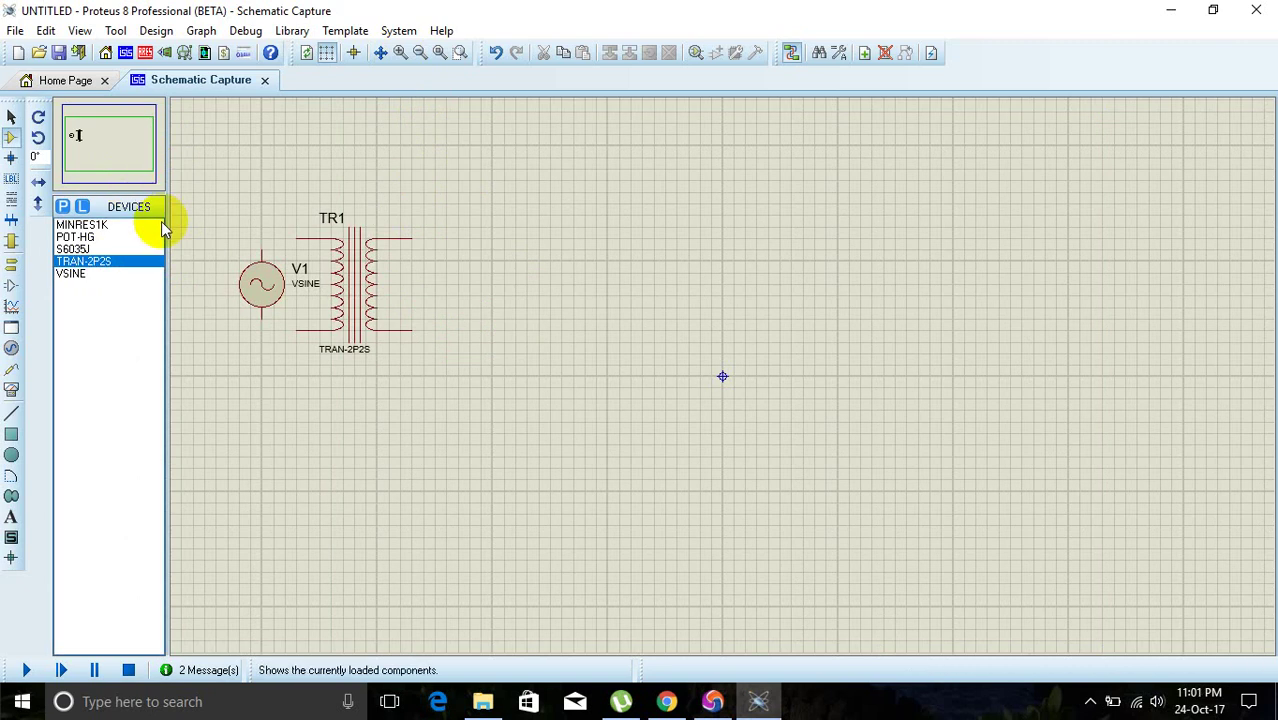
- Place 180°-rotated S6035J thyristors U1 and U2, with potentiometer RV1 beside U1
click(86, 249)
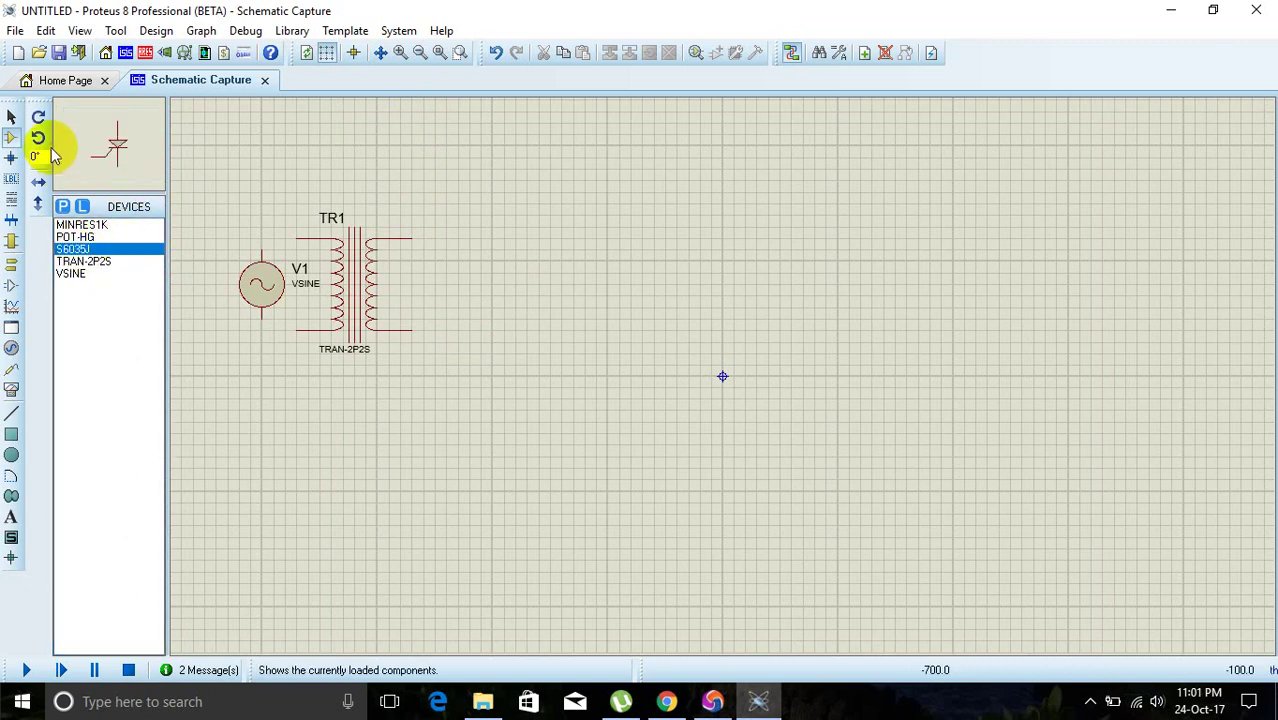
click(39, 139)
click(39, 139)
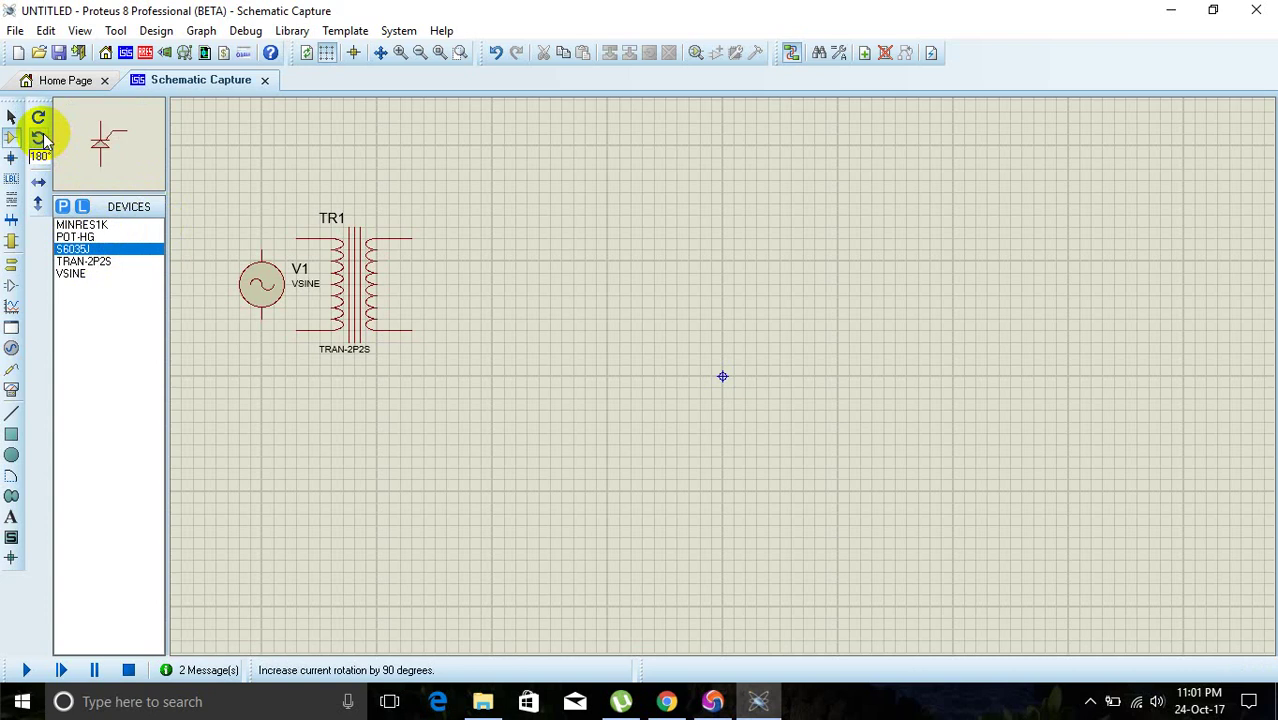
click(502, 223)
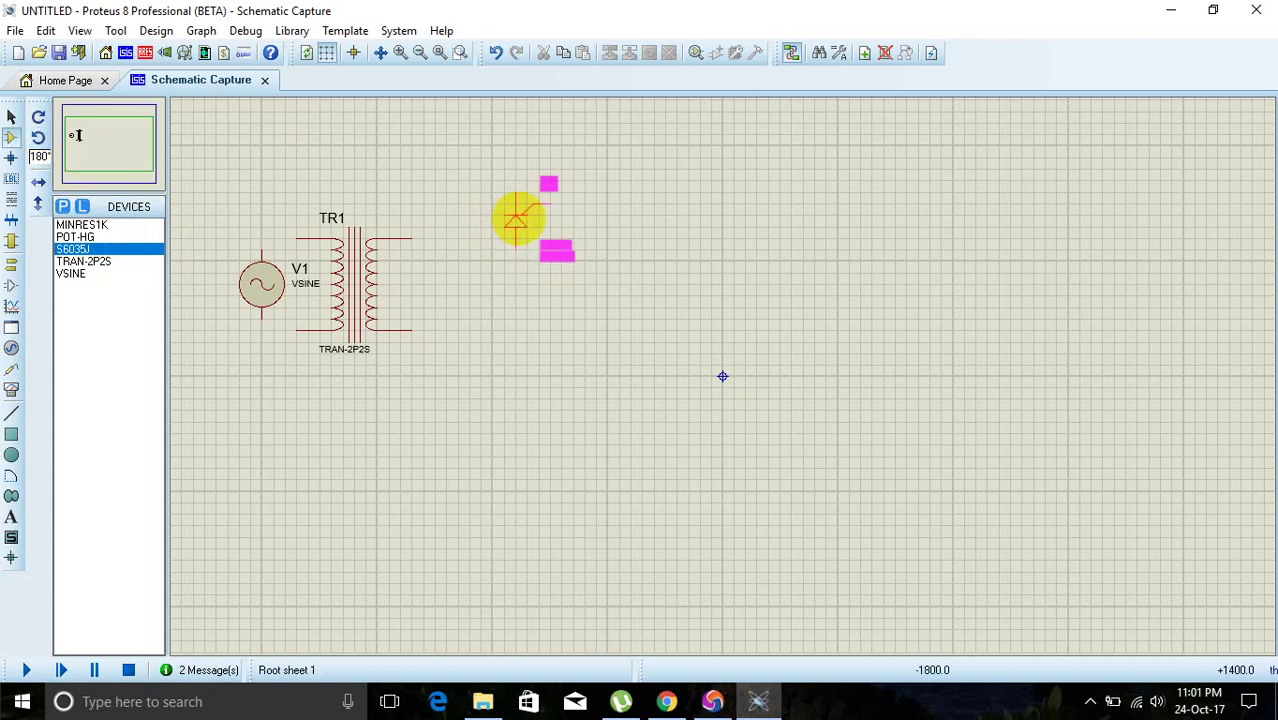
click(517, 219)
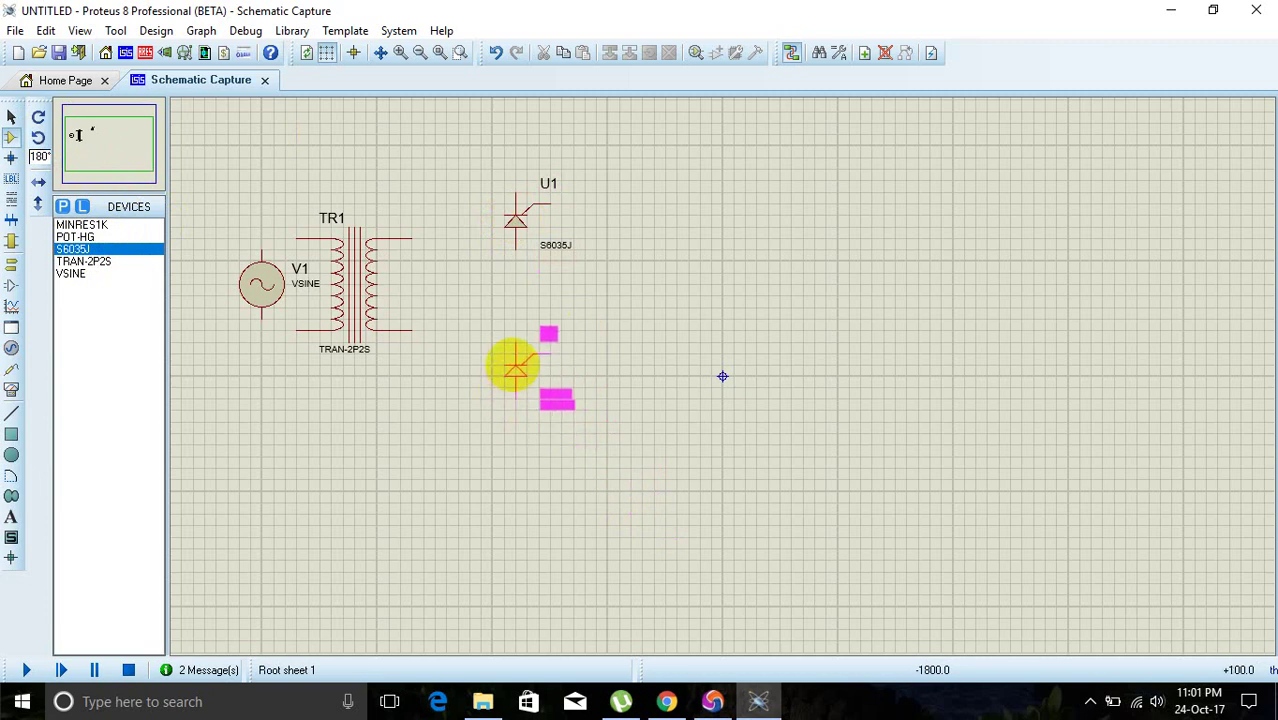
click(515, 367)
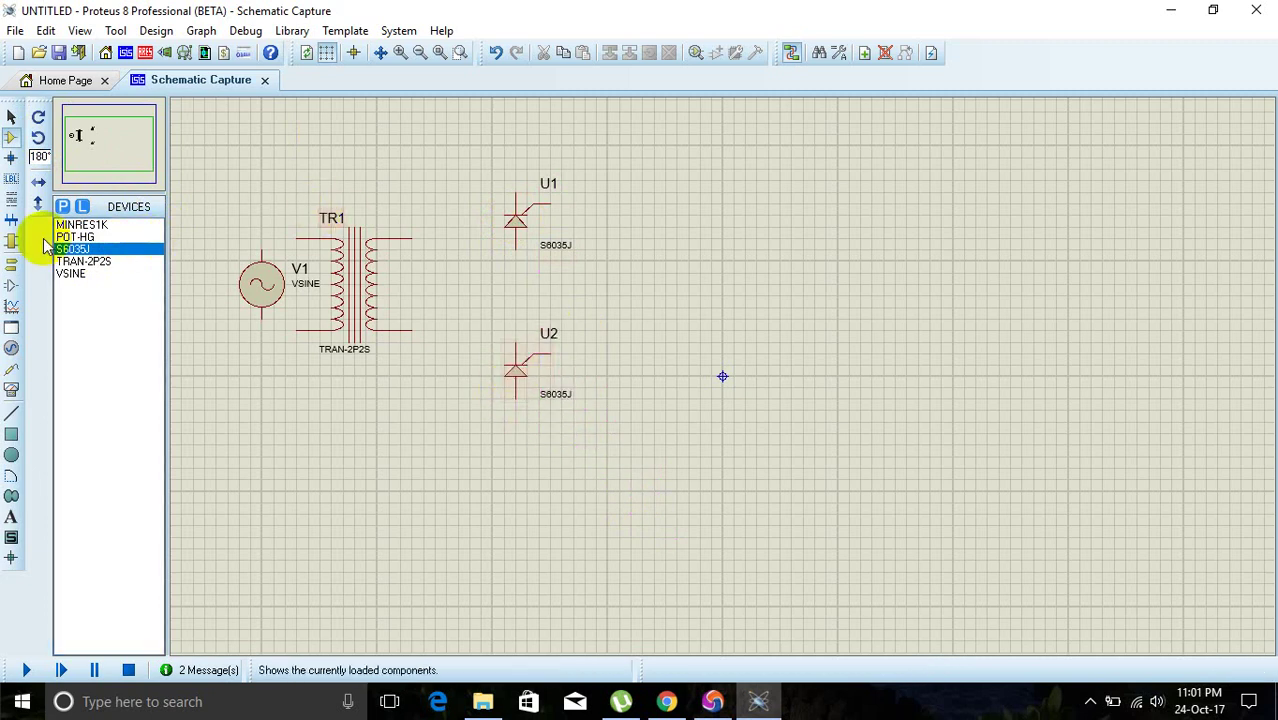
click(75, 238)
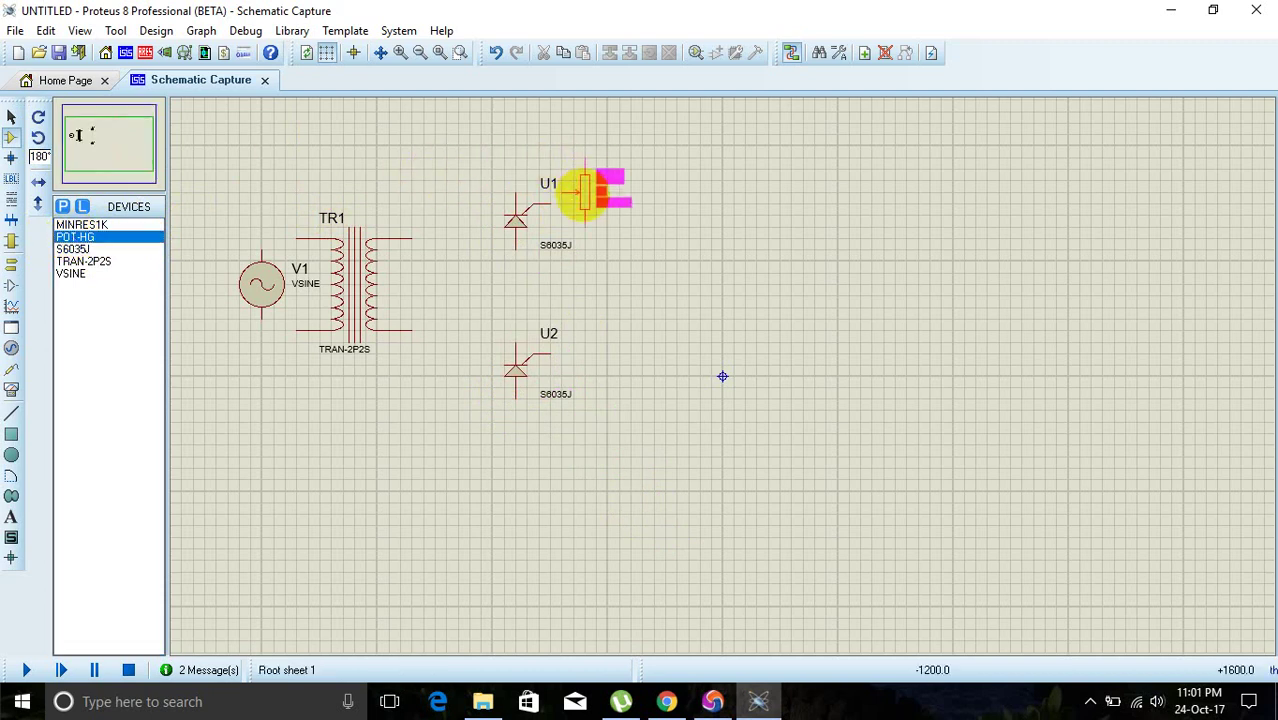
click(607, 204)
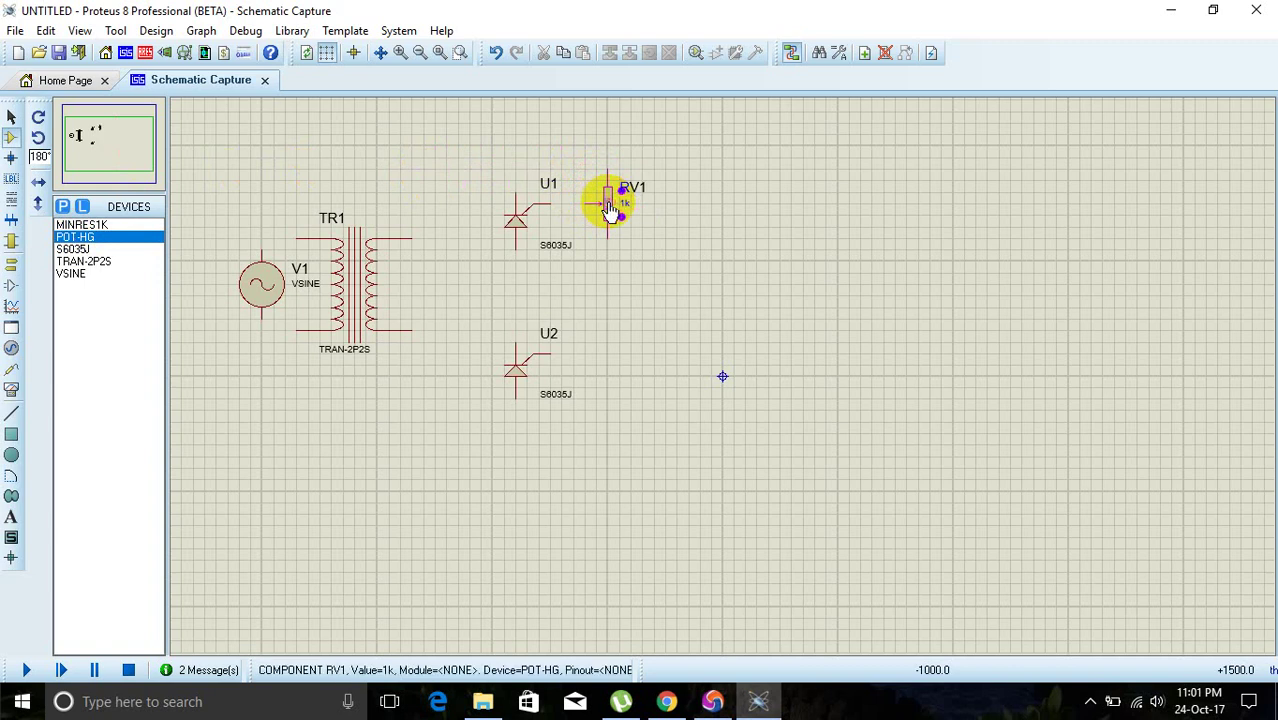
- Place thyristors U3 and U4 in a second column to the right
click(80, 249)
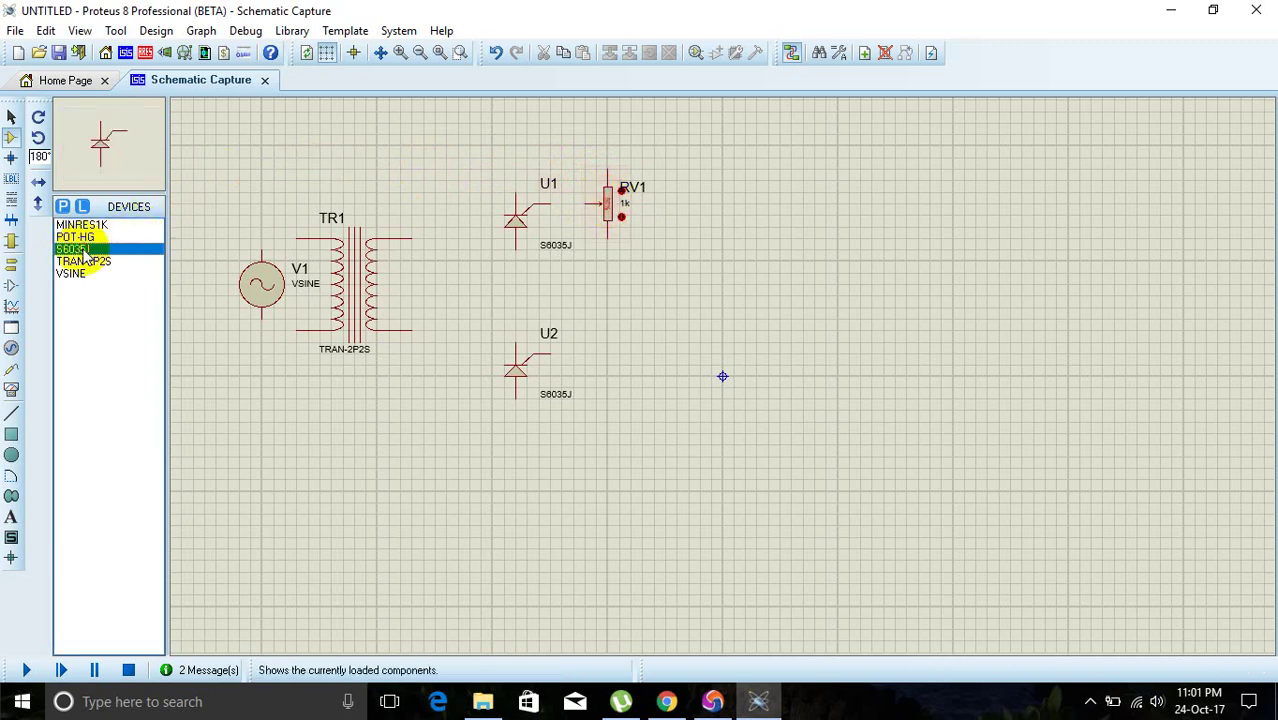
click(790, 220)
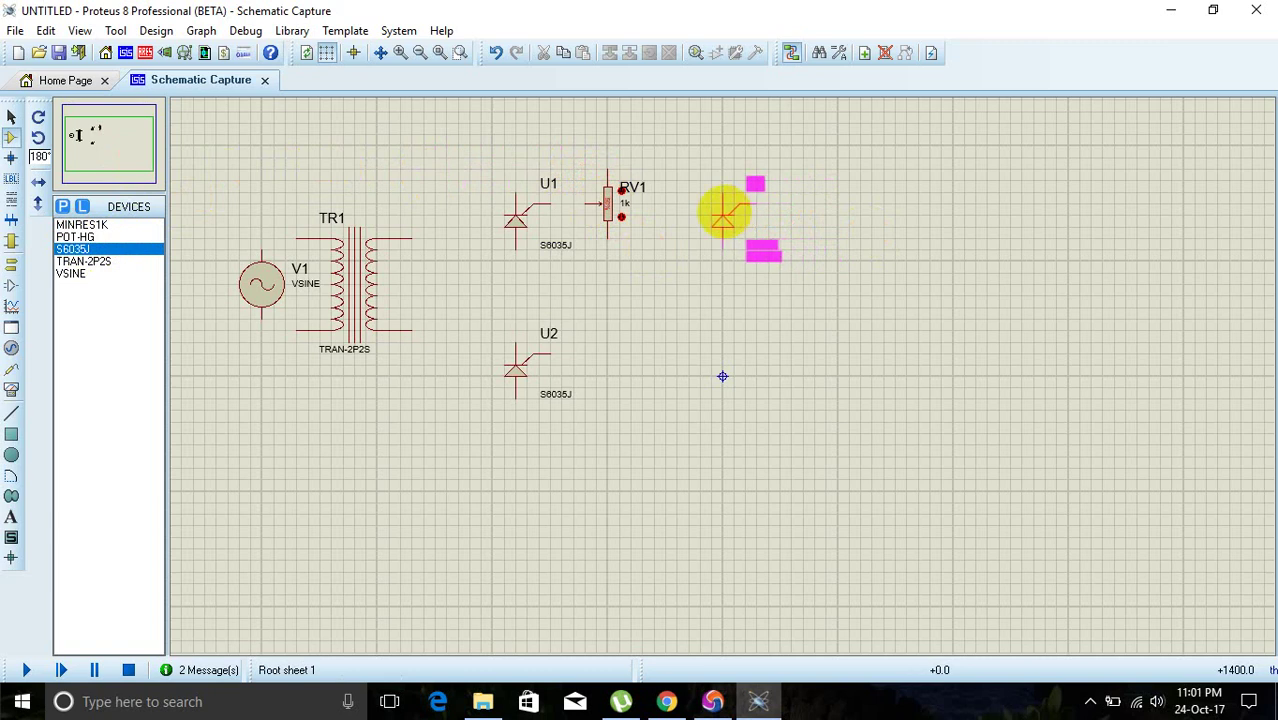
click(722, 213)
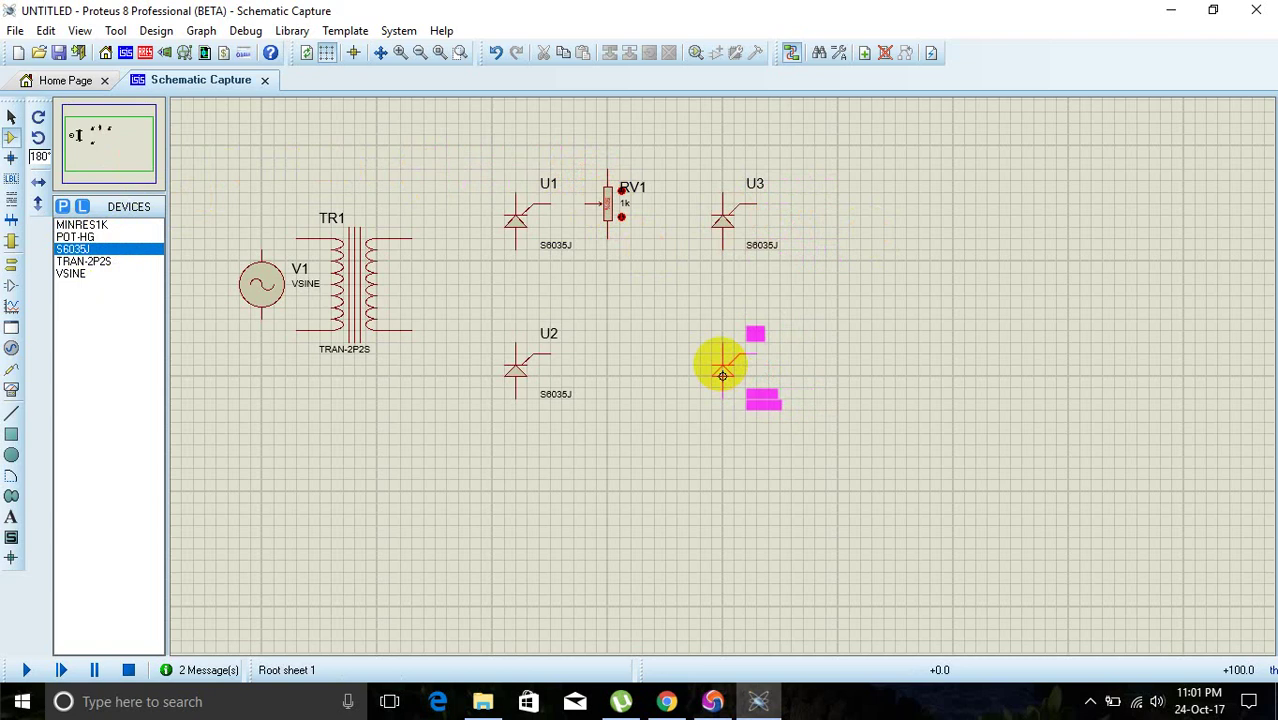
click(722, 375)
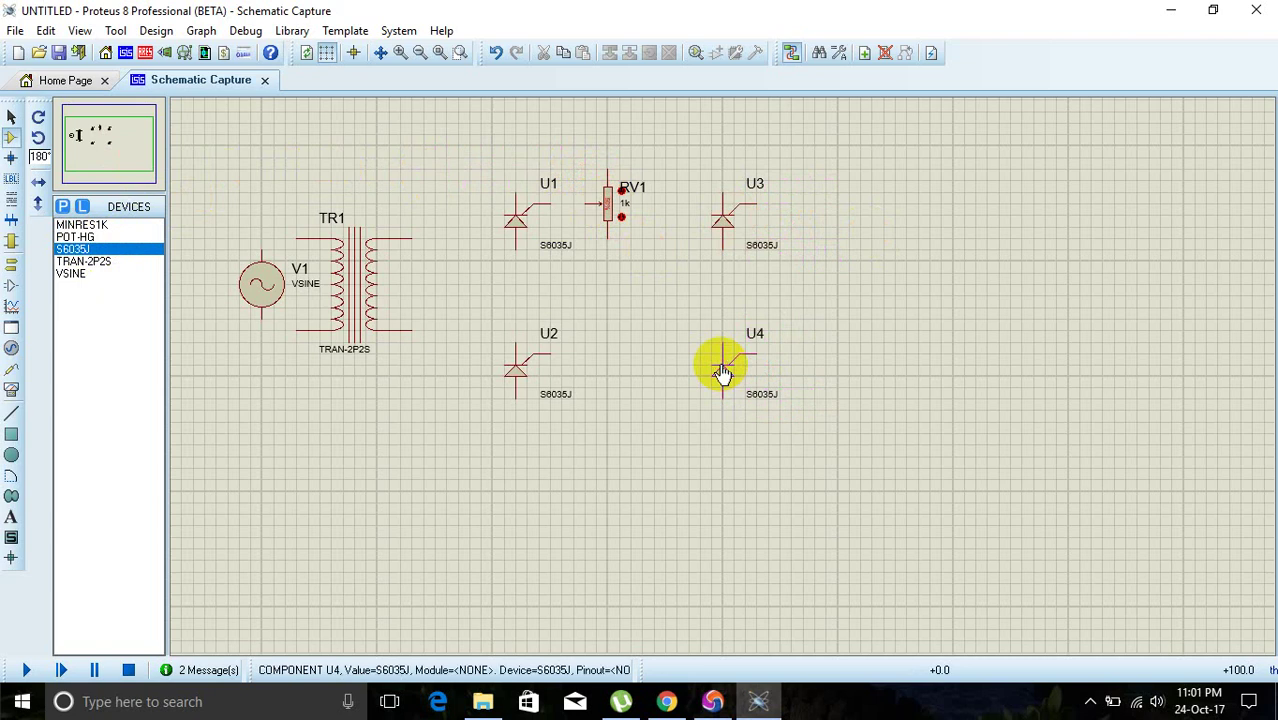
- Place potentiometers RV2, RV3, RV4 and wire U2's gate to RV4's wiper
click(88, 236)
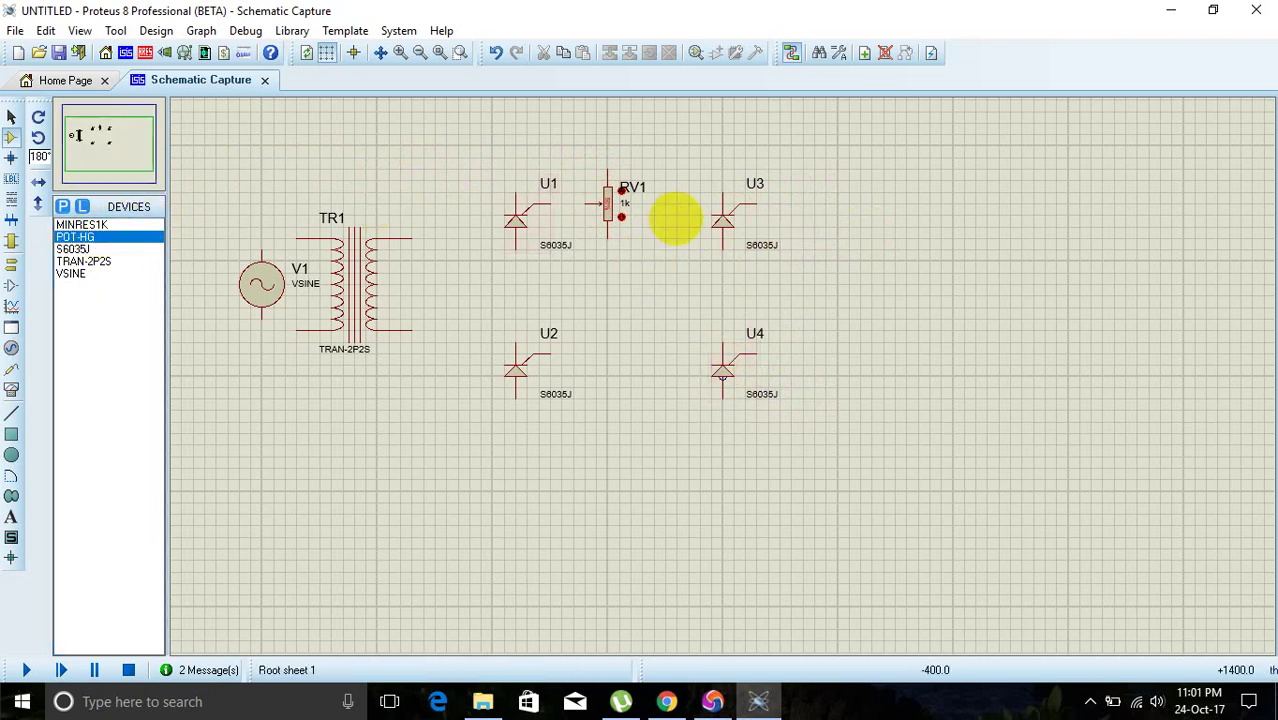
click(815, 204)
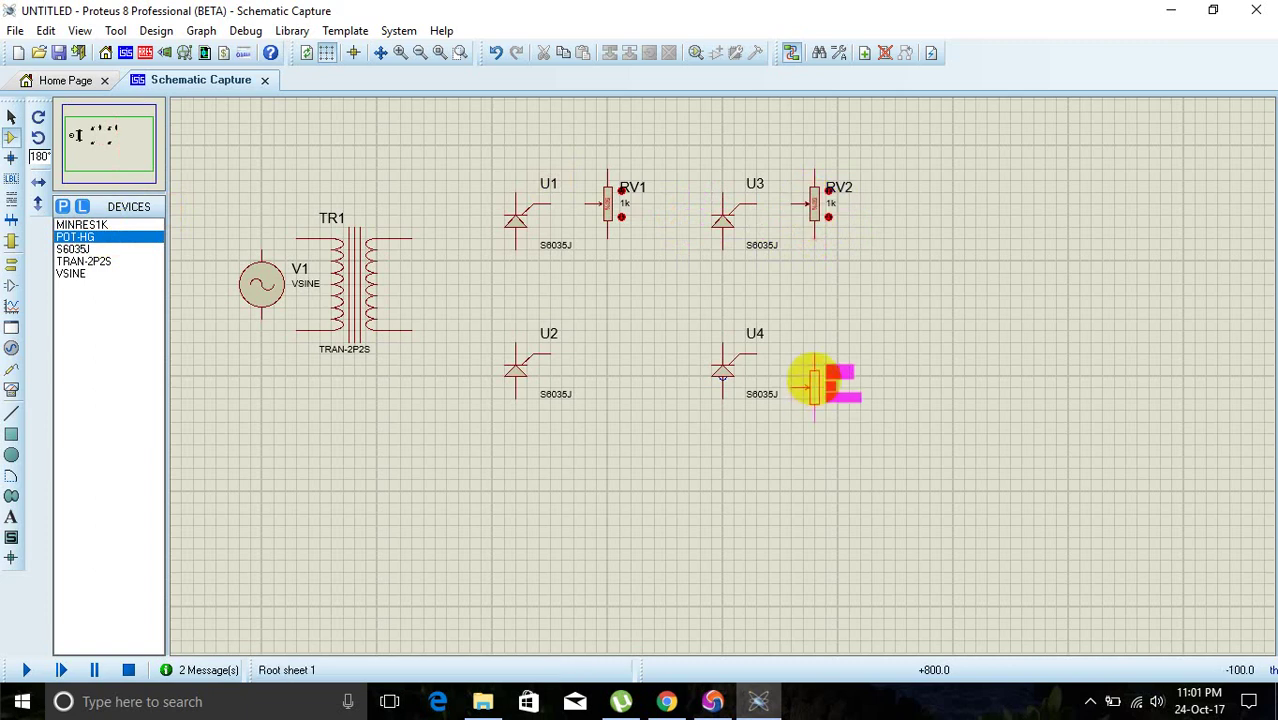
click(814, 352)
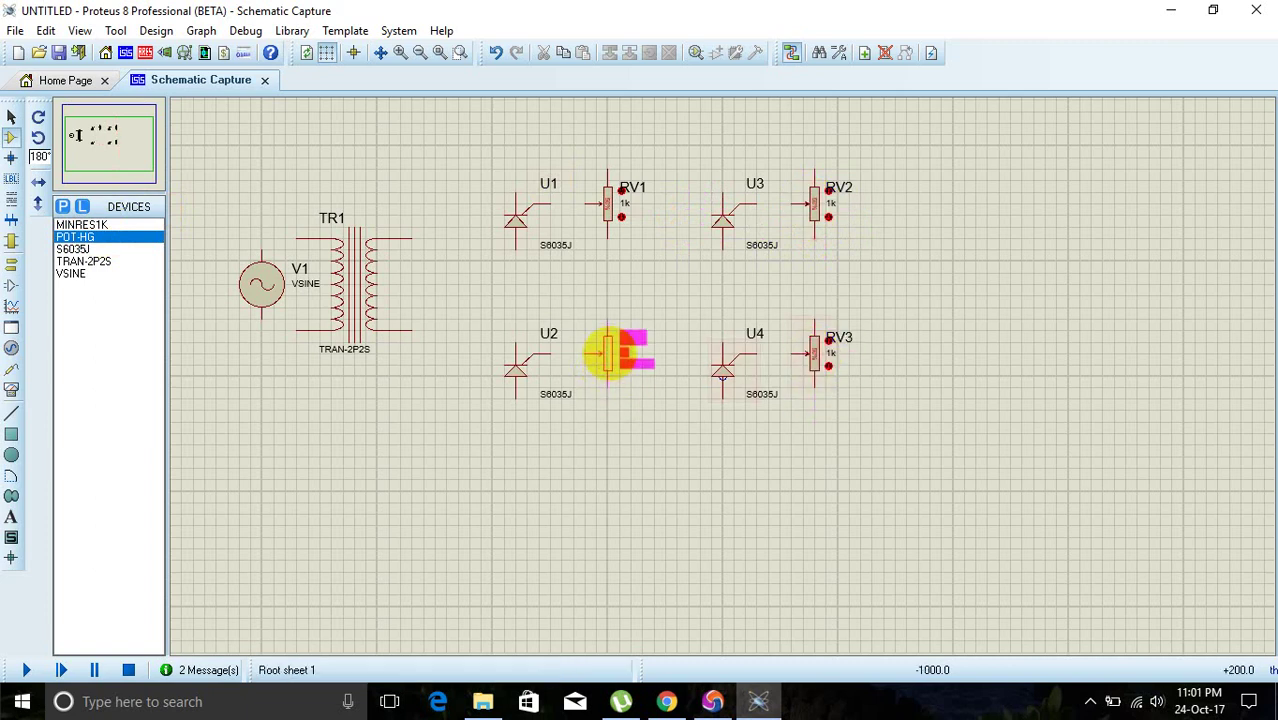
click(607, 352)
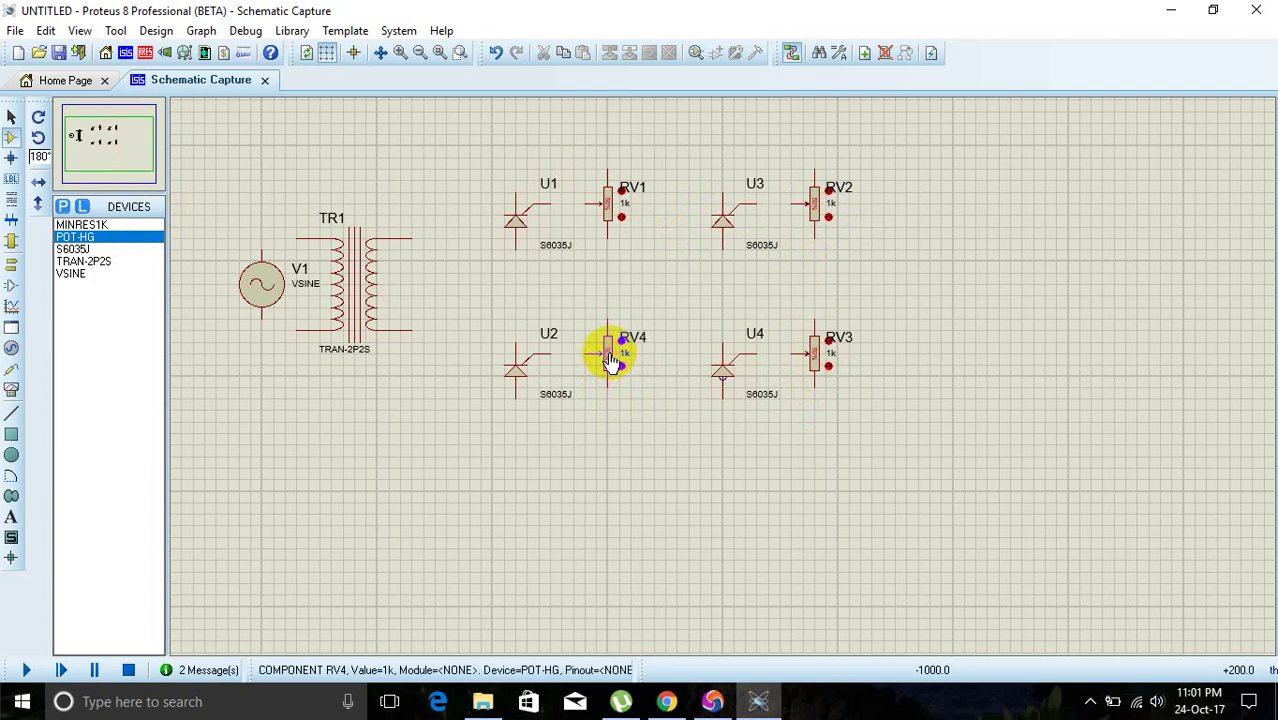
click(553, 347)
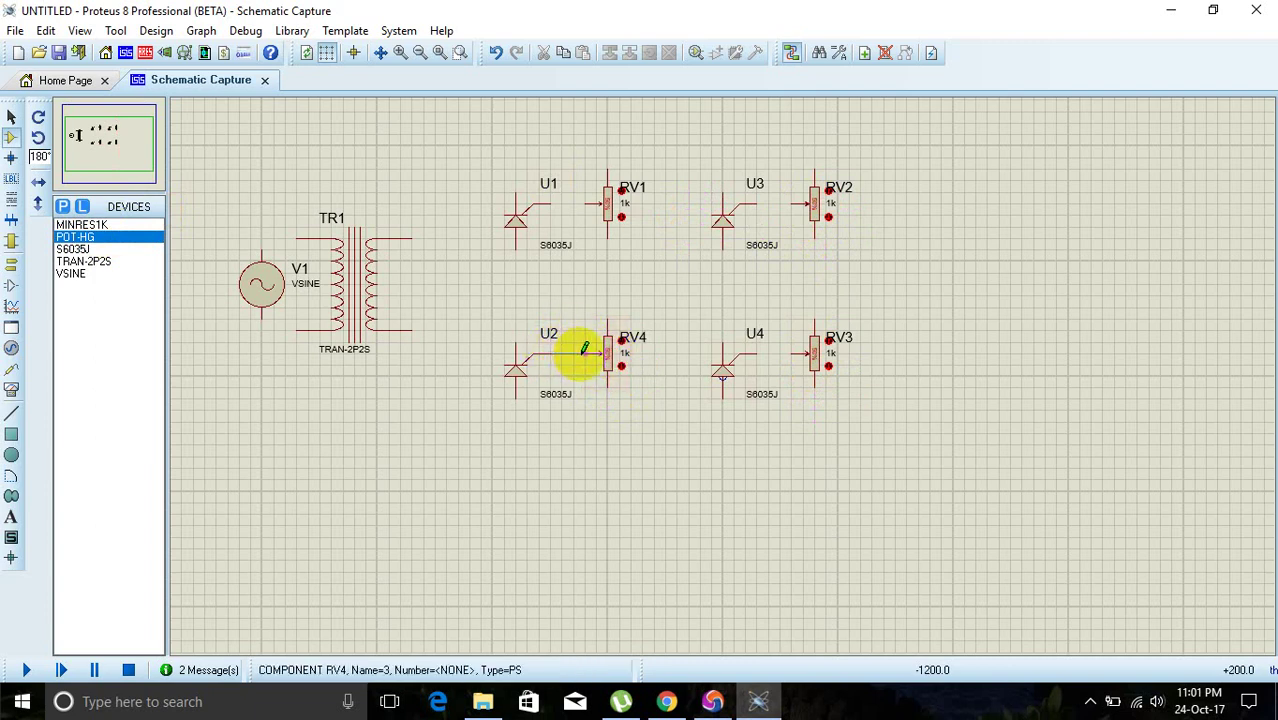
click(601, 353)
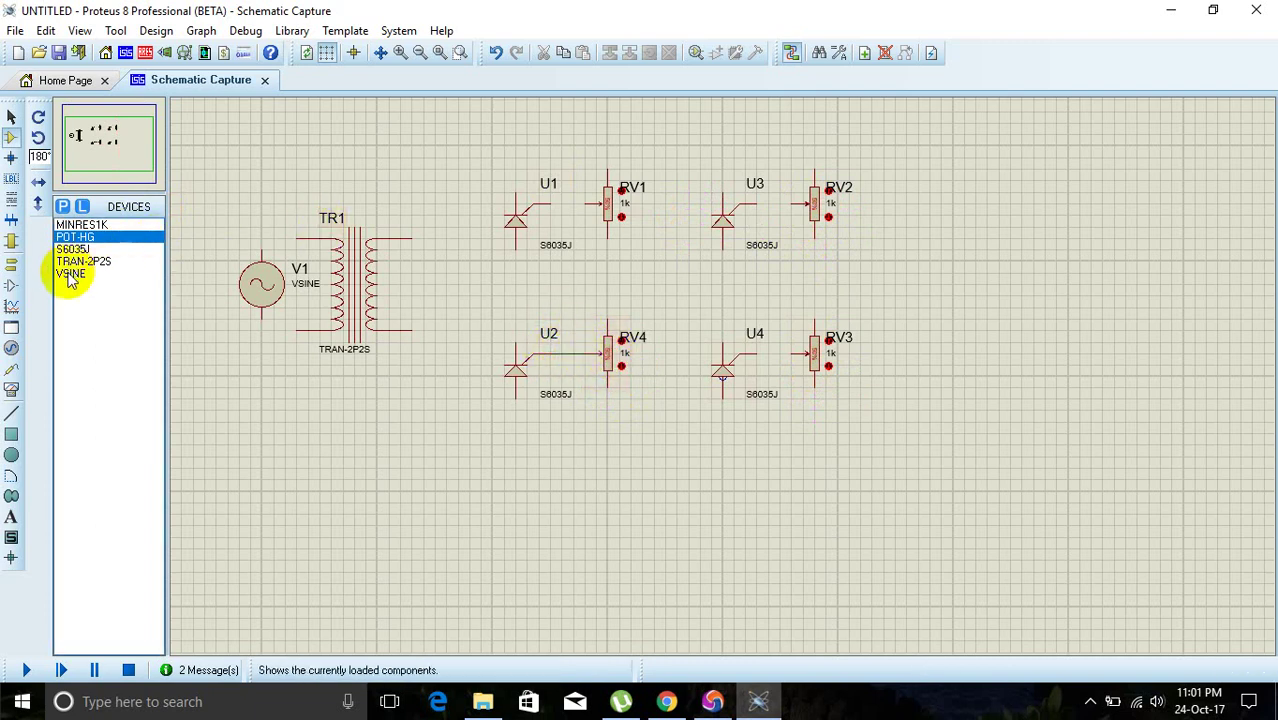
- Place the MINRES1K load resistor R1 rotated upright to the right of RV3
click(83, 226)
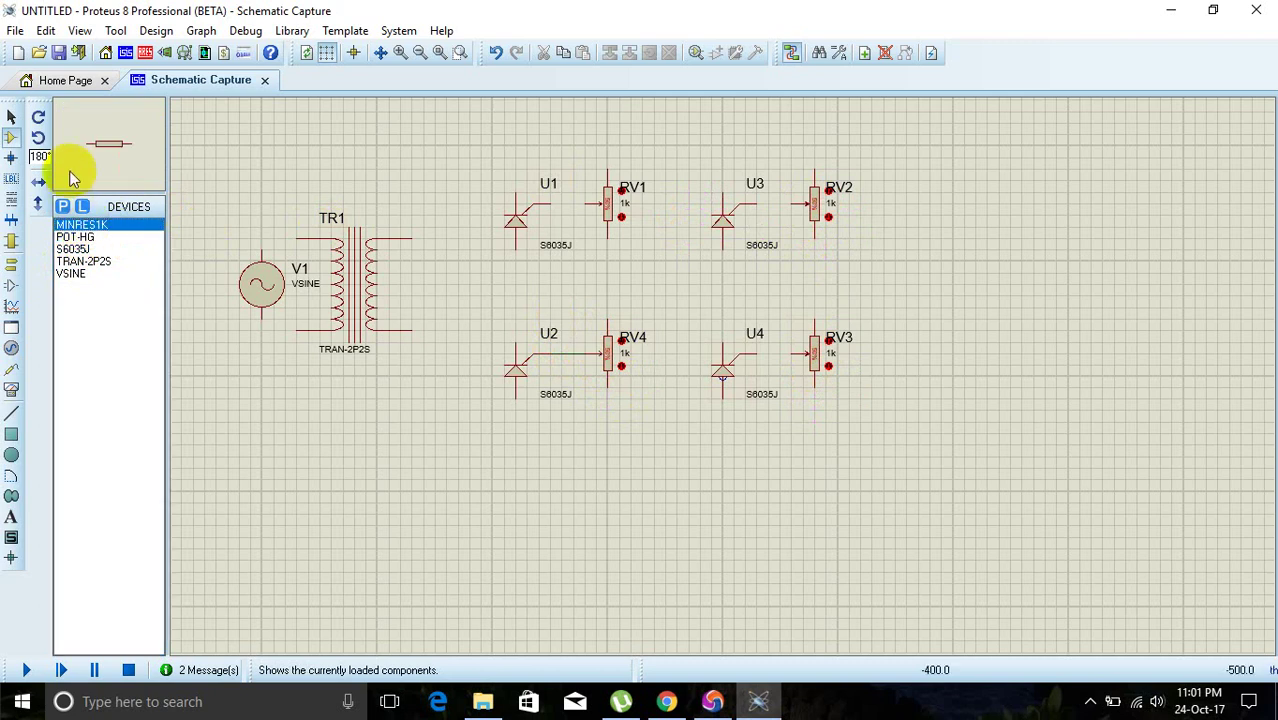
click(38, 118)
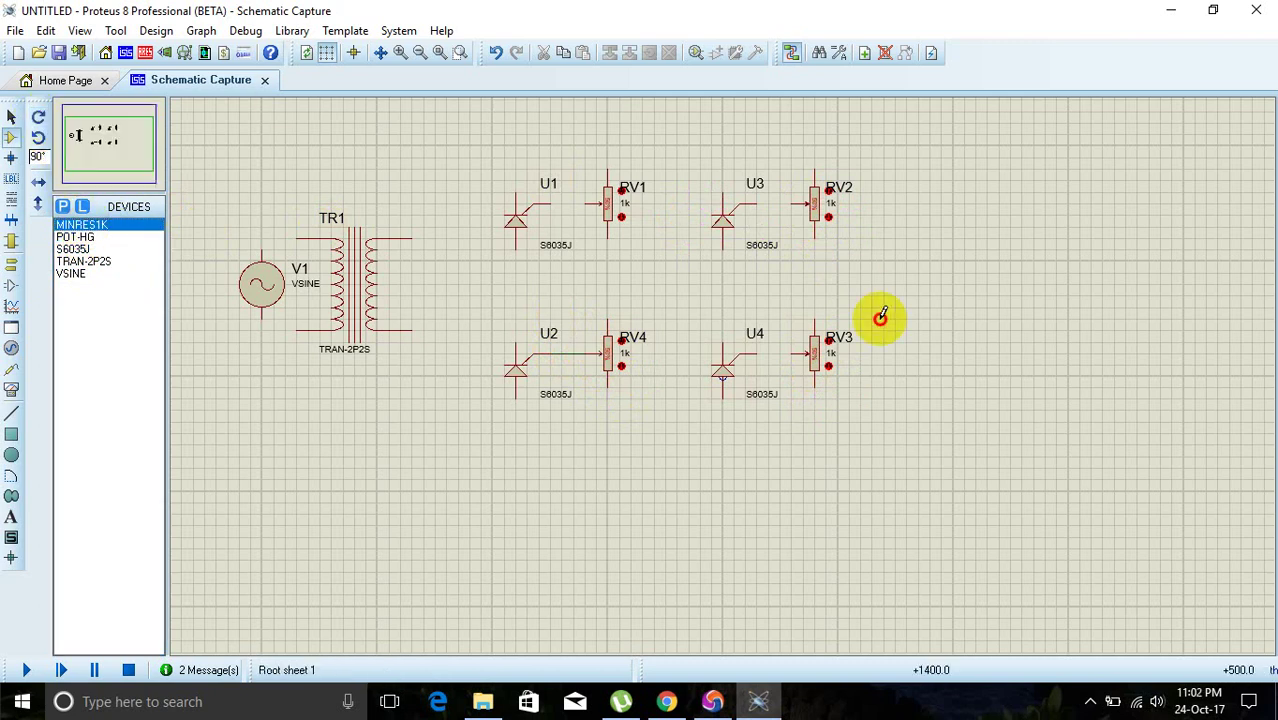
click(944, 316)
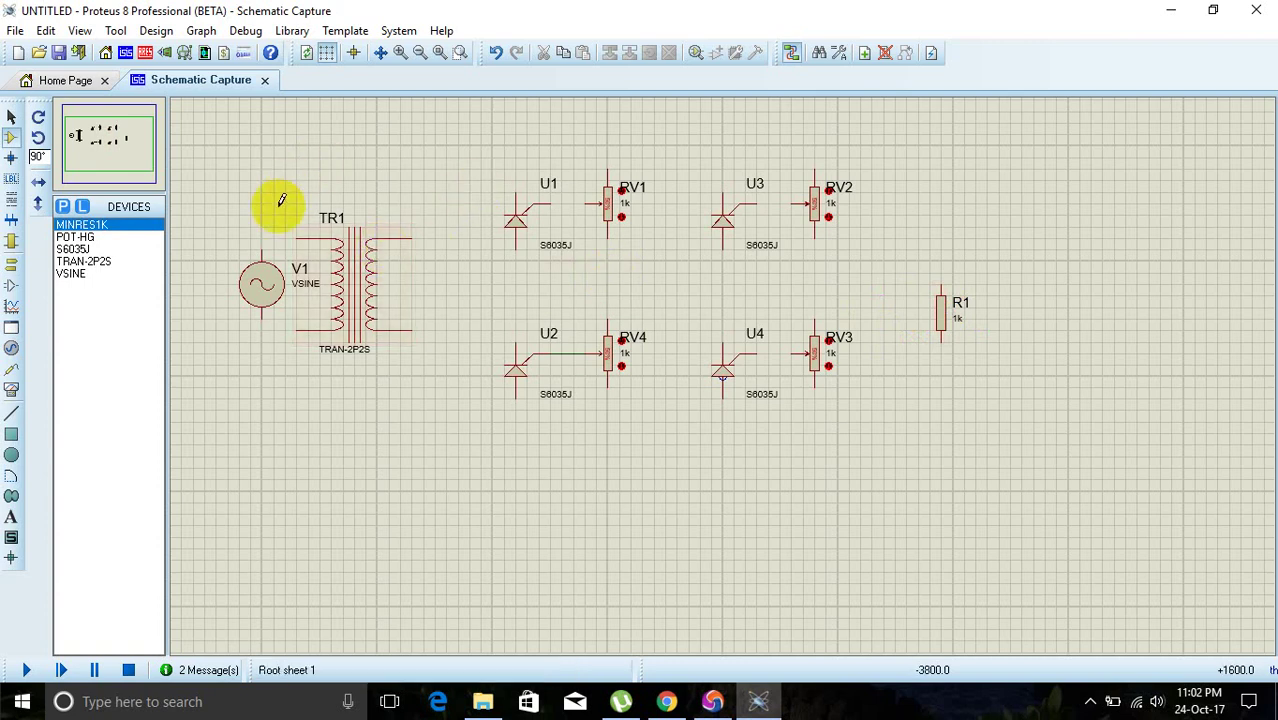
- Wire V1's top and bottom terminals to TR1's two primary pins
click(258, 247)
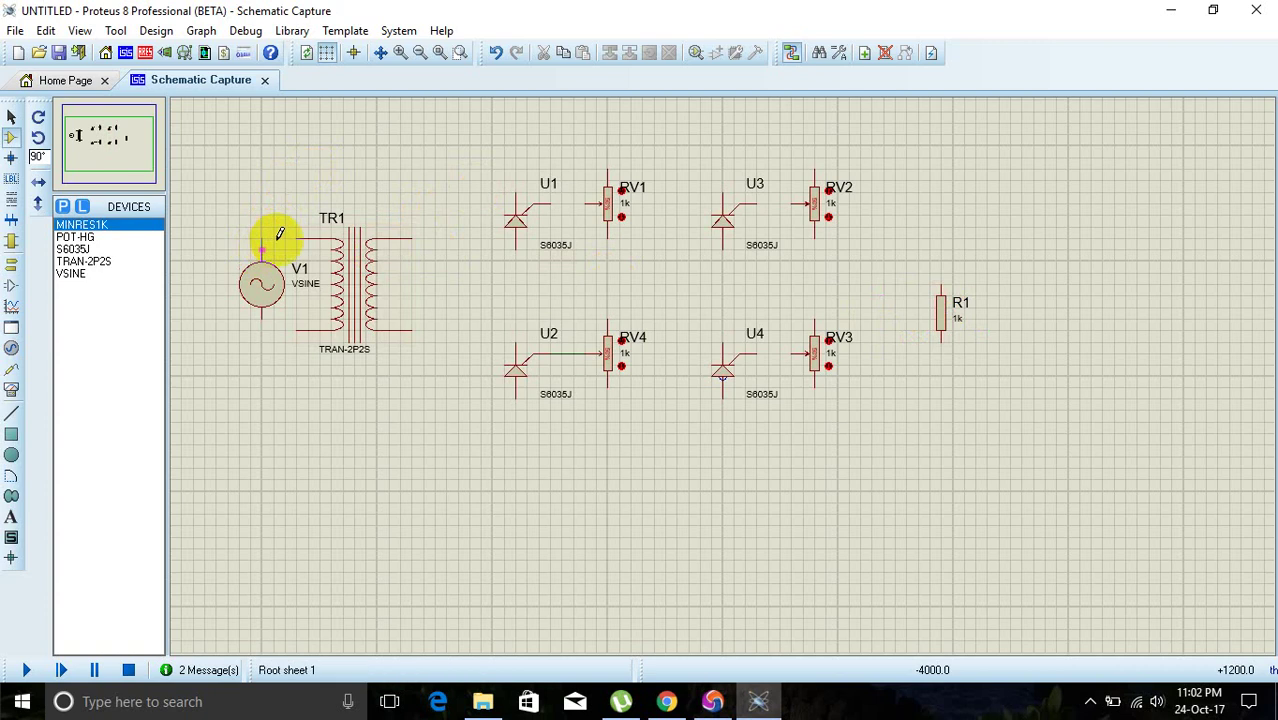
click(297, 240)
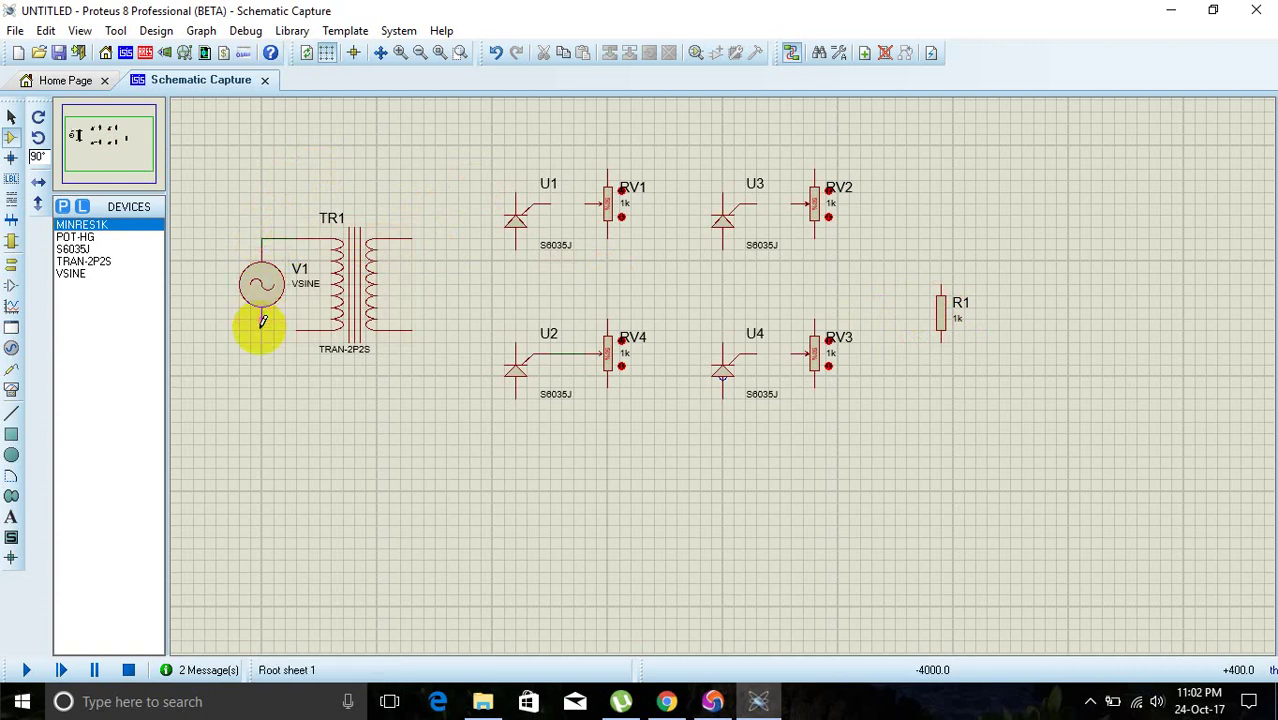
click(262, 313)
click(295, 330)
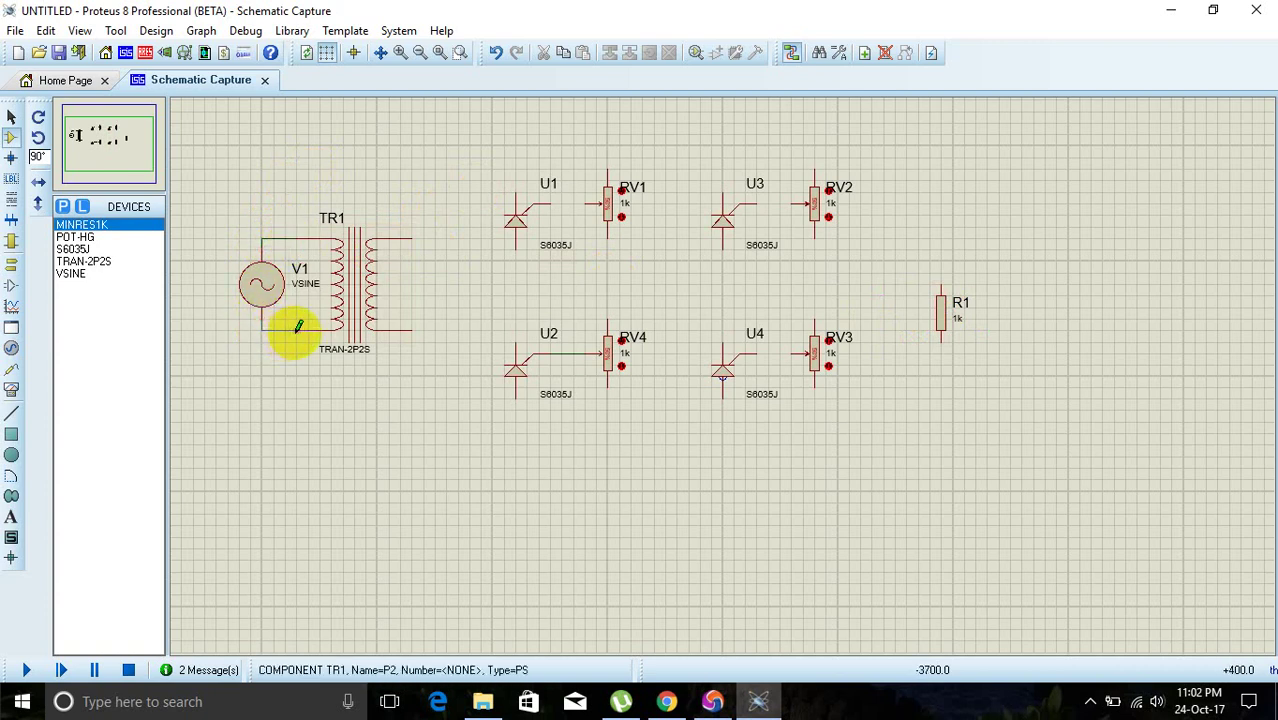
- Join U1's top pin to RV2 and wire U1, U3, U4 gates to RV1, RV2, RV3 wipers
click(517, 189)
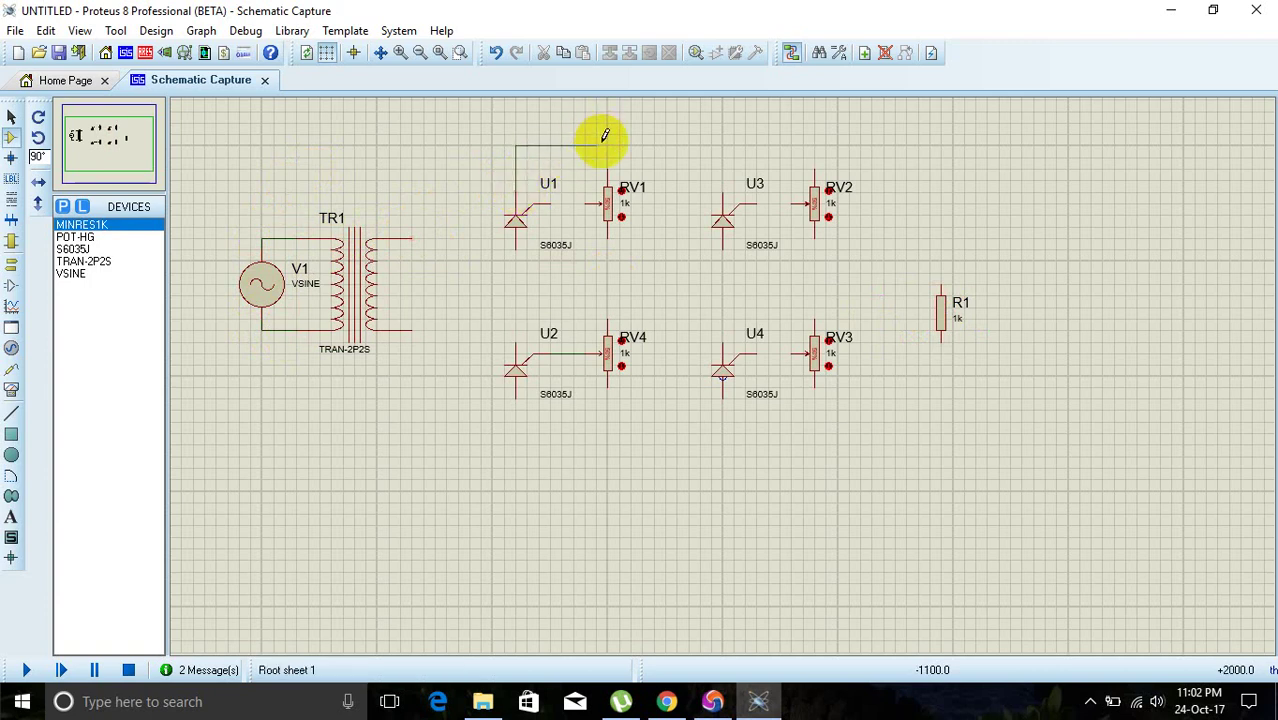
click(816, 173)
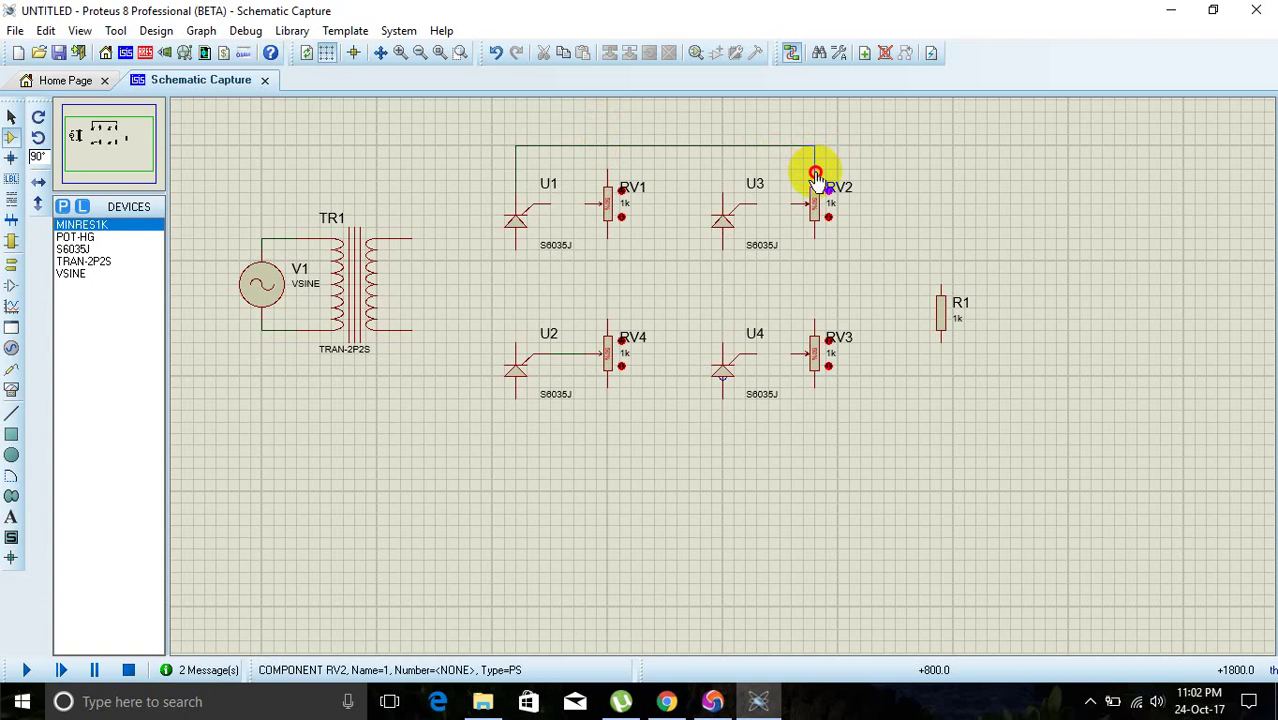
click(550, 203)
click(600, 203)
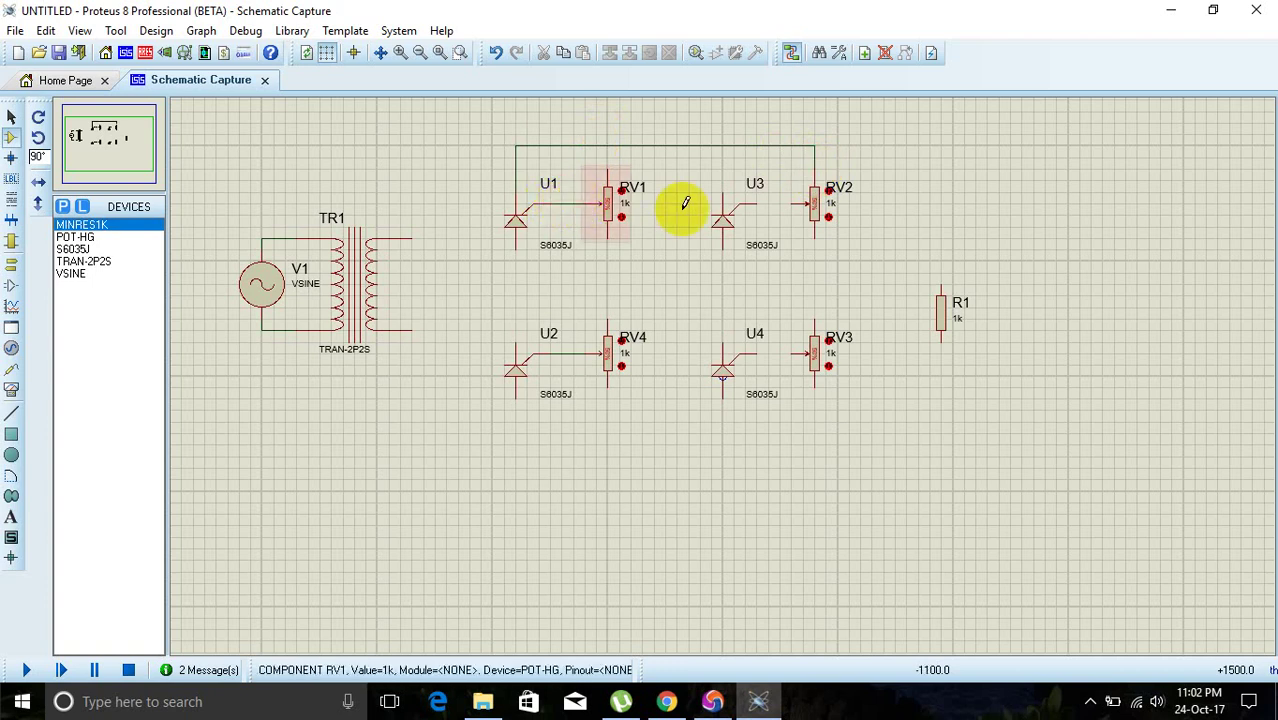
click(759, 200)
click(786, 204)
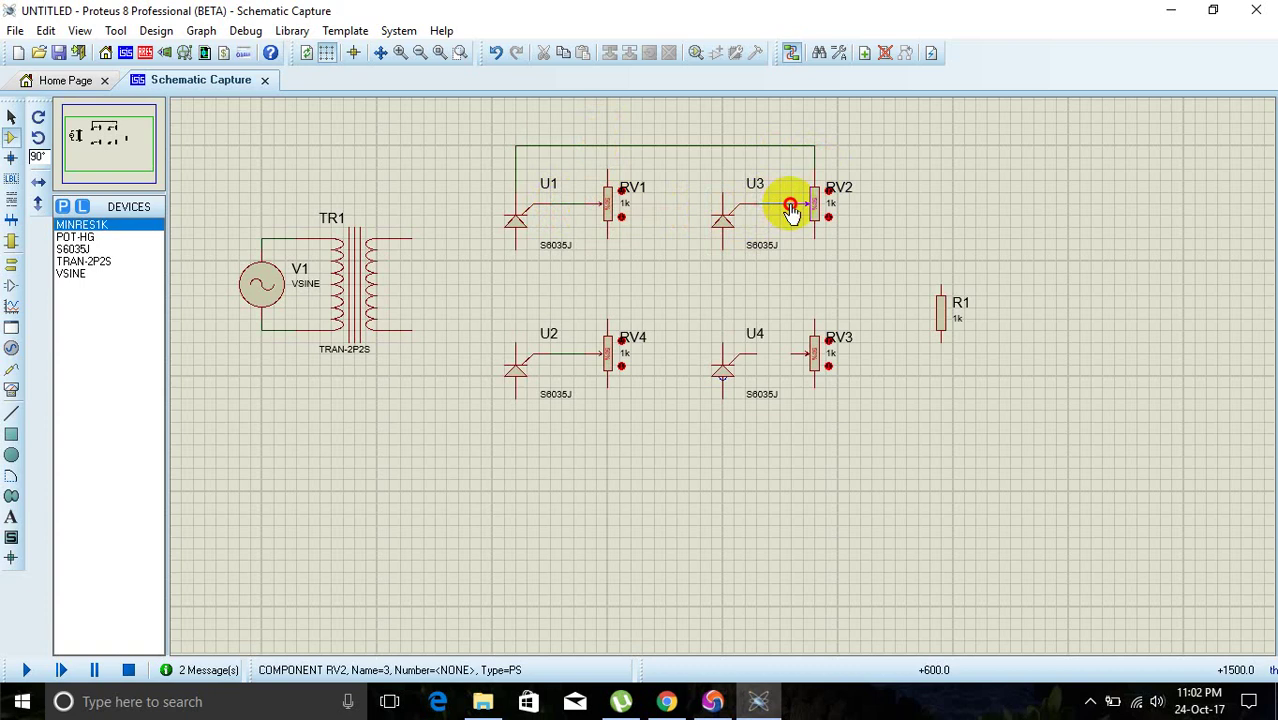
click(759, 350)
click(799, 355)
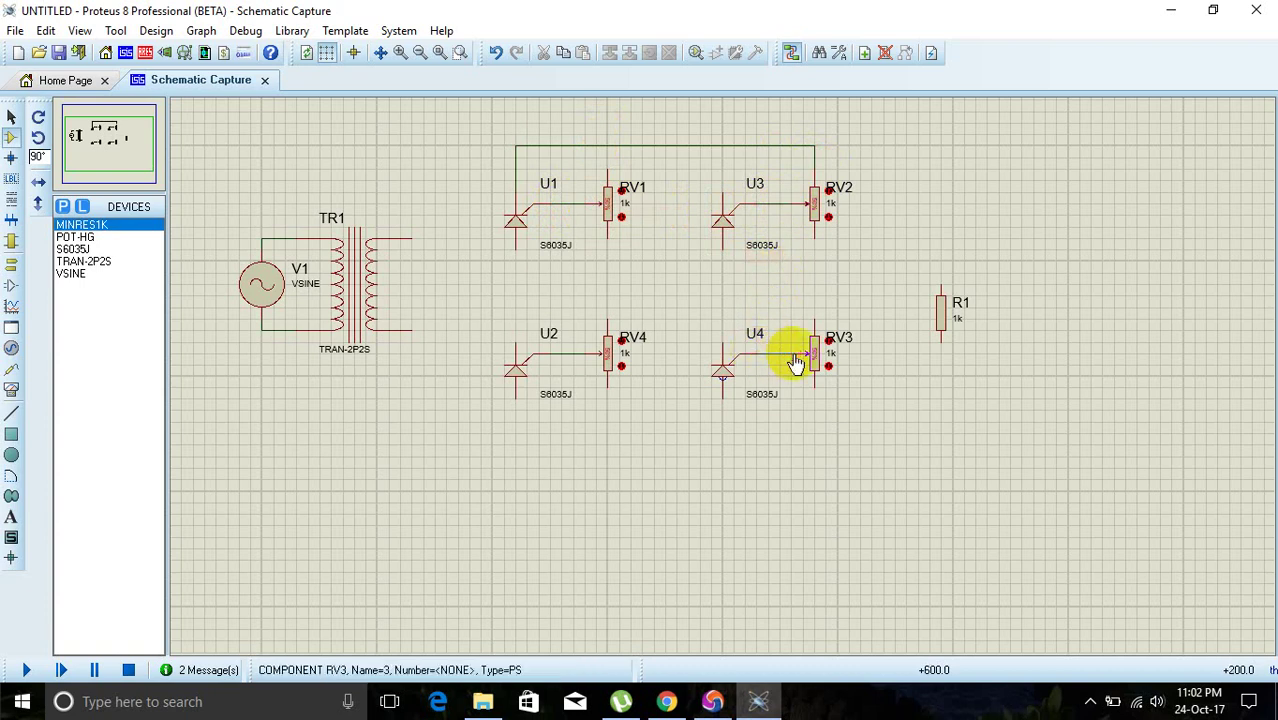
- Wire each SCR's lower pin to its potentiometer's bottom pin
click(722, 397)
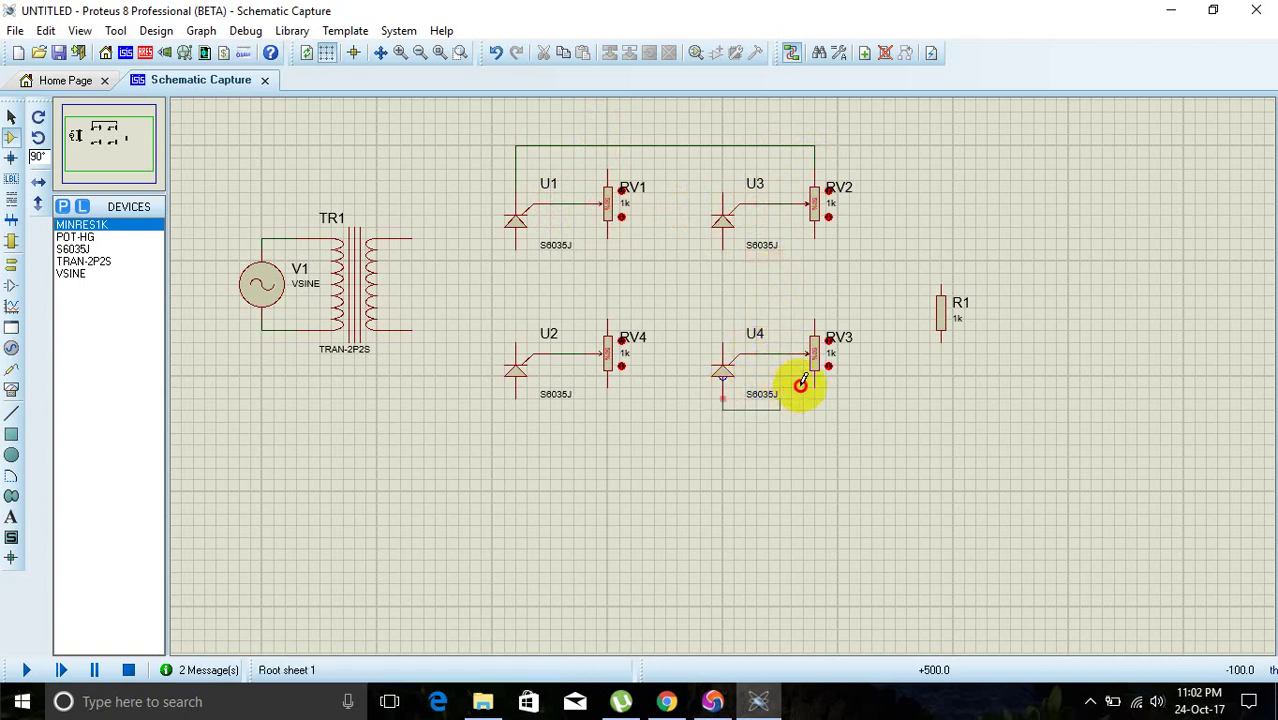
click(816, 388)
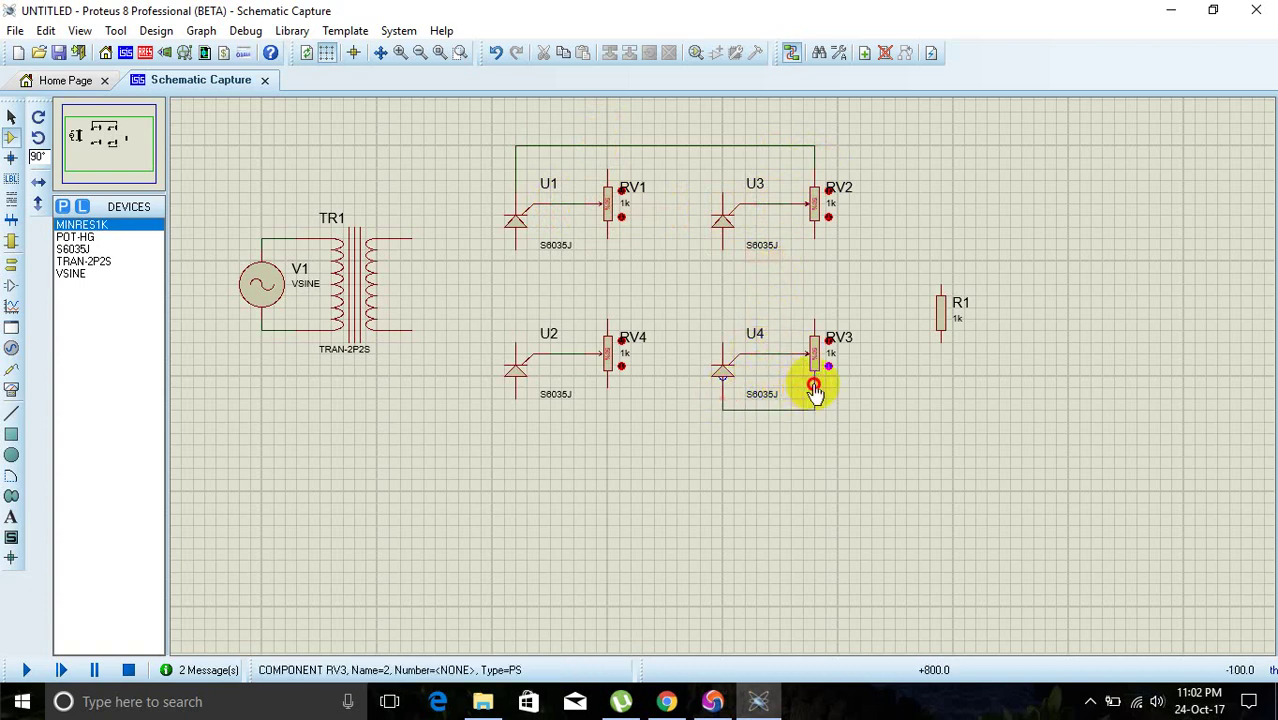
click(514, 393)
click(608, 380)
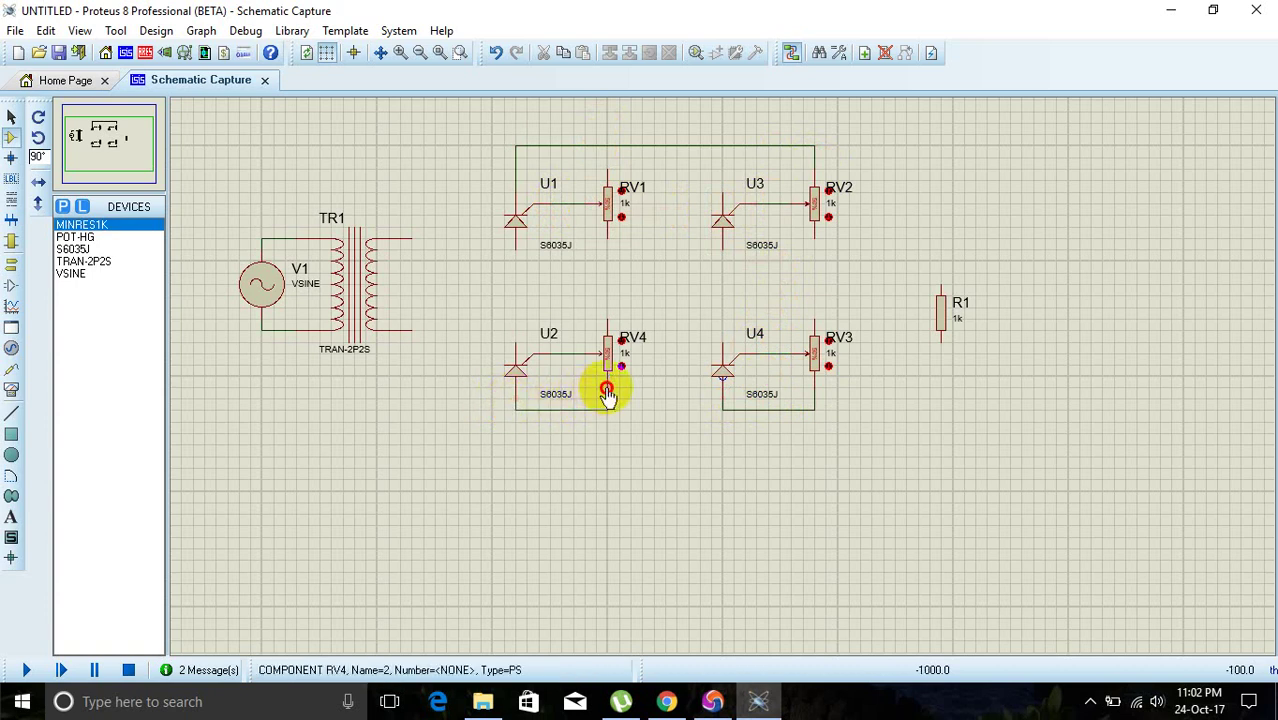
click(607, 240)
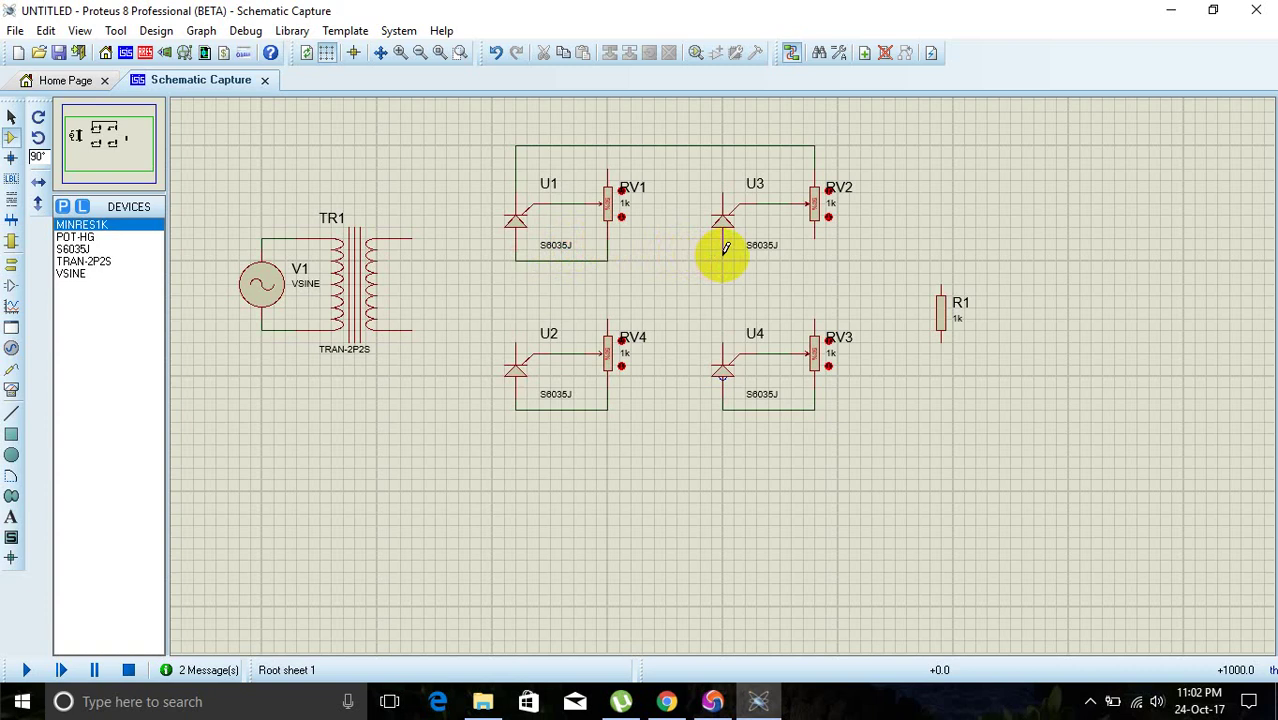
click(722, 250)
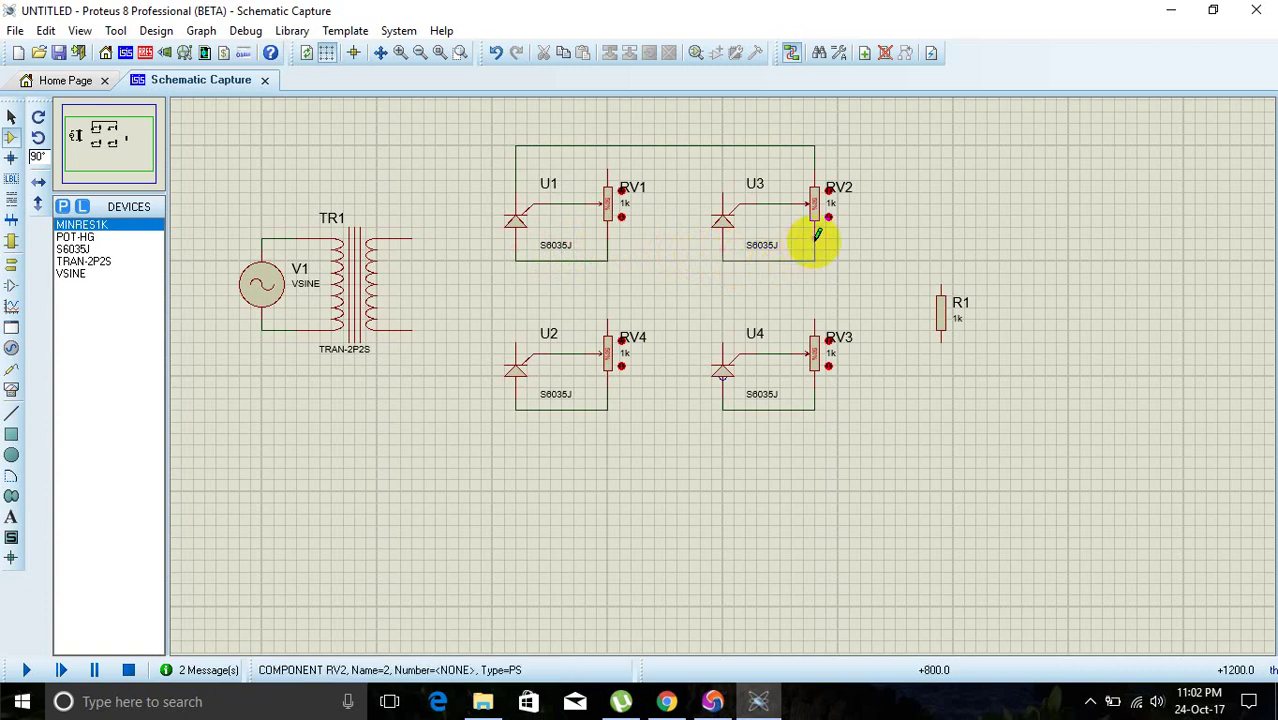
click(815, 258)
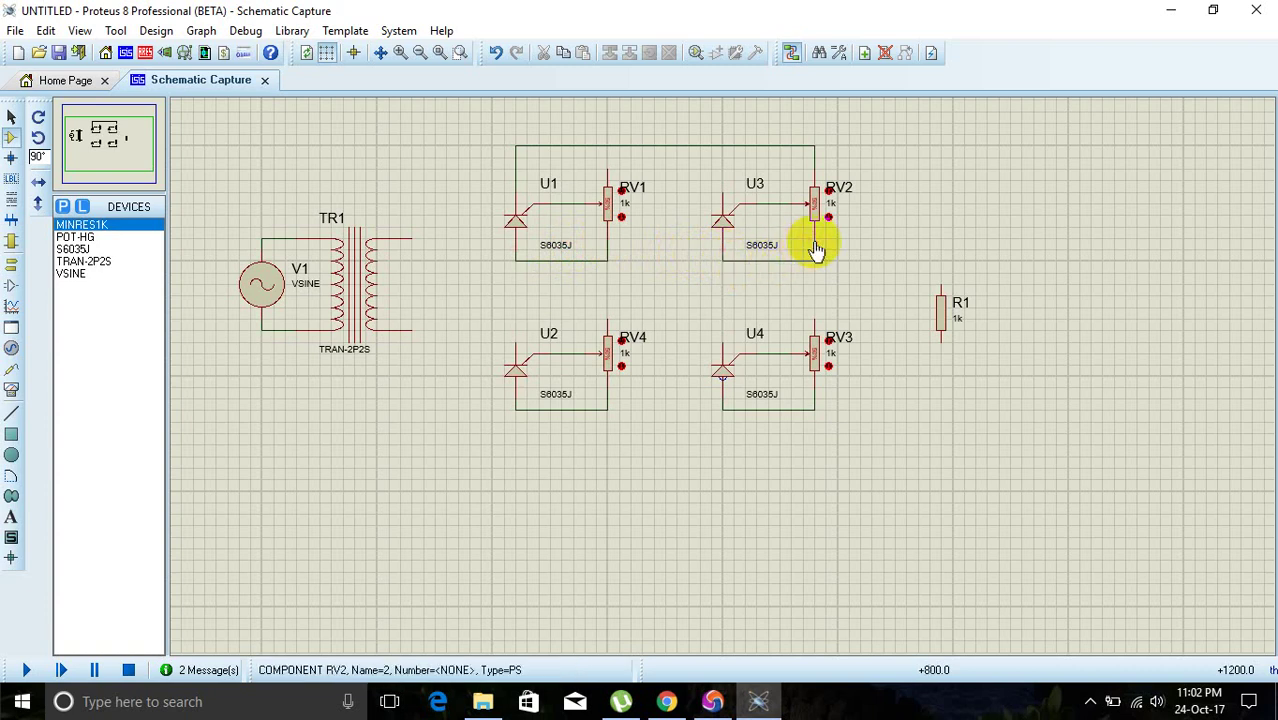
- Join U2's top pin onto the U1 wire and U4's top pin onto the U3 wire
click(515, 341)
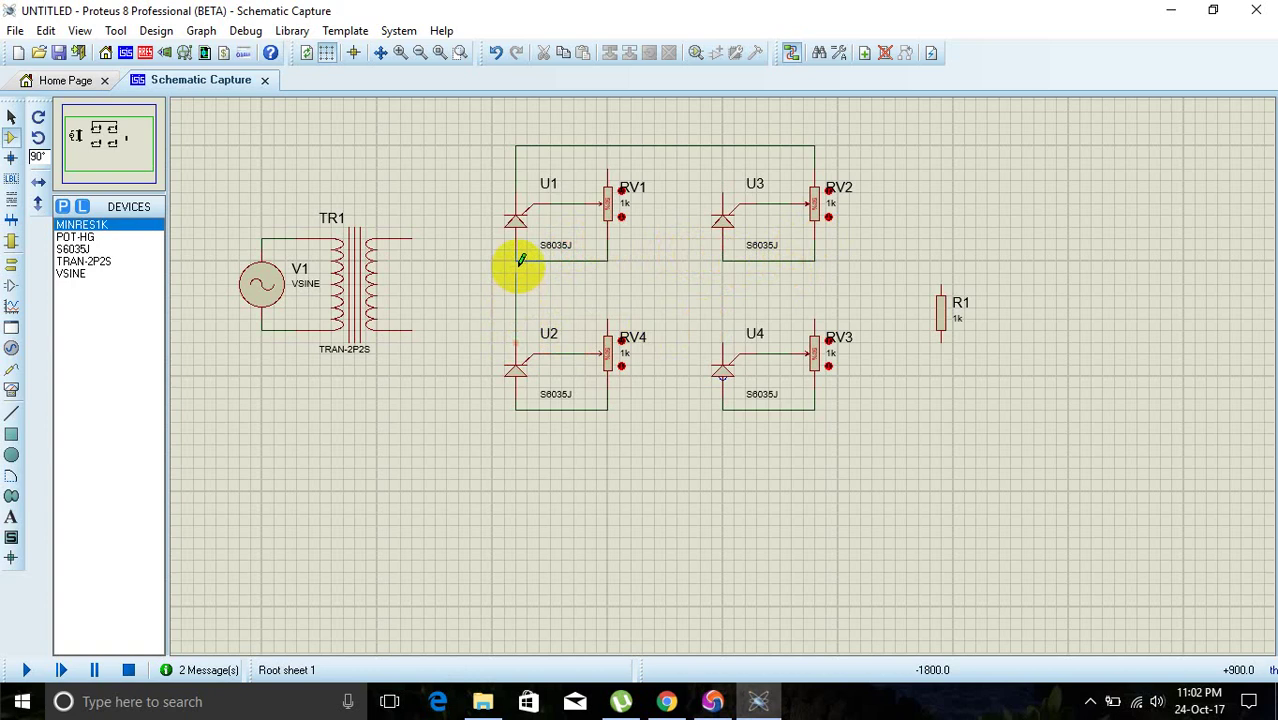
click(515, 261)
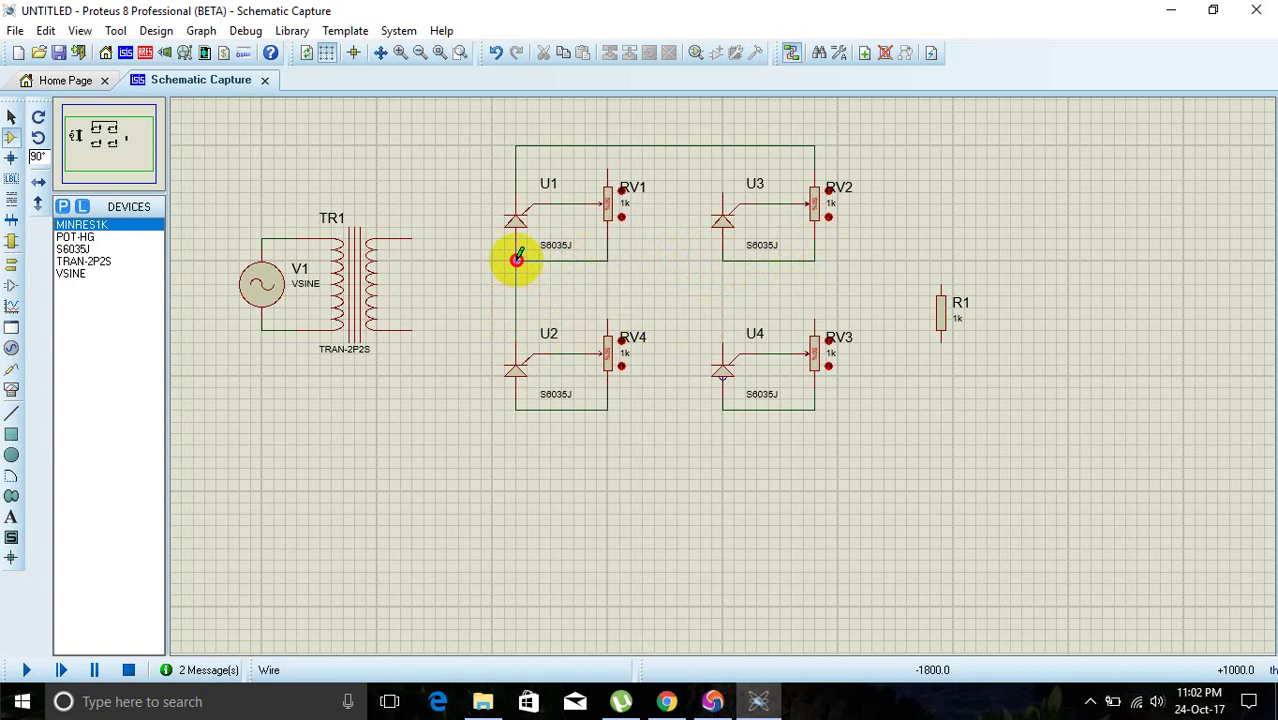
click(723, 340)
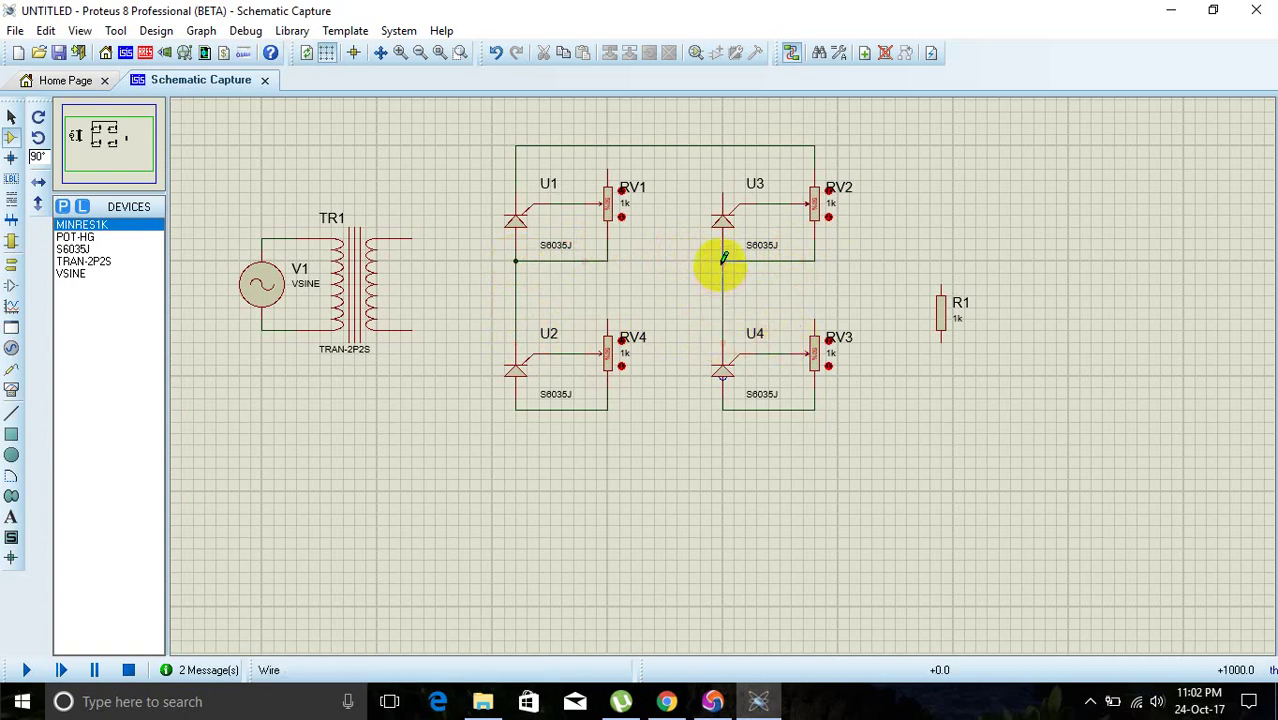
click(724, 260)
- Replace the top wire with one joining U1's and U3's top pins, then begin a wire at U2's lower pin
right_click(703, 146)
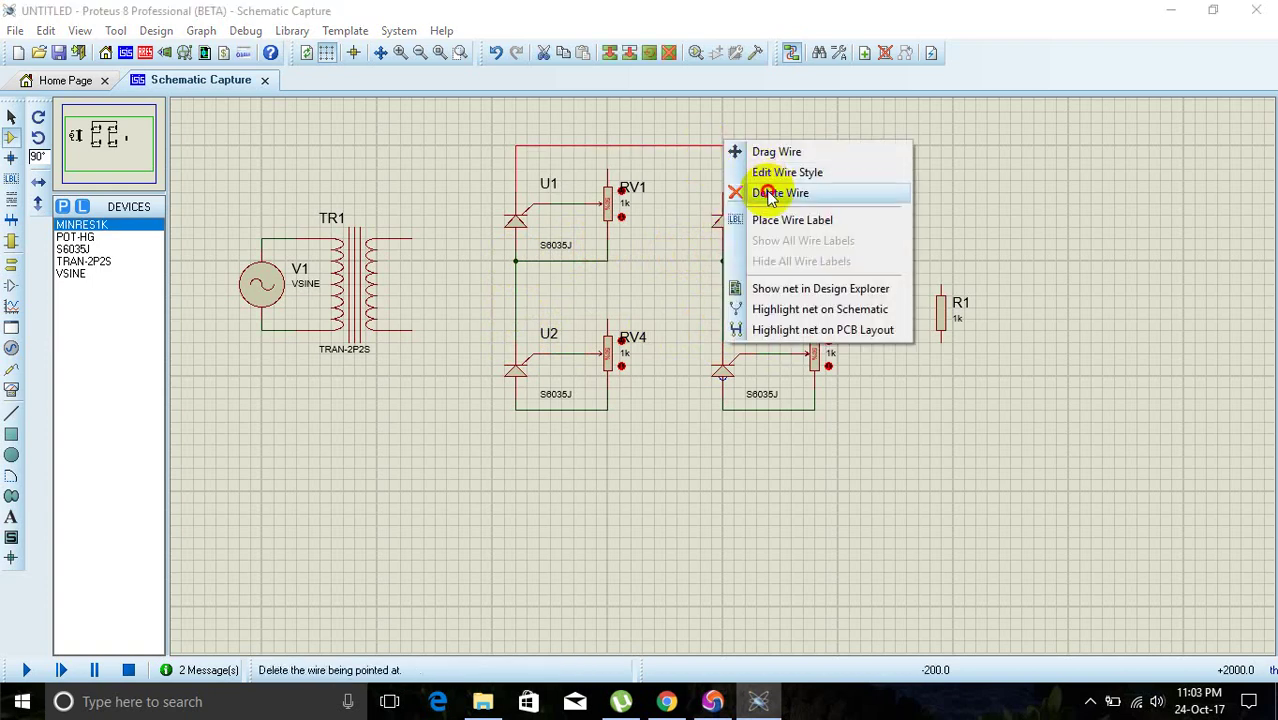
click(770, 194)
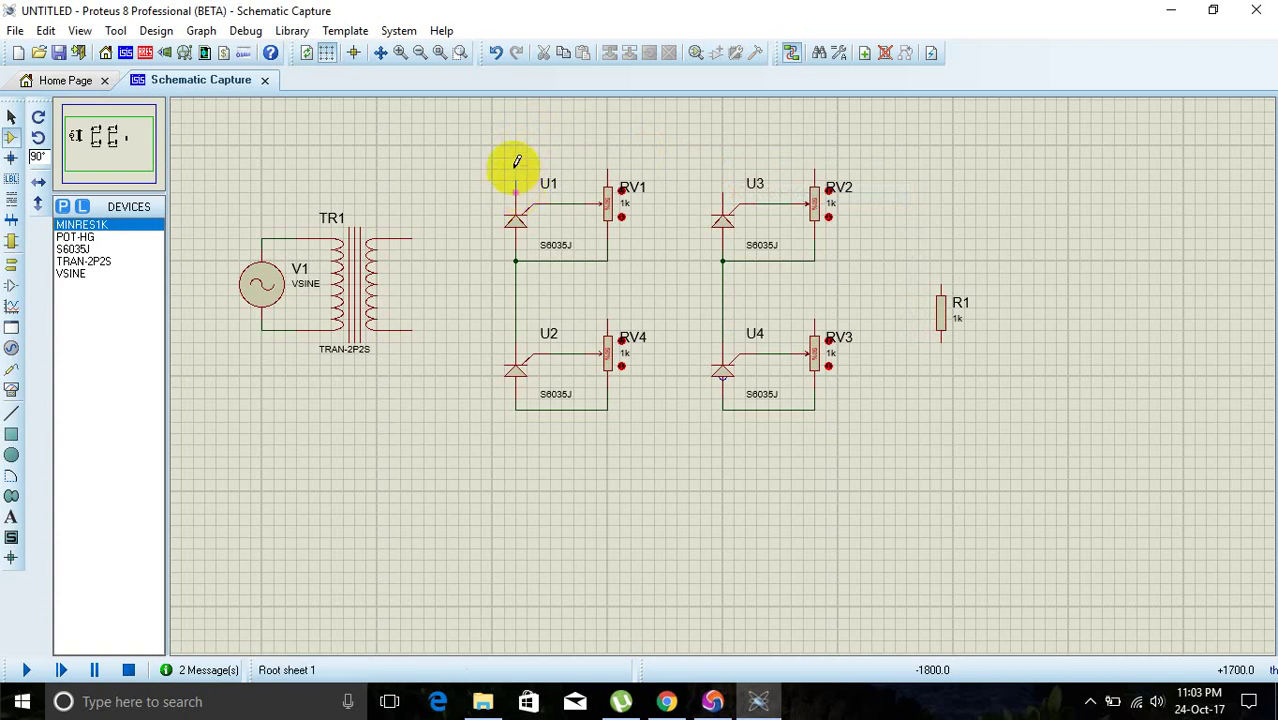
click(516, 166)
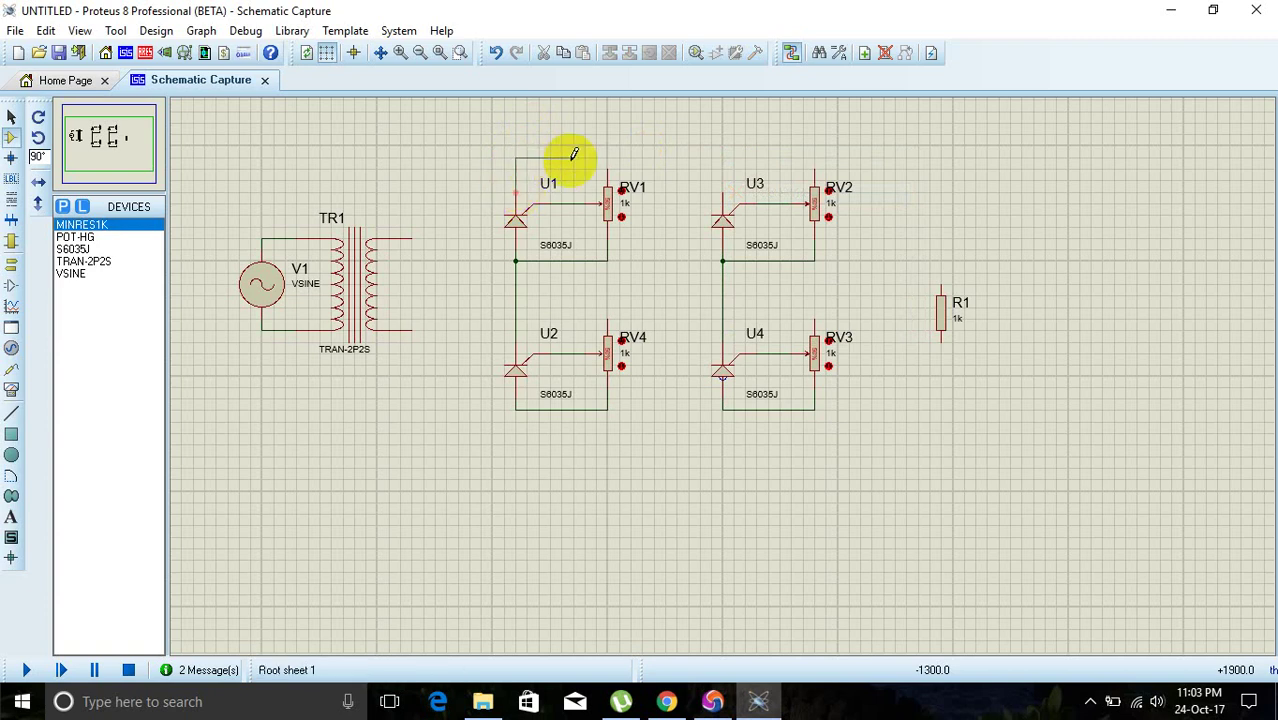
click(724, 186)
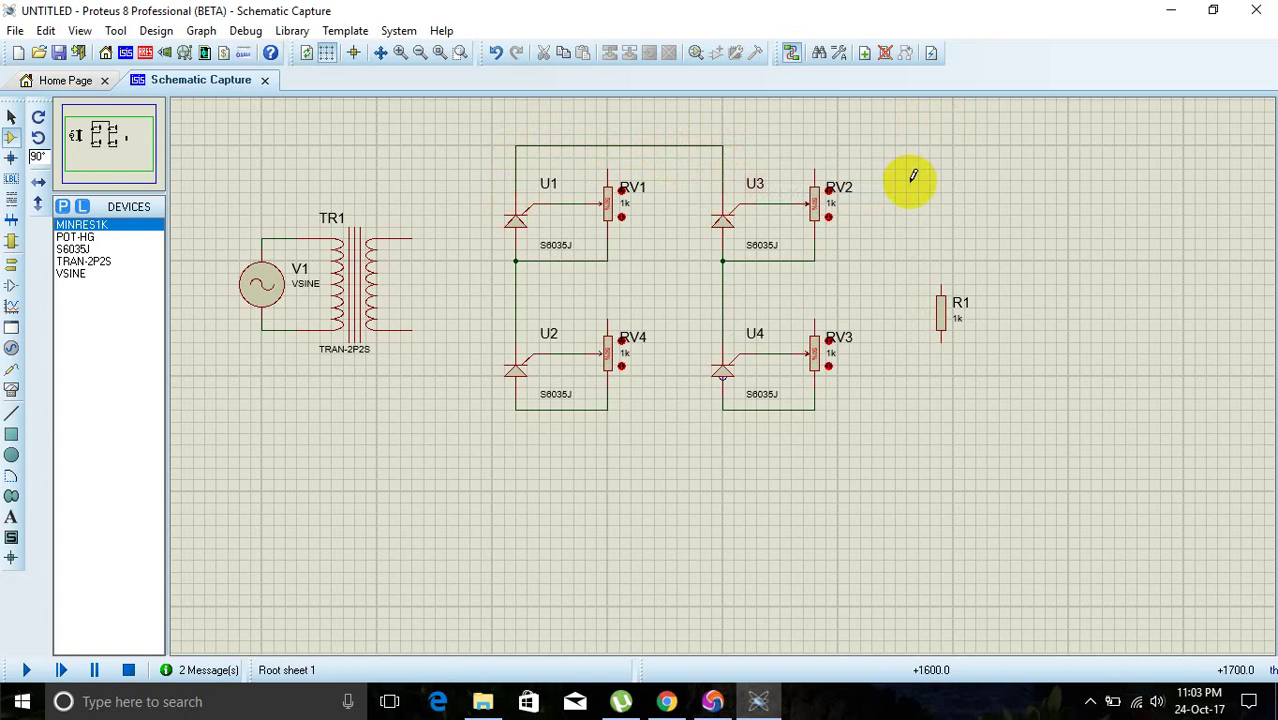
click(516, 420)
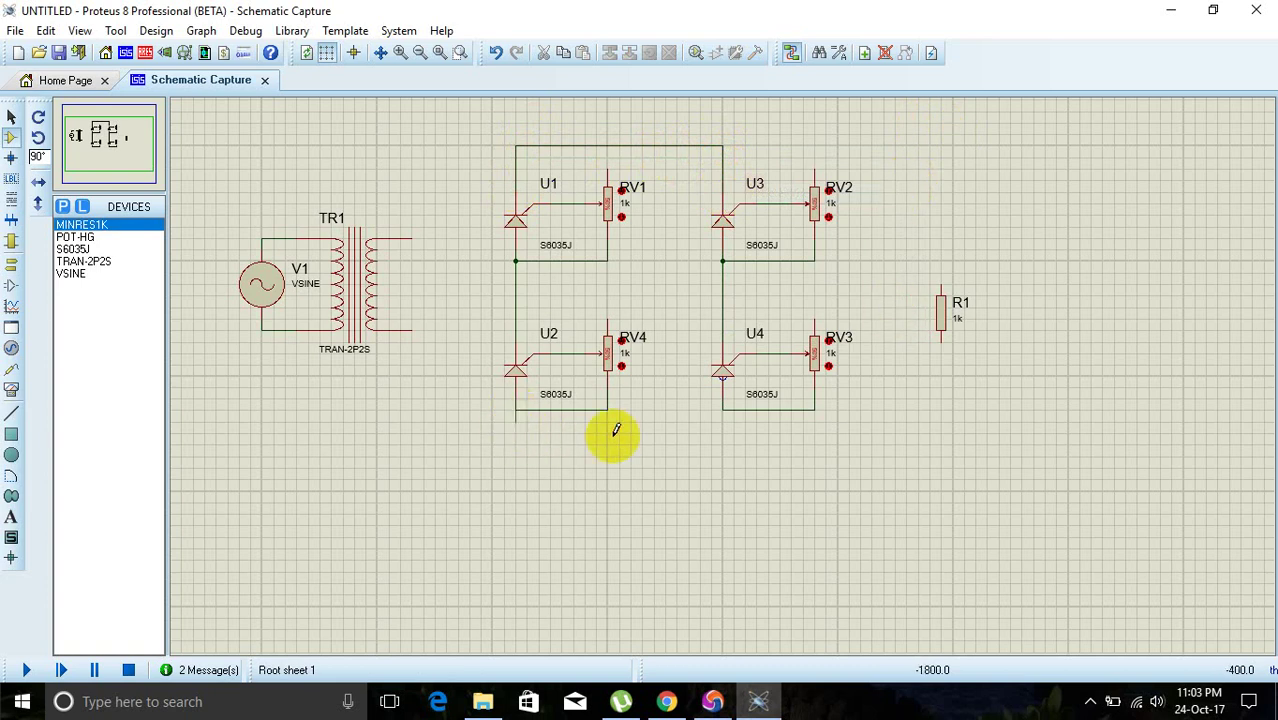
- Finish the U2–U4 bottom rail and connect TR1's secondary pins to both SCR leg midpoints
click(722, 410)
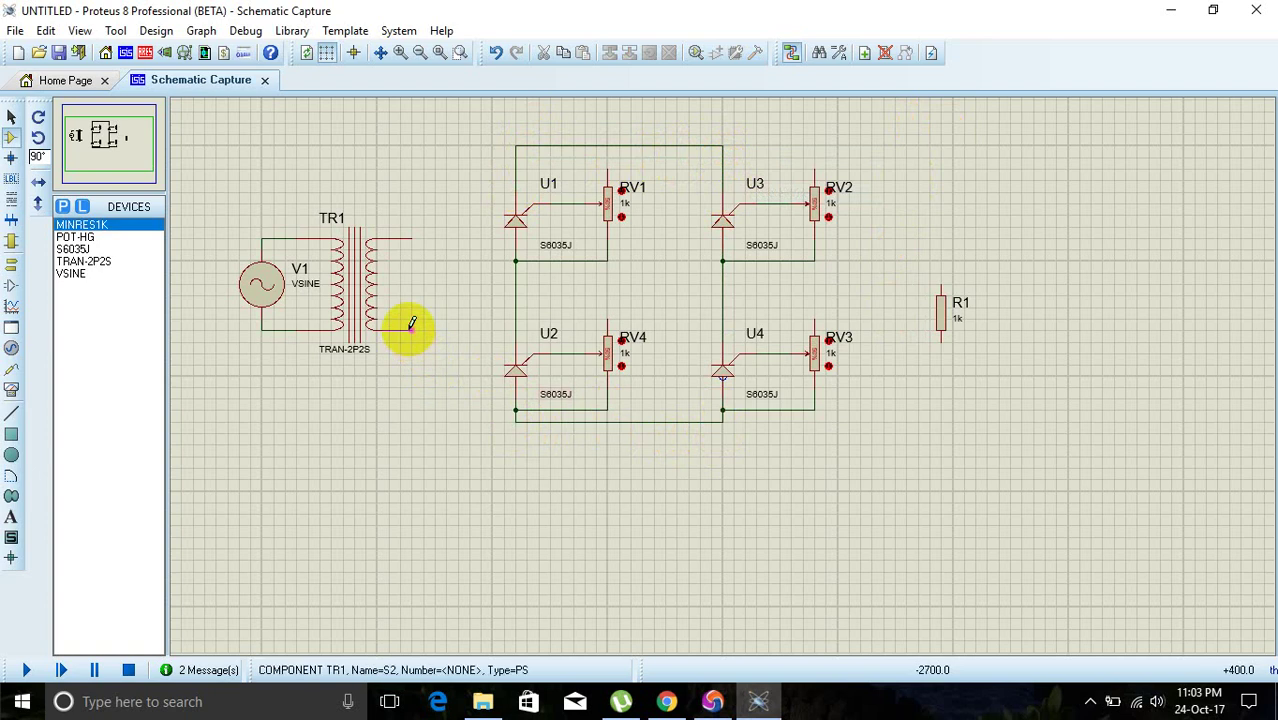
click(411, 327)
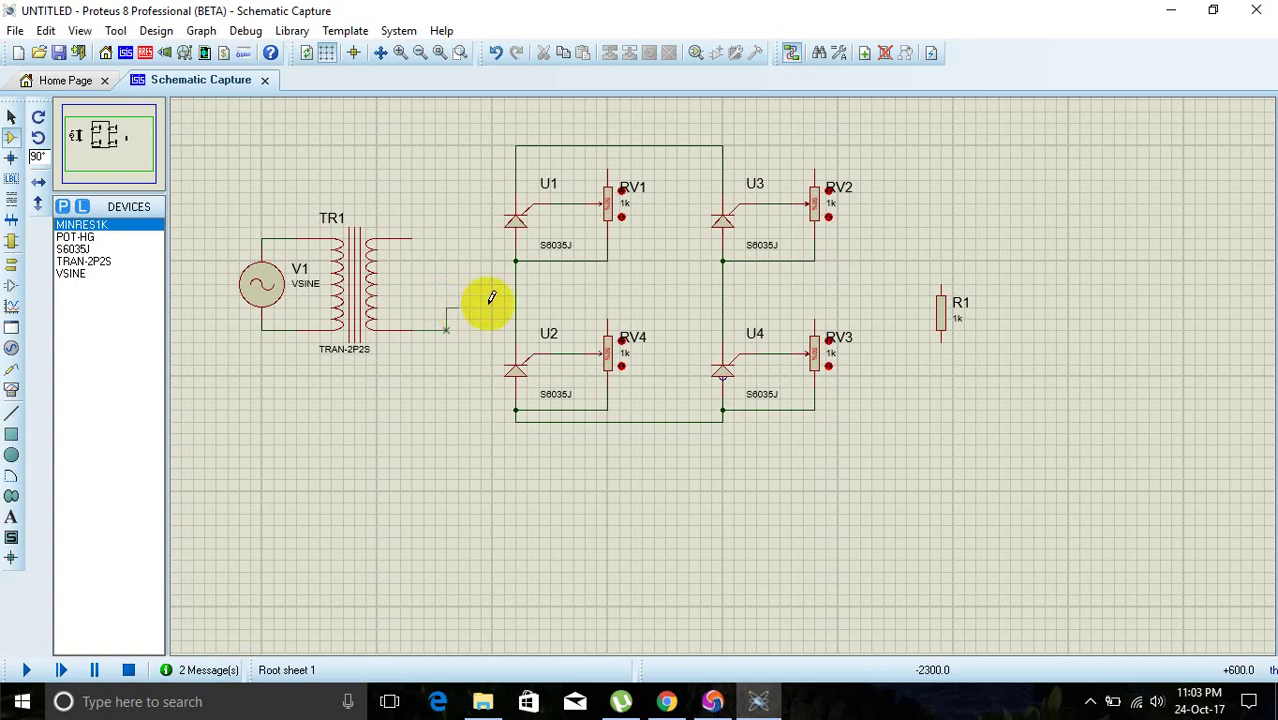
click(516, 294)
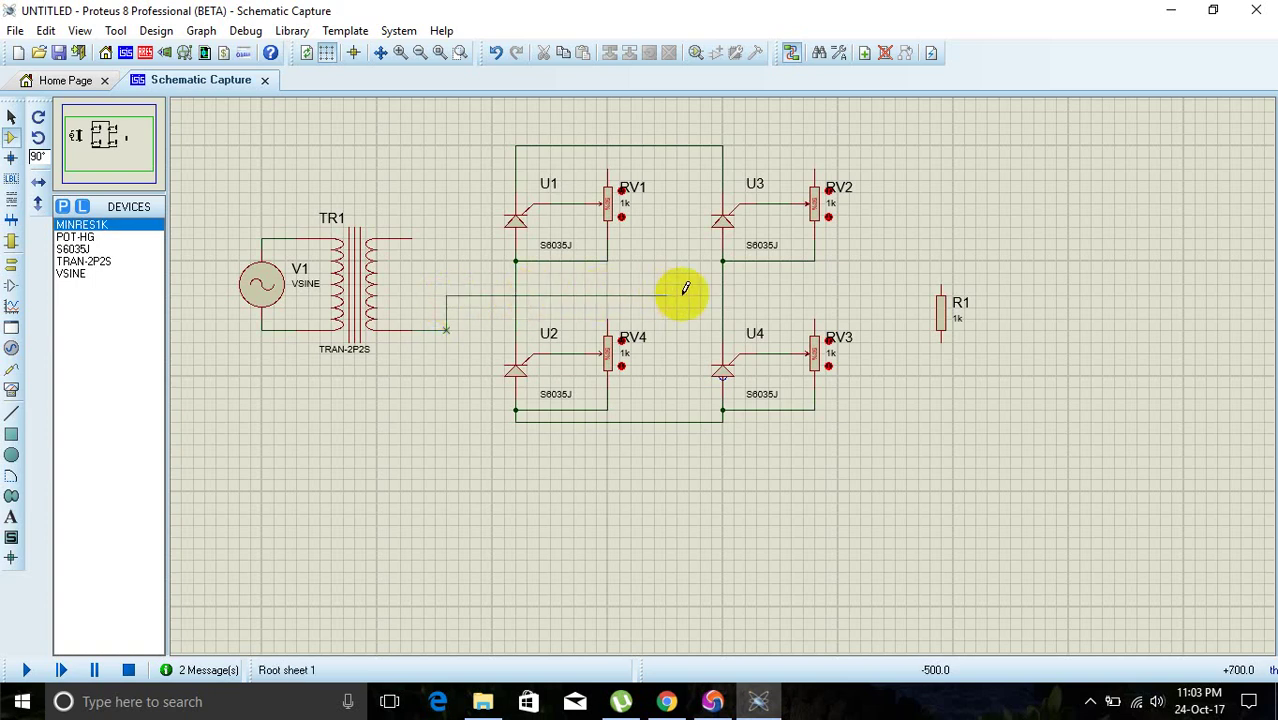
click(721, 294)
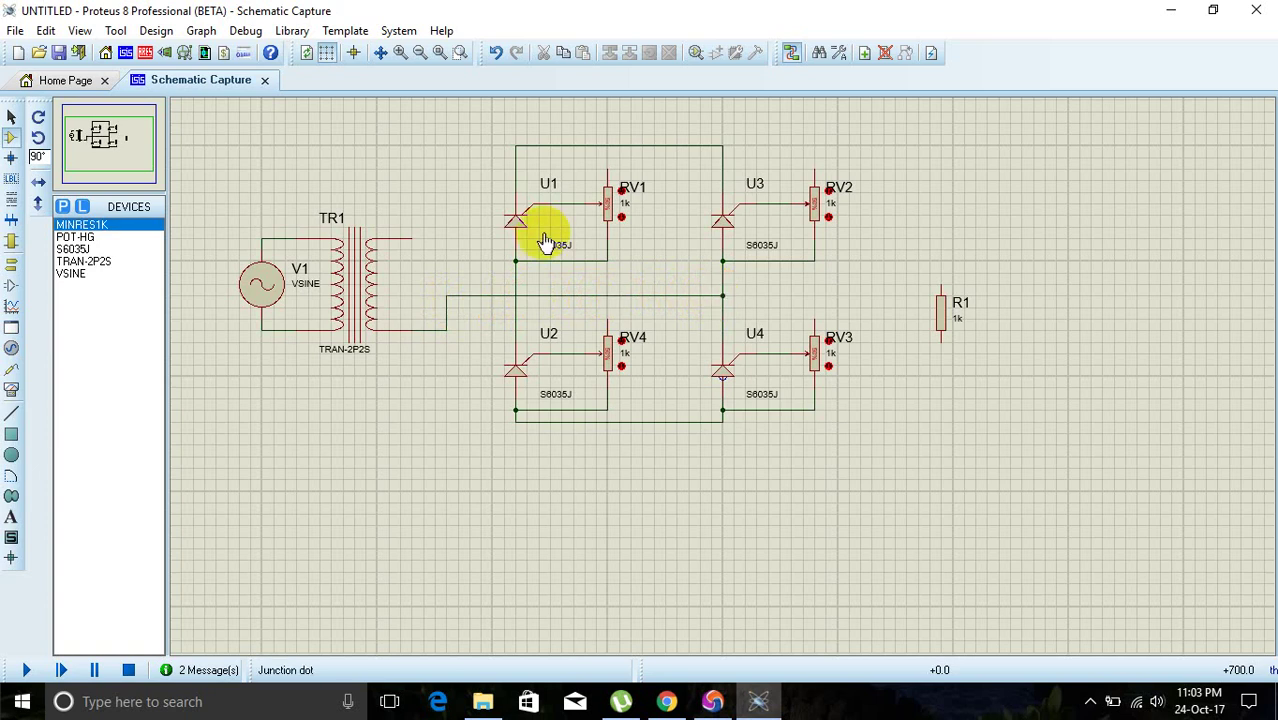
click(412, 236)
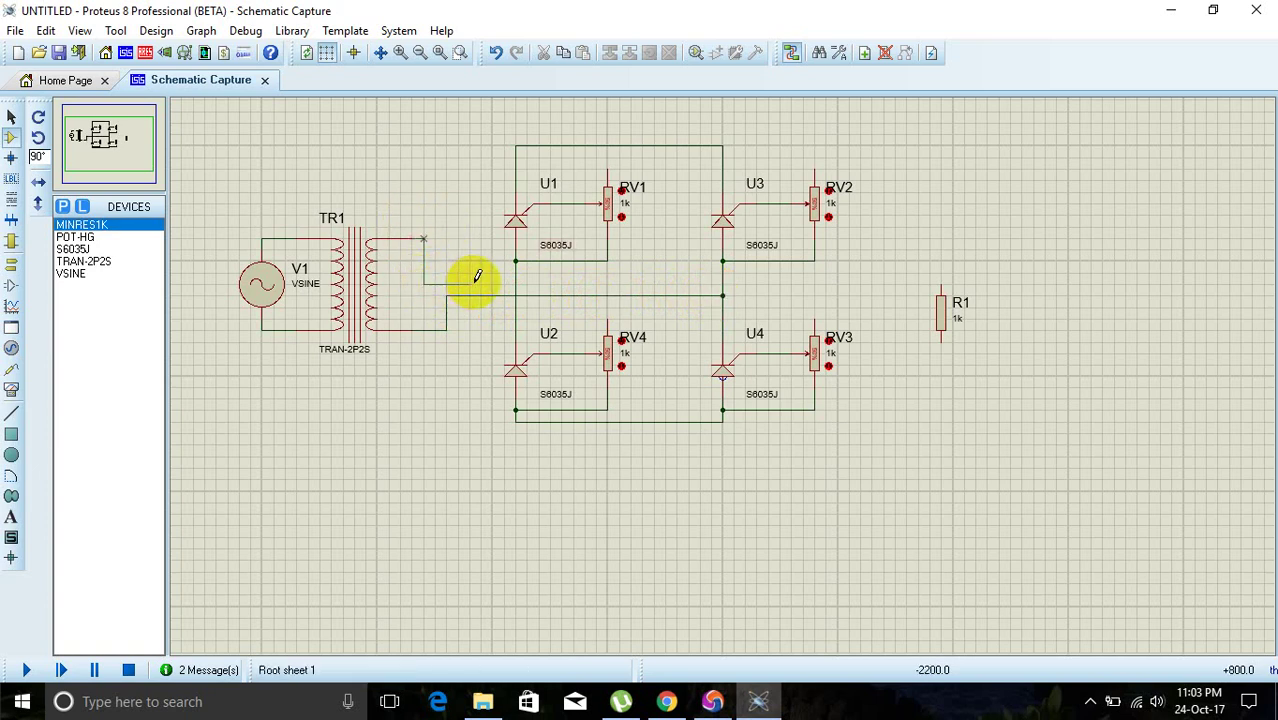
click(516, 283)
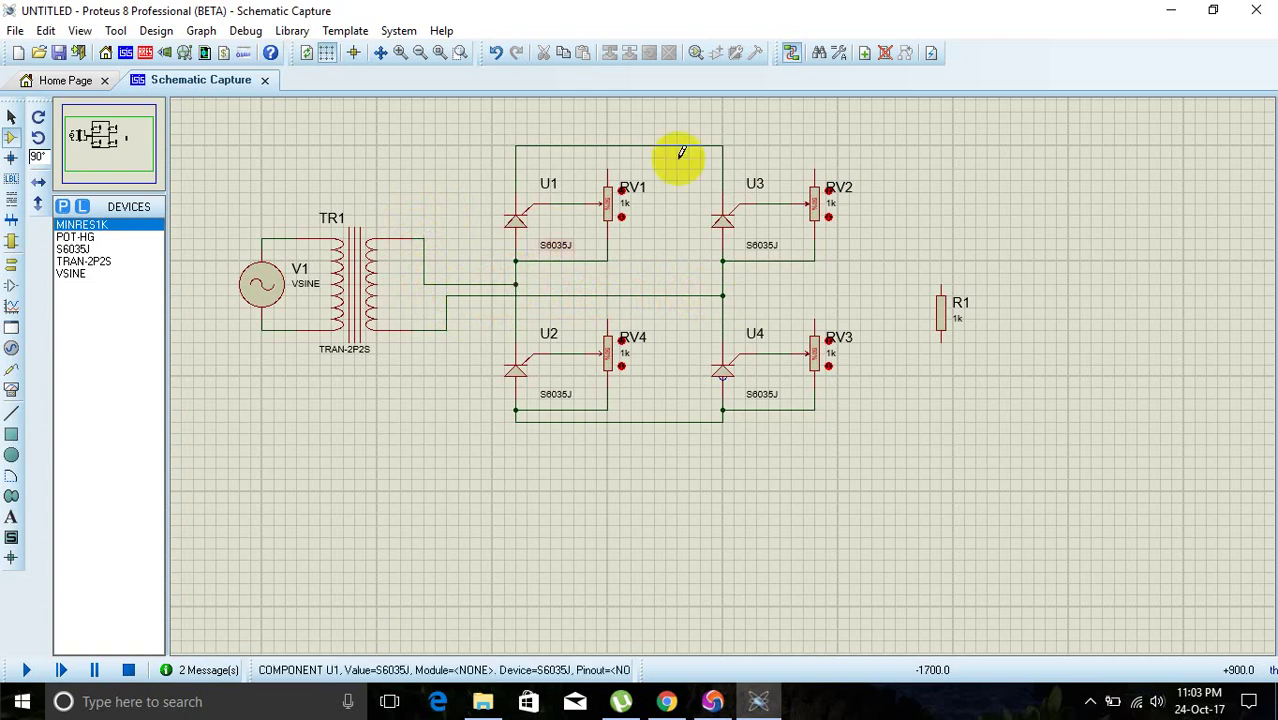
- Wire R1 between the top rail and the bottom rail
click(723, 146)
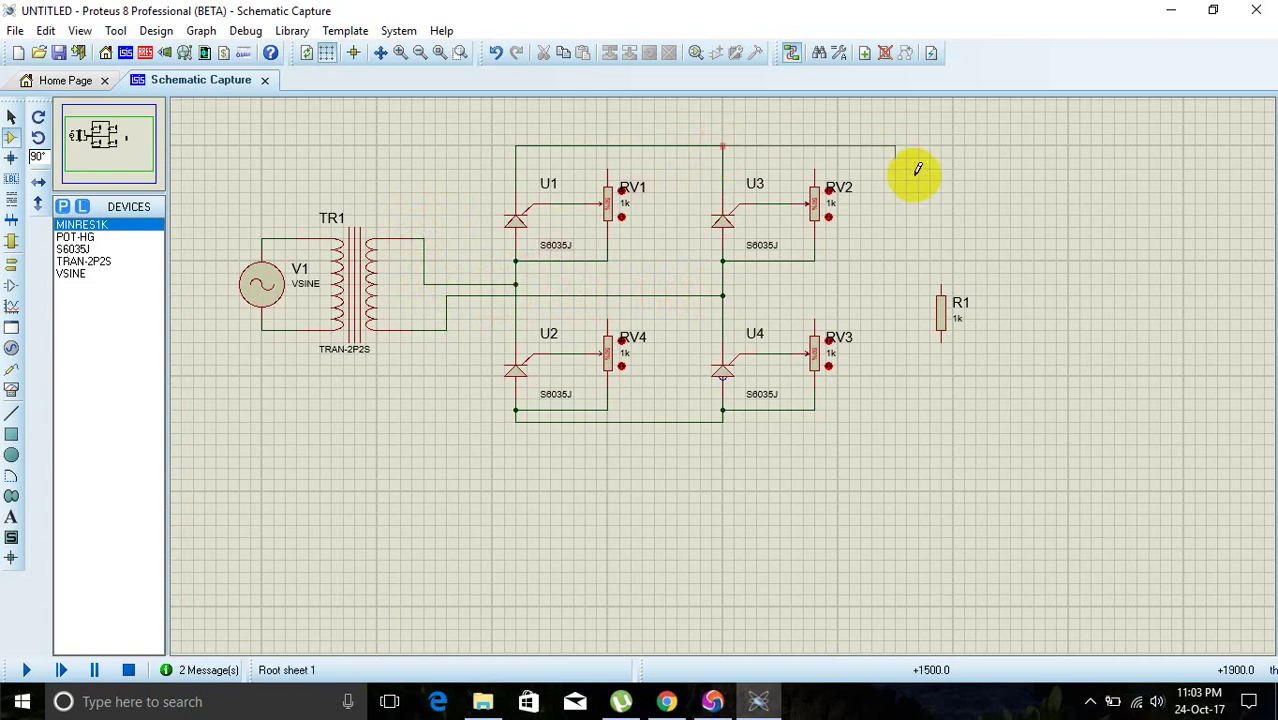
click(942, 278)
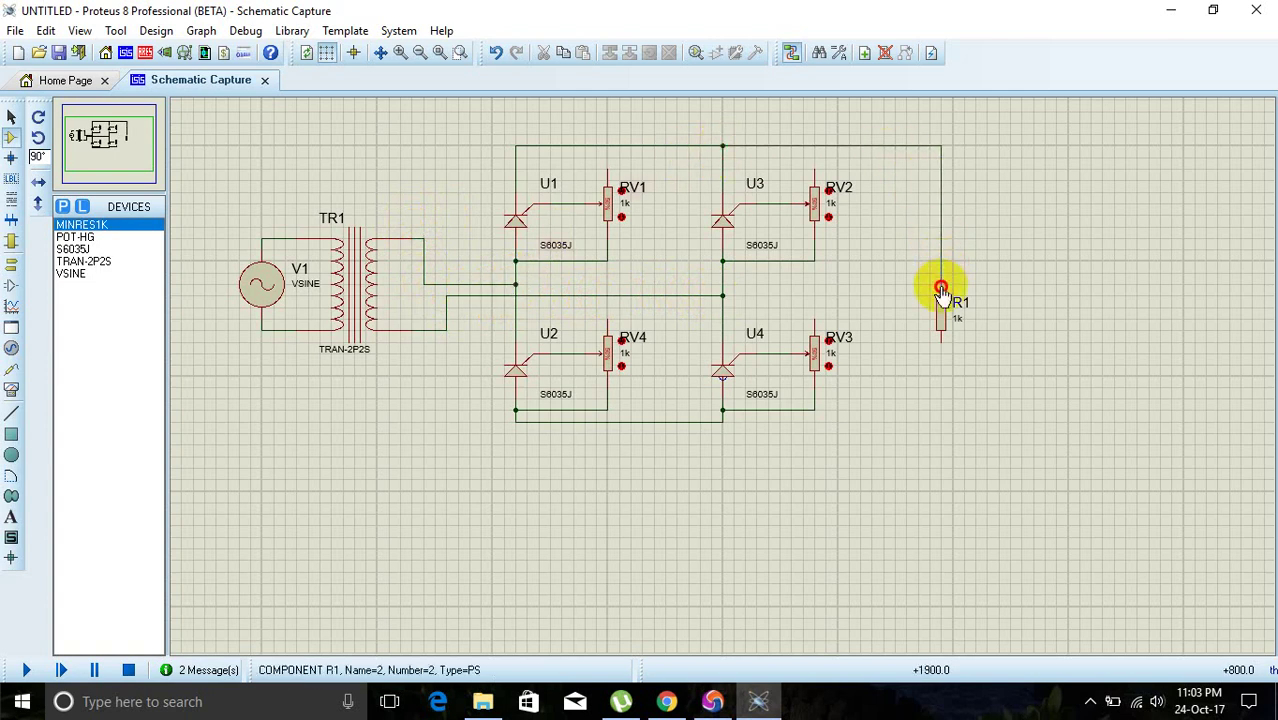
click(943, 342)
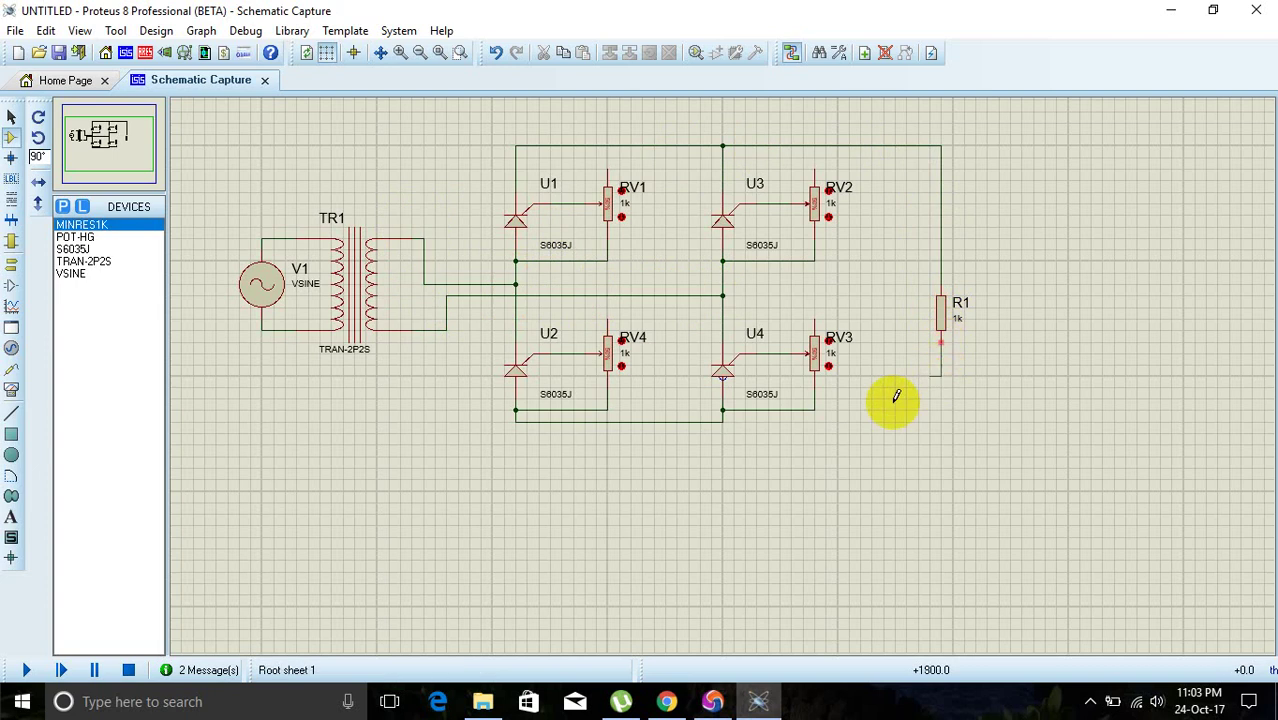
click(727, 422)
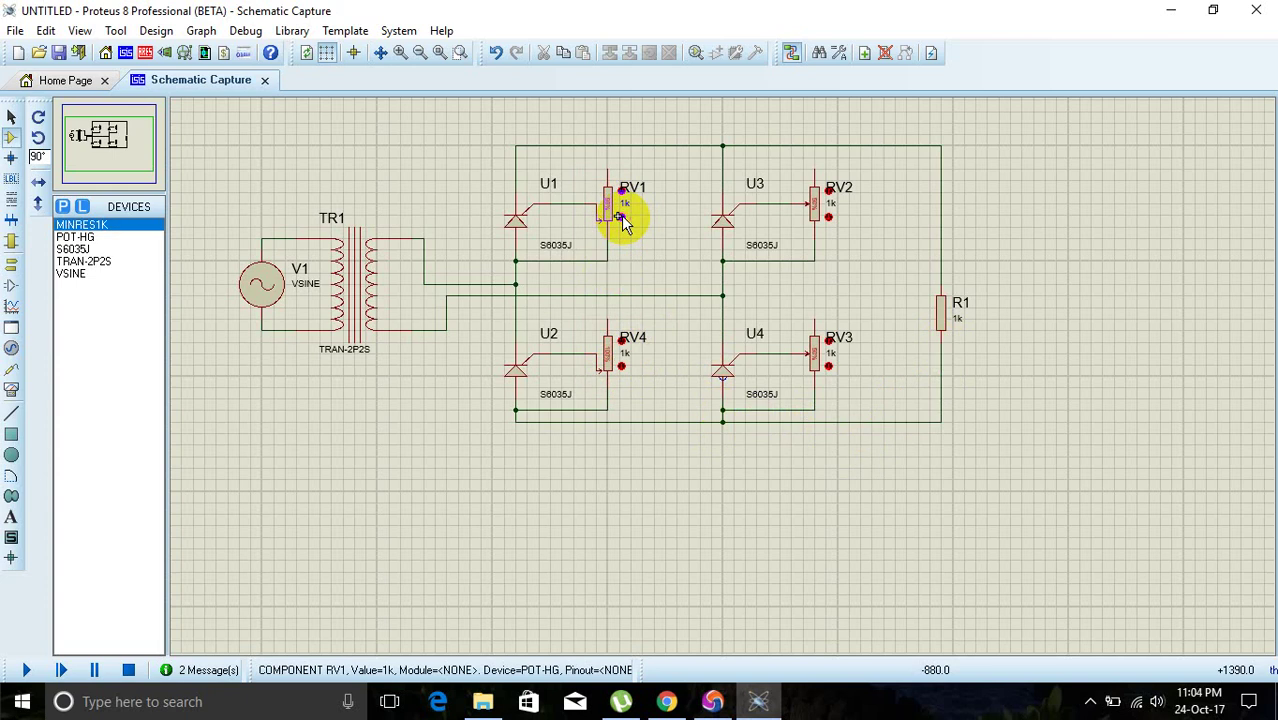
- Move the wipers of gate potentiometers RV2 and RV3 using their up/down pins
click(818, 220)
click(818, 372)
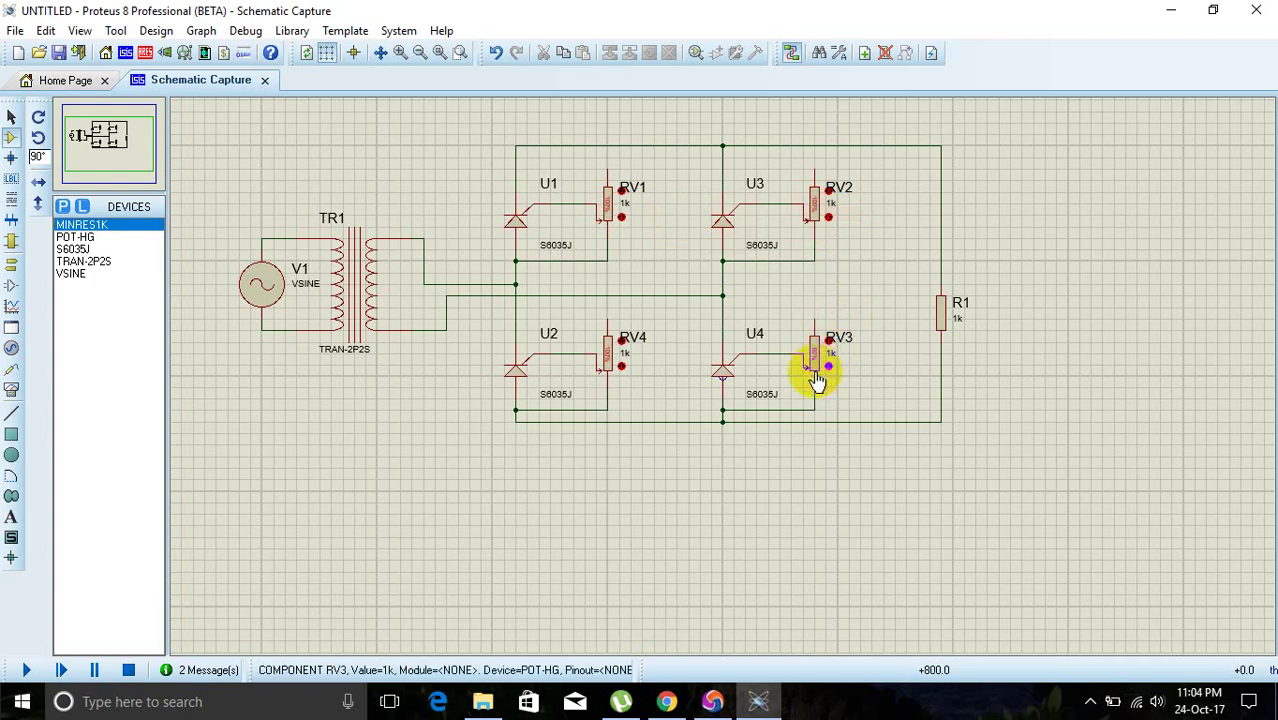
click(827, 366)
click(827, 368)
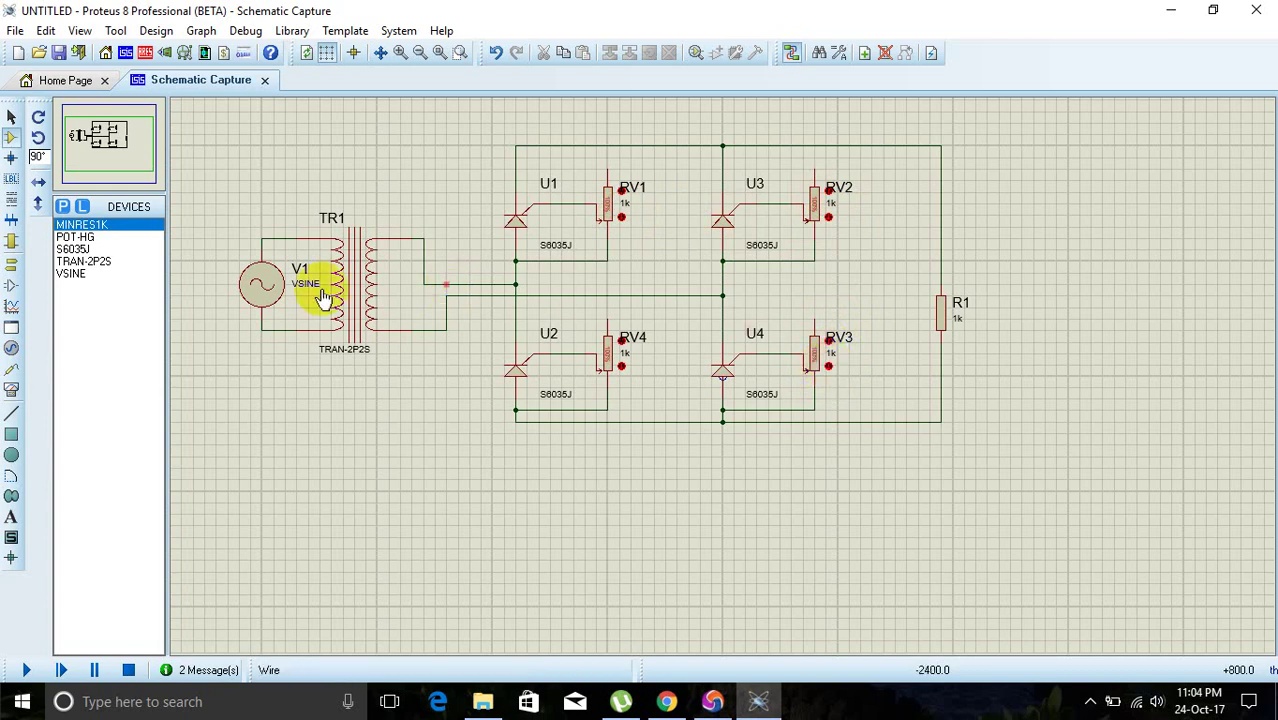
- Set sine source V1 to DC offset 0, amplitude 230v and 50Hz frequency
double_click(266, 288)
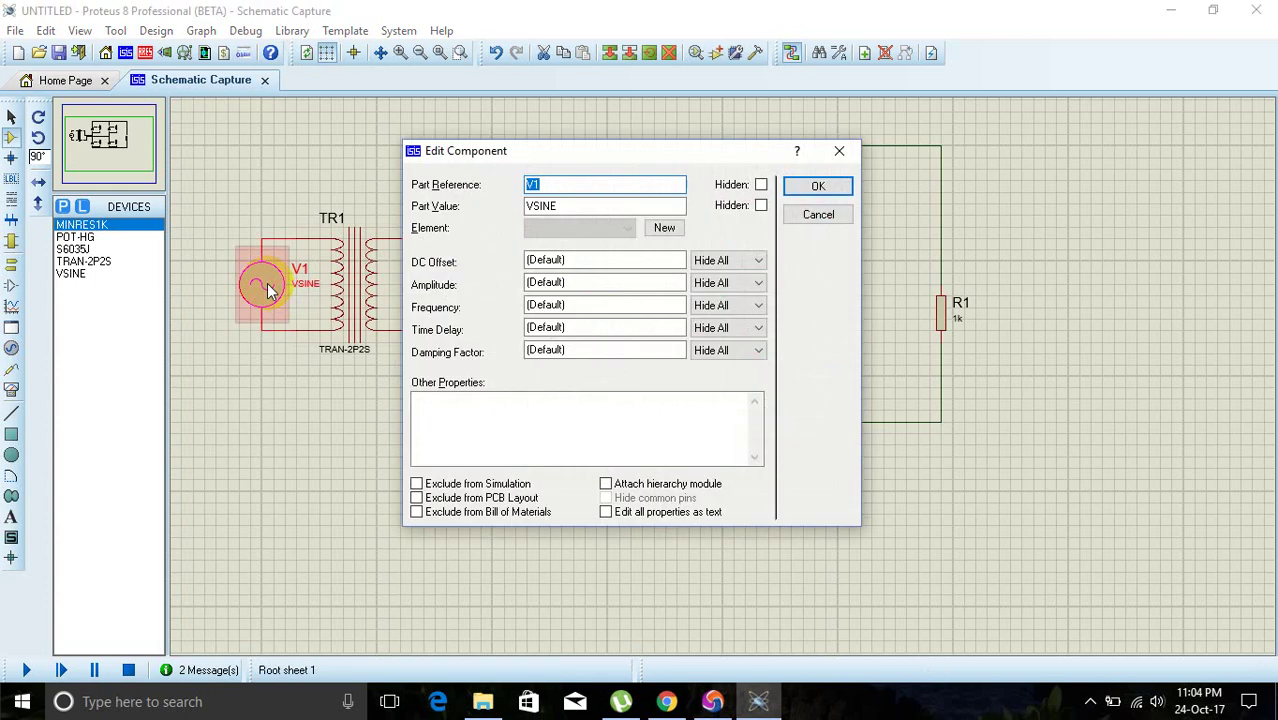
click(574, 259)
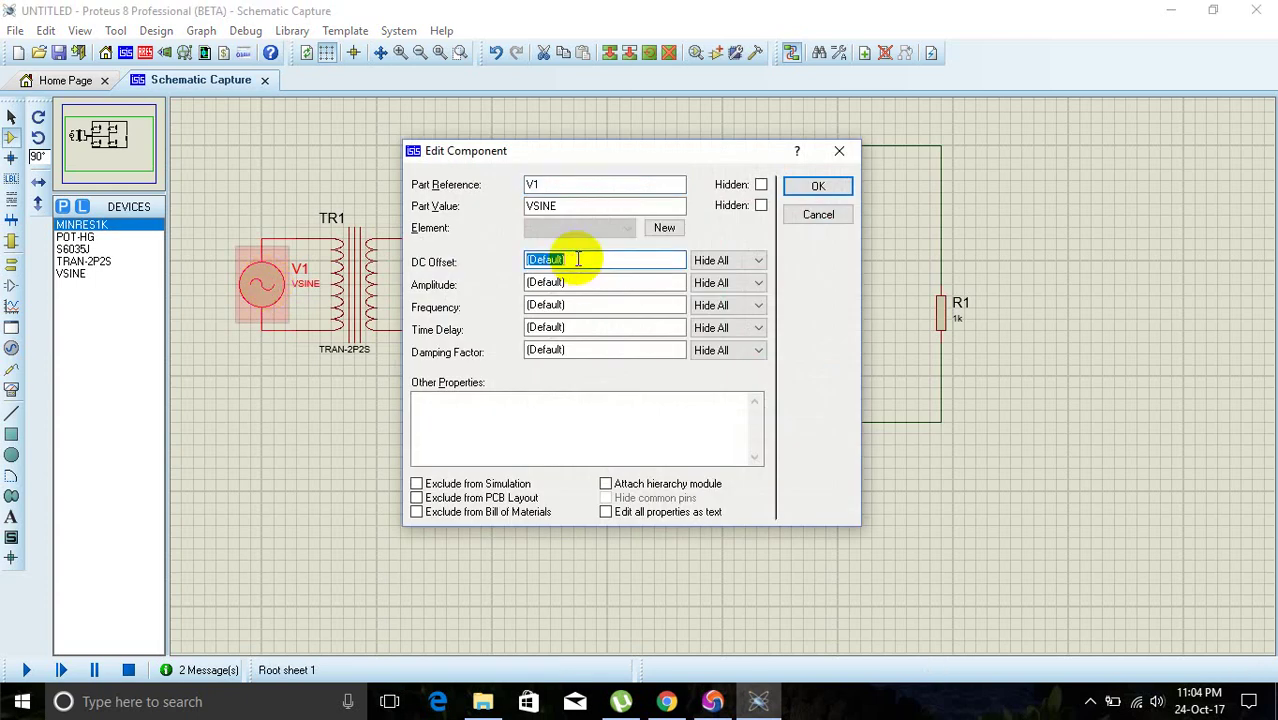
text(0)
click(579, 283)
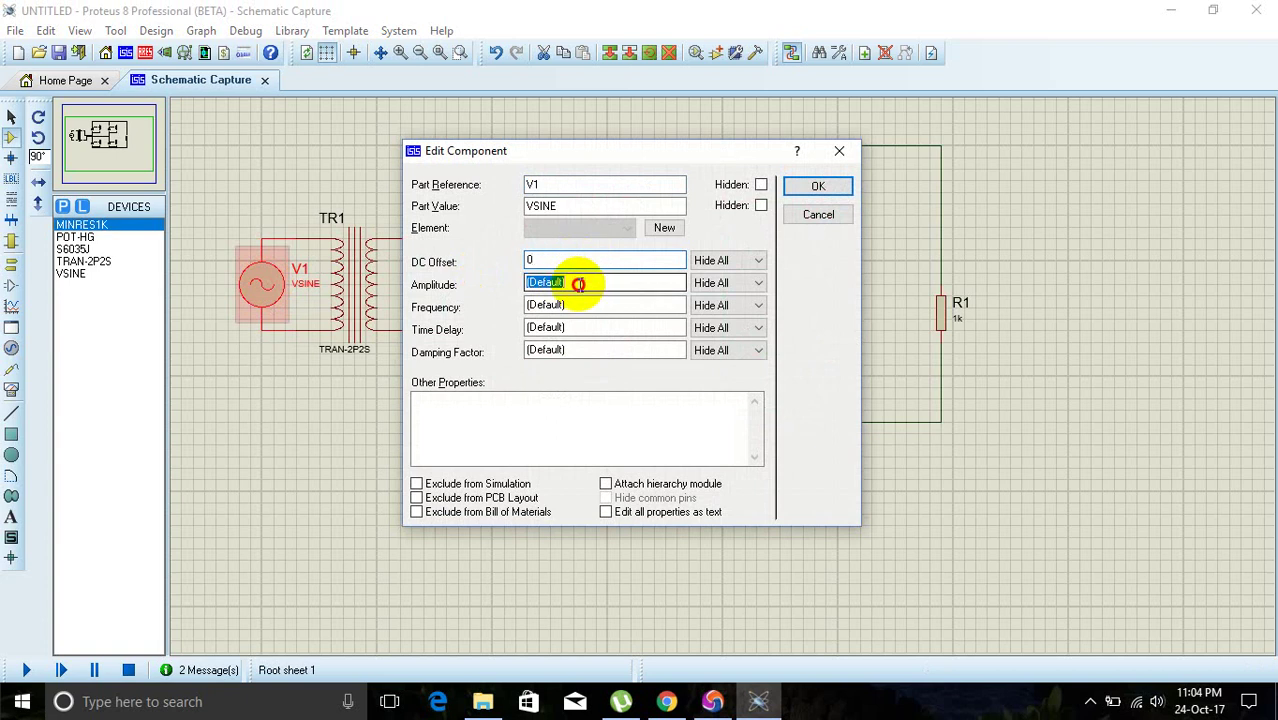
text(230)
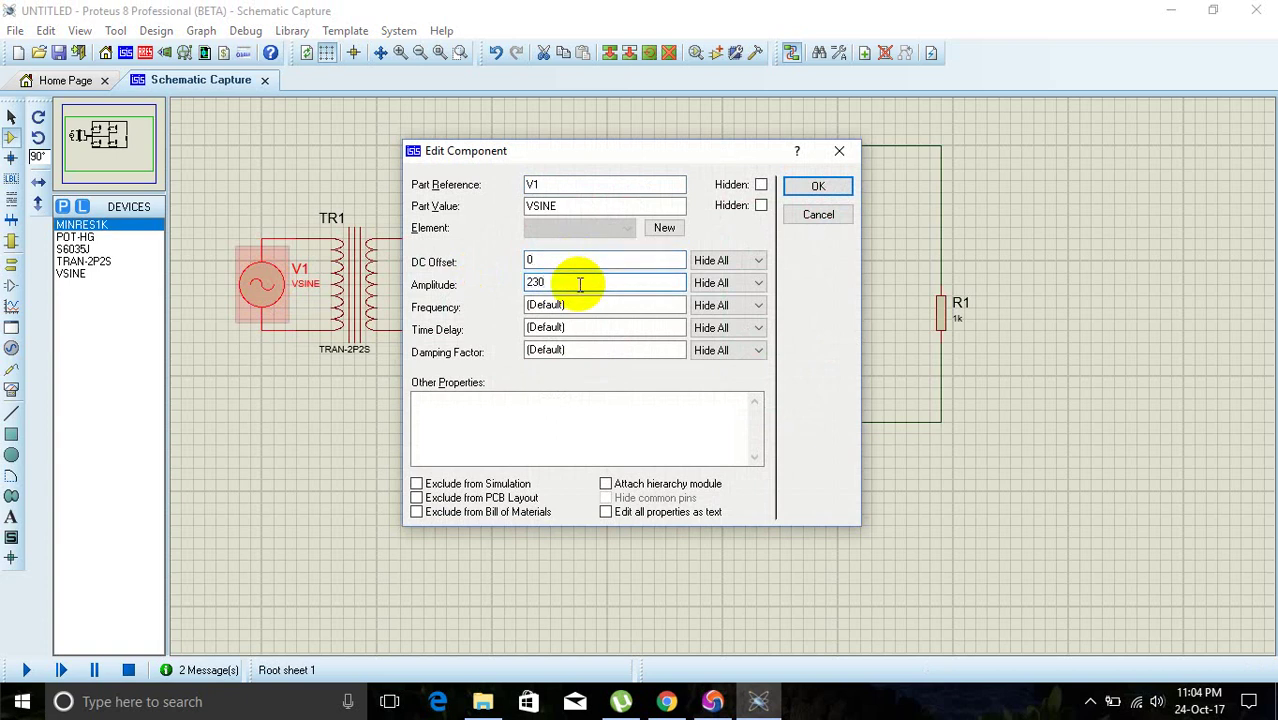
text(v)
click(582, 302)
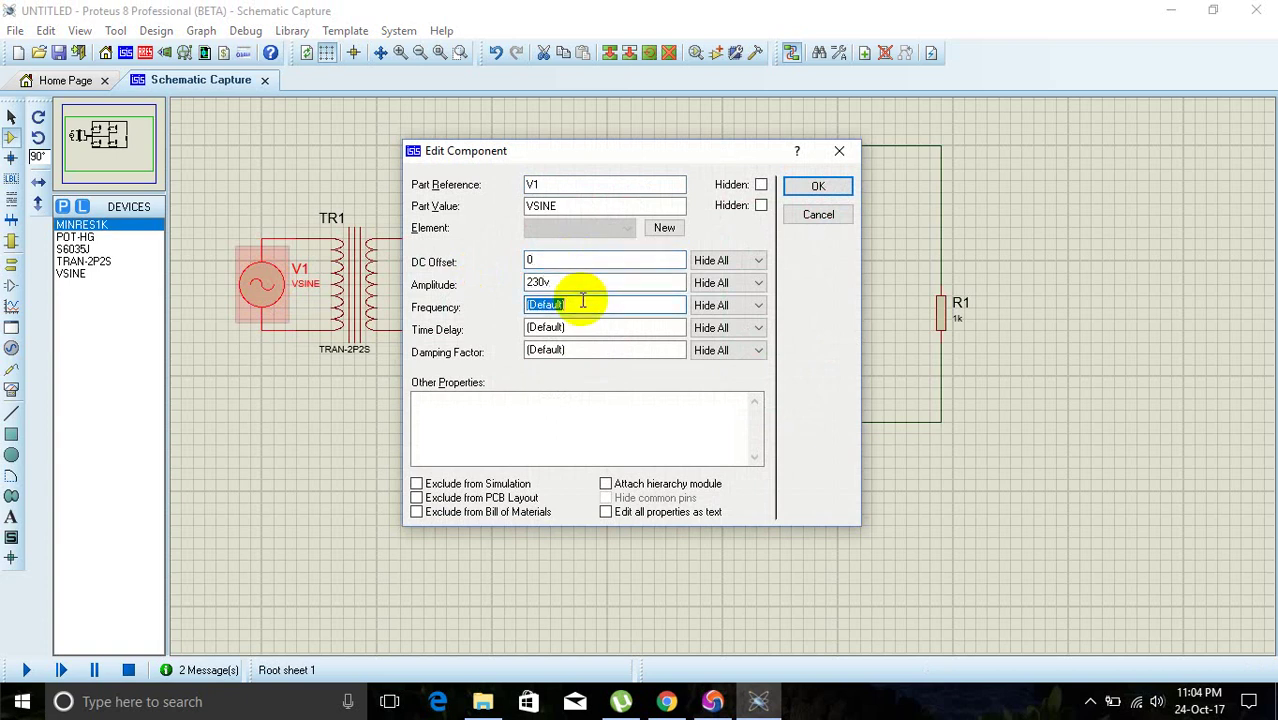
text(50Hz)
click(815, 186)
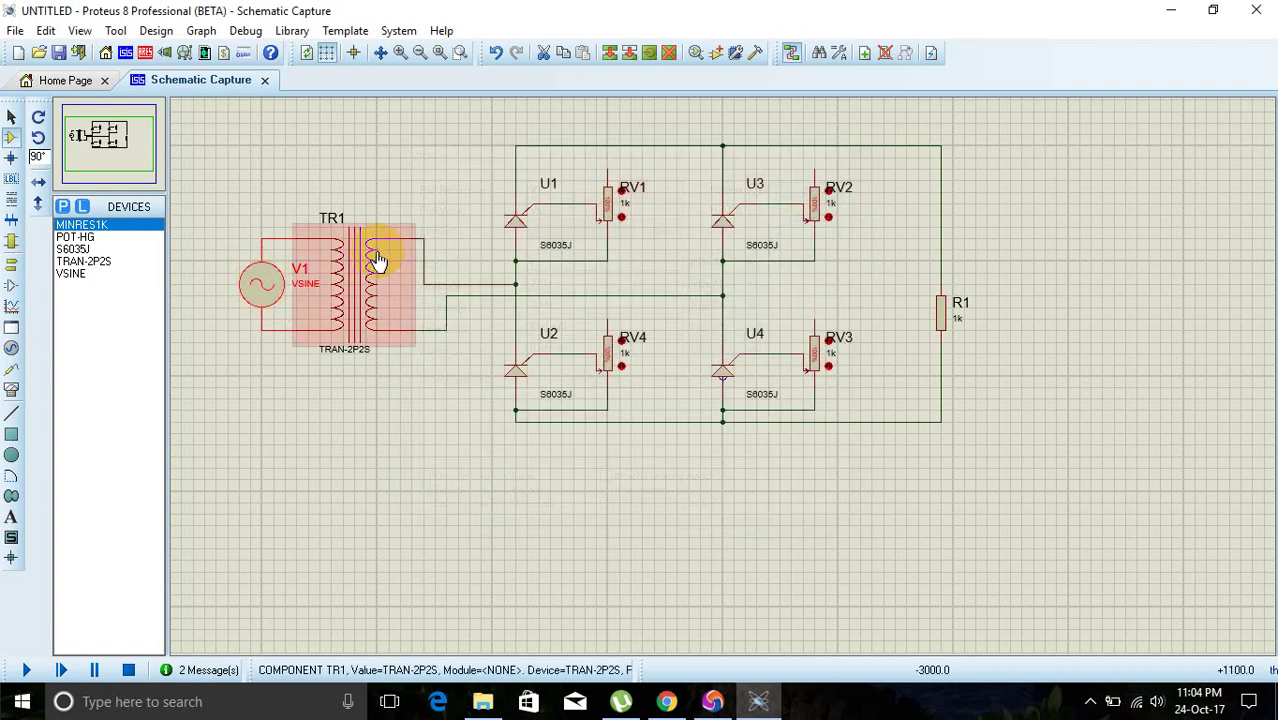
- Set transformer TR1's secondary inductance to 1.89mH
double_click(374, 263)
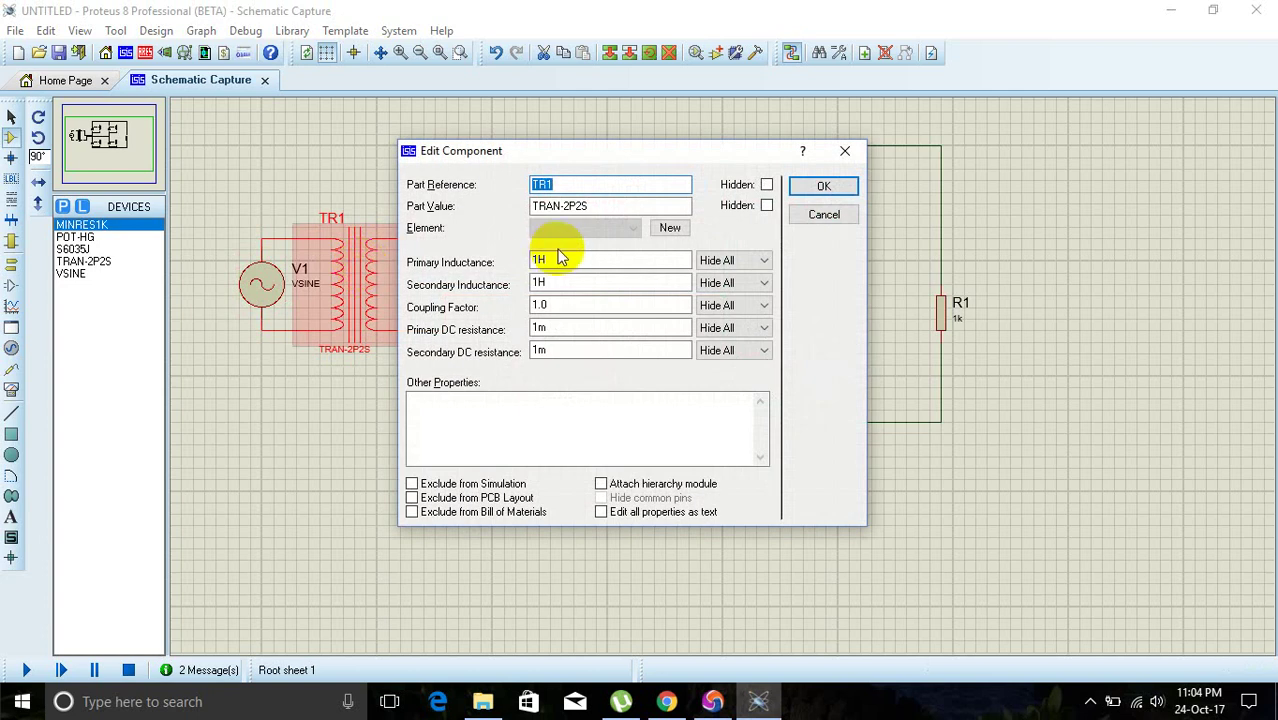
click(537, 281)
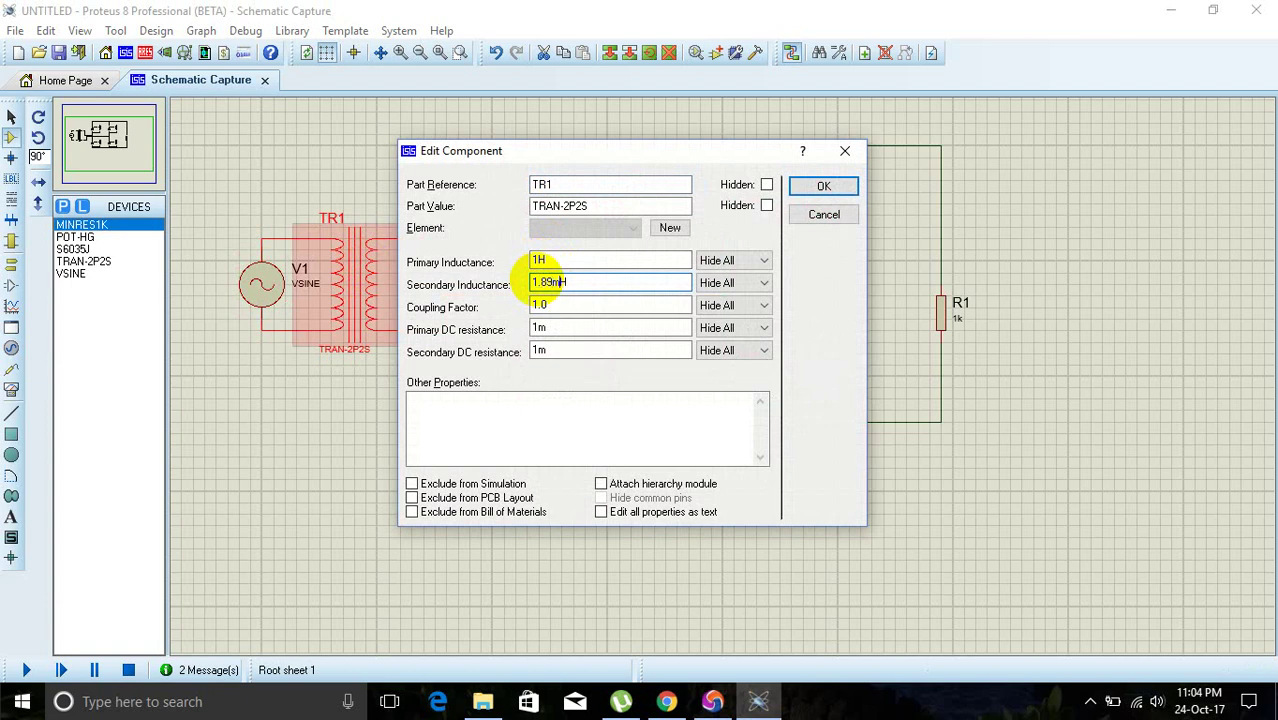
click(812, 186)
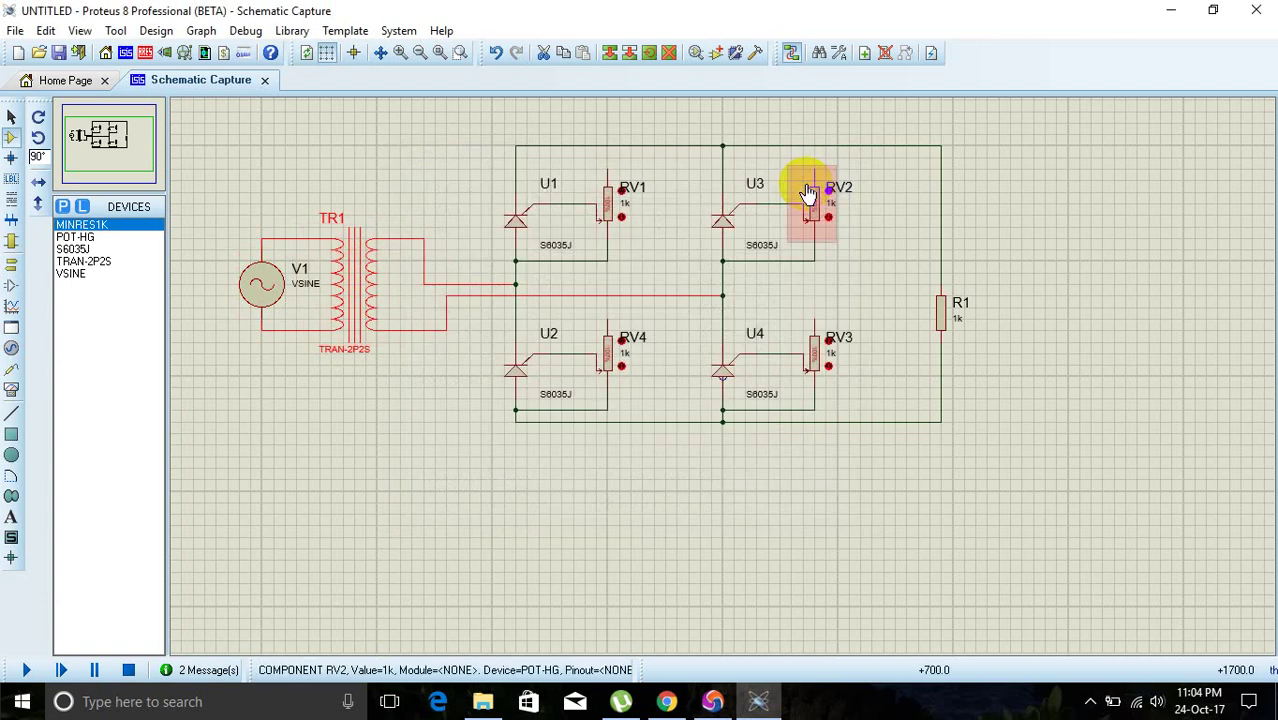
- Change potentiometers RV1, RV4, RV2 and RV3 from 1k to 4.7k each
double_click(628, 205)
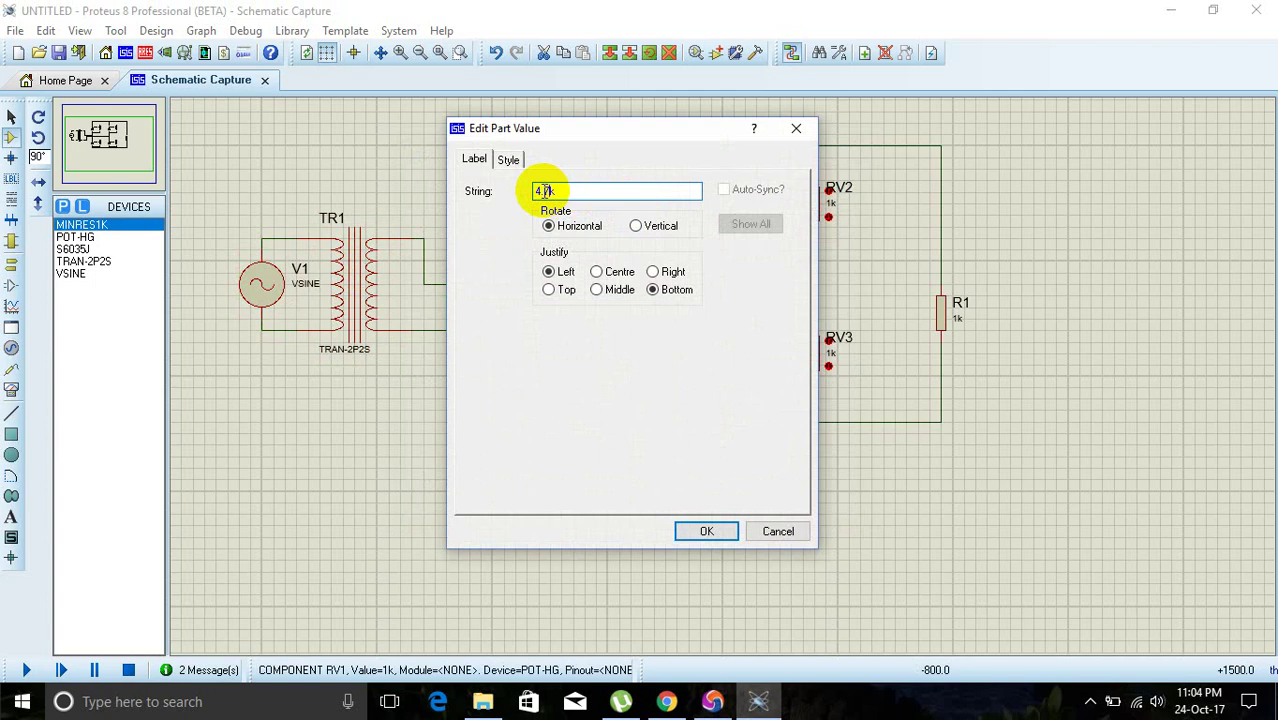
click(706, 530)
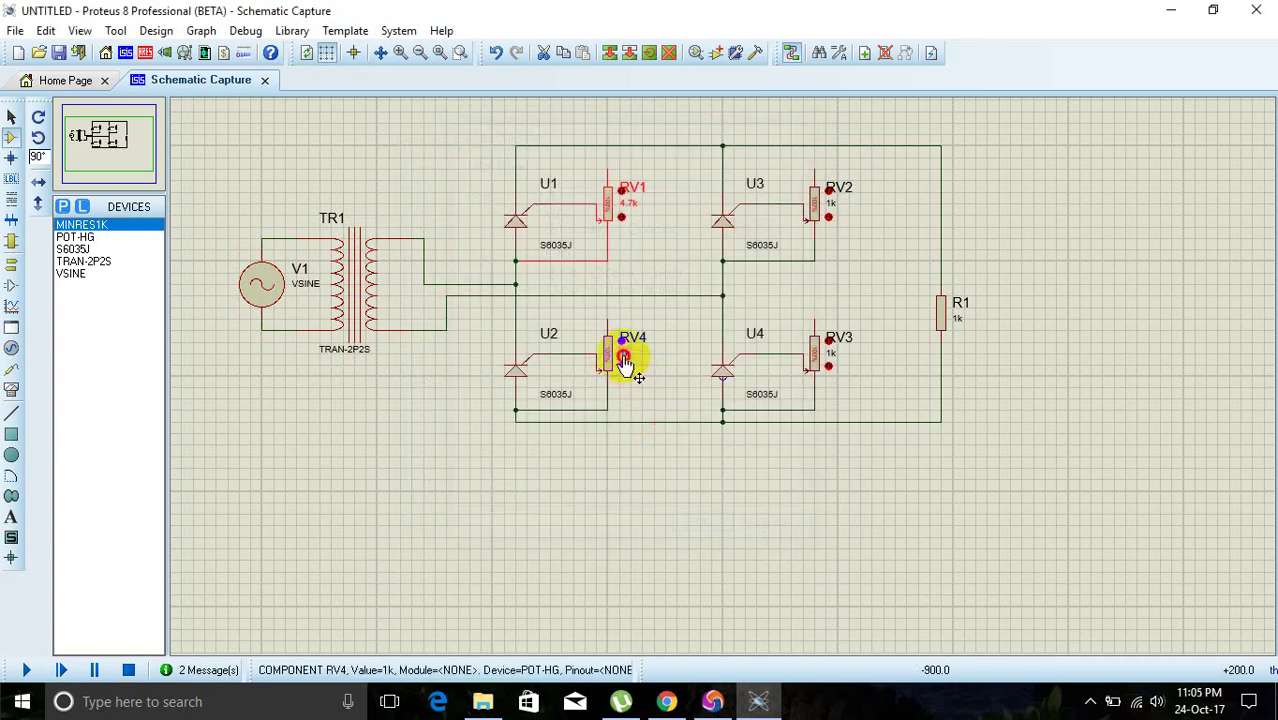
double_click(624, 354)
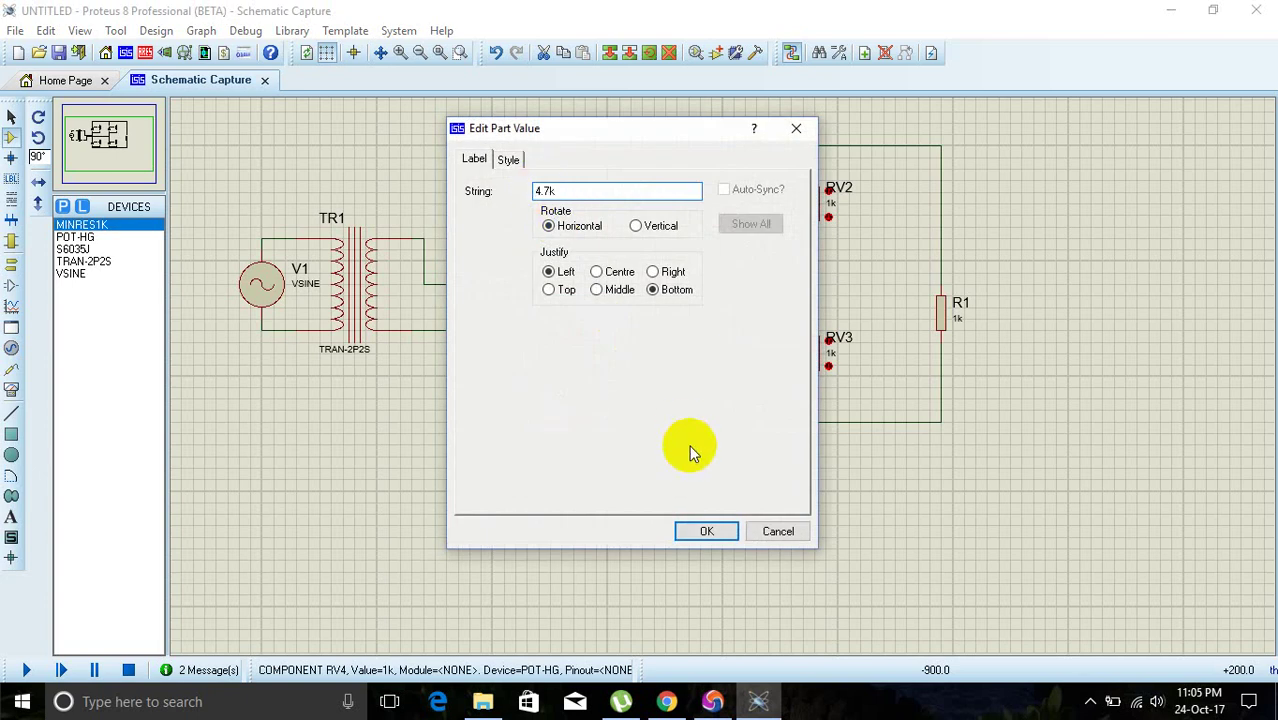
click(693, 530)
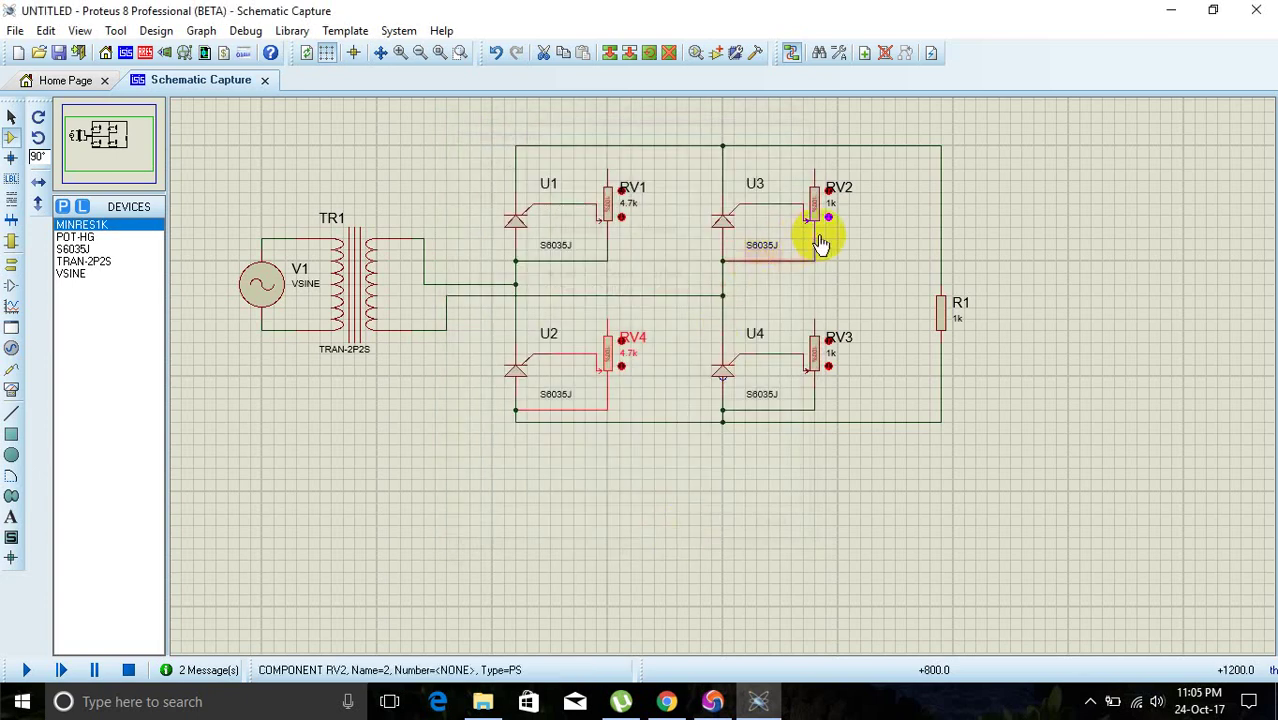
double_click(832, 202)
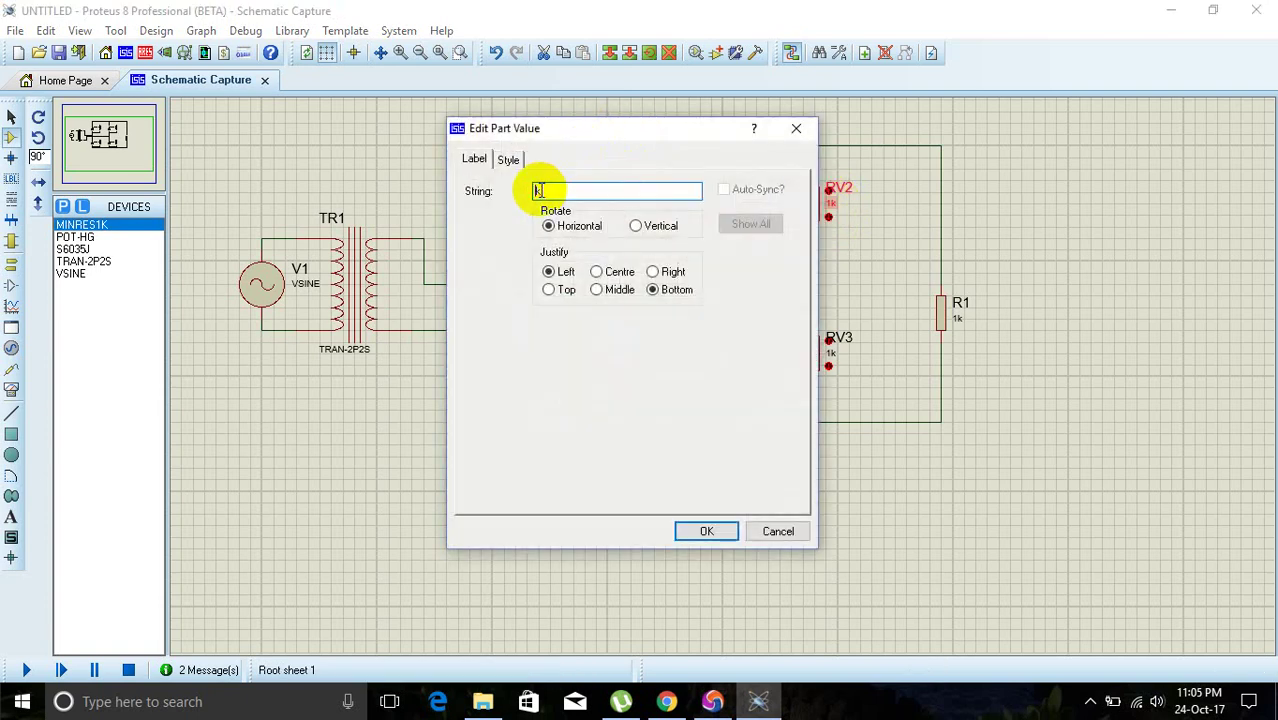
key(Return)
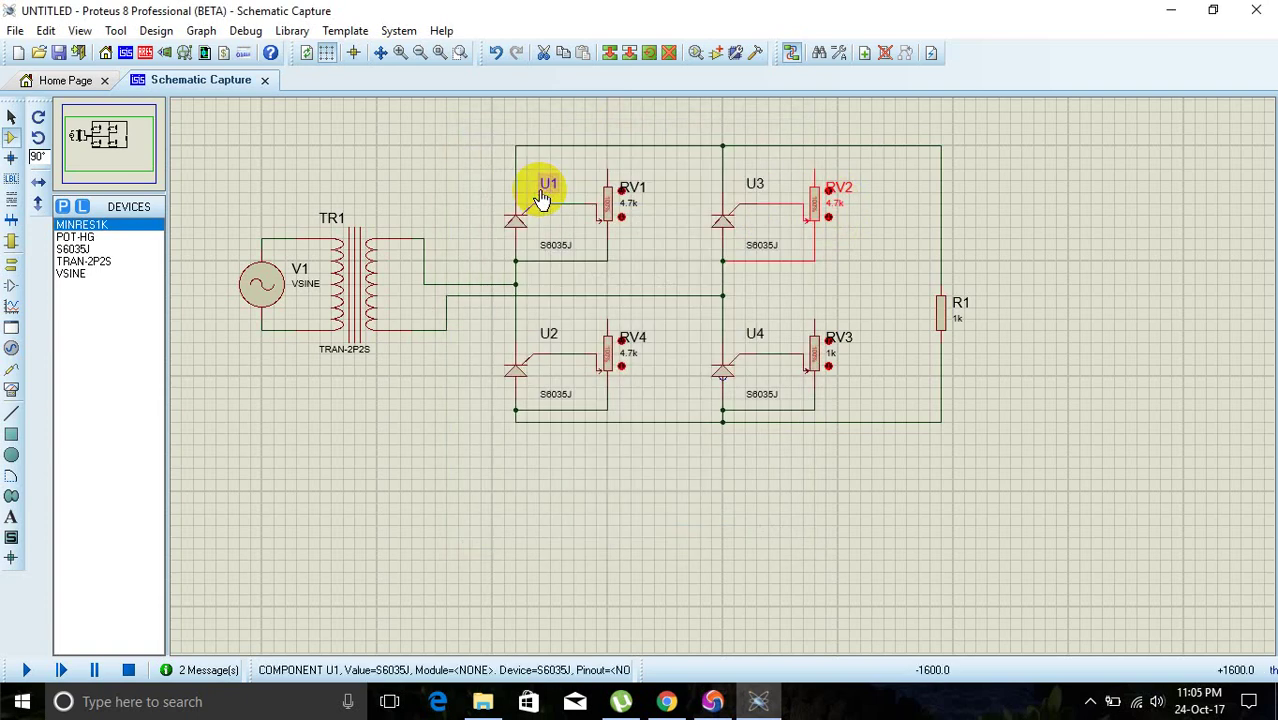
double_click(829, 352)
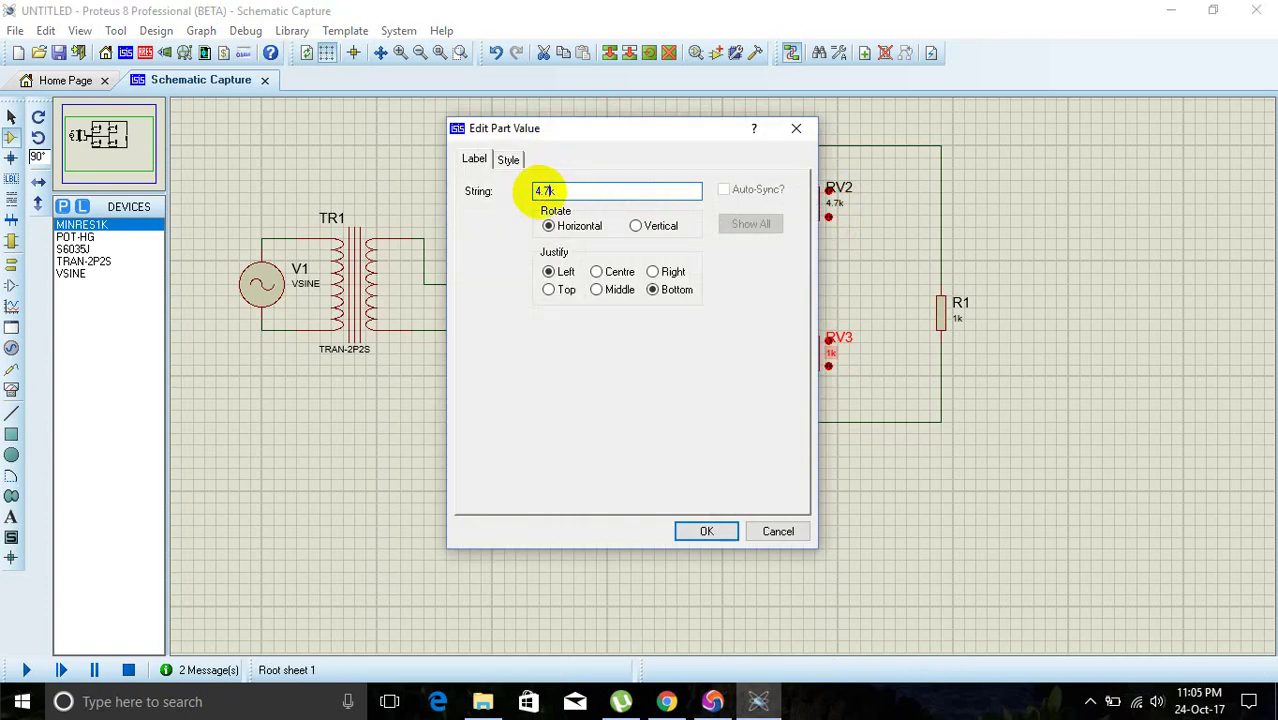
key(Return)
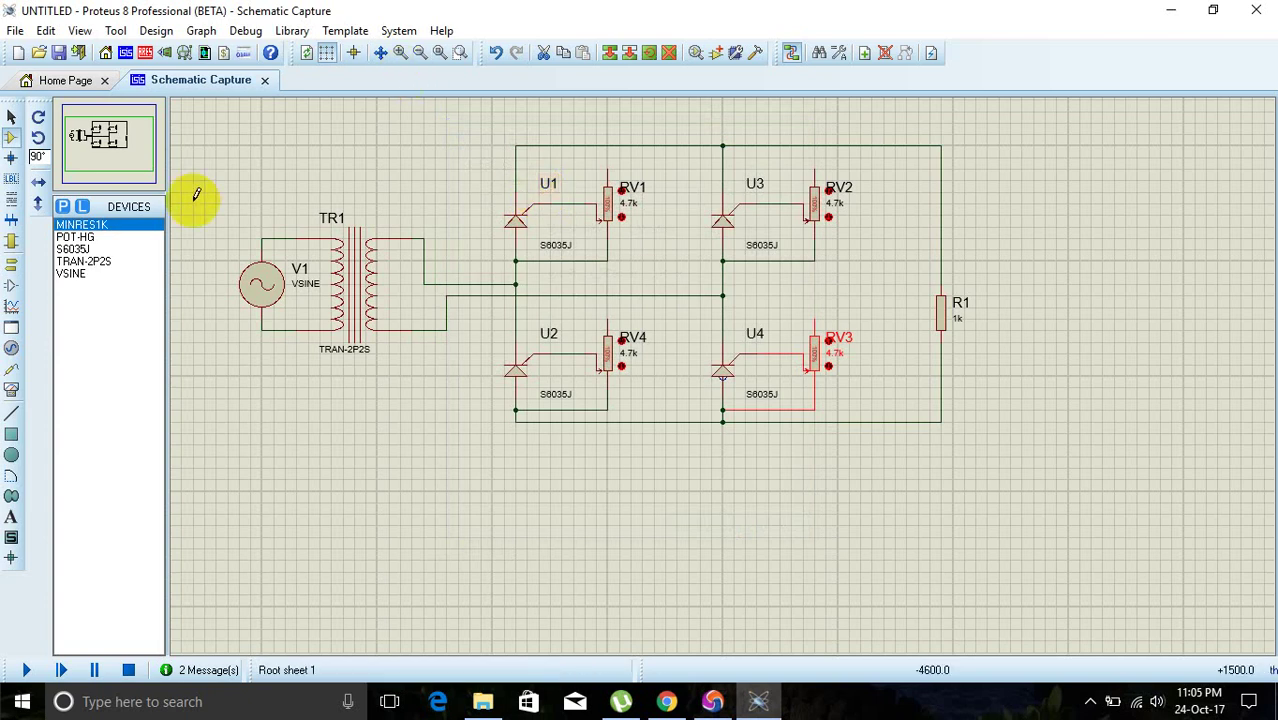
- Place a virtual OSCILLOSCOPE in the free space above the bridge circuit
click(110, 137)
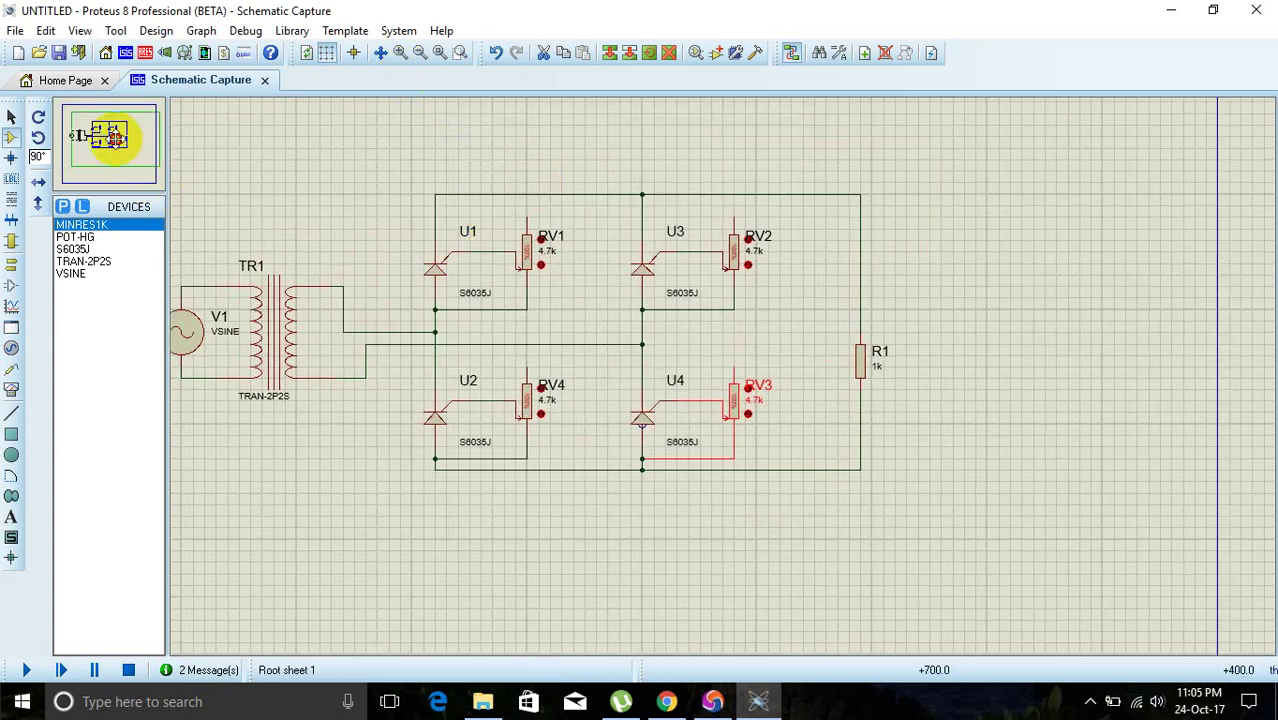
drag(110, 137, 107, 131)
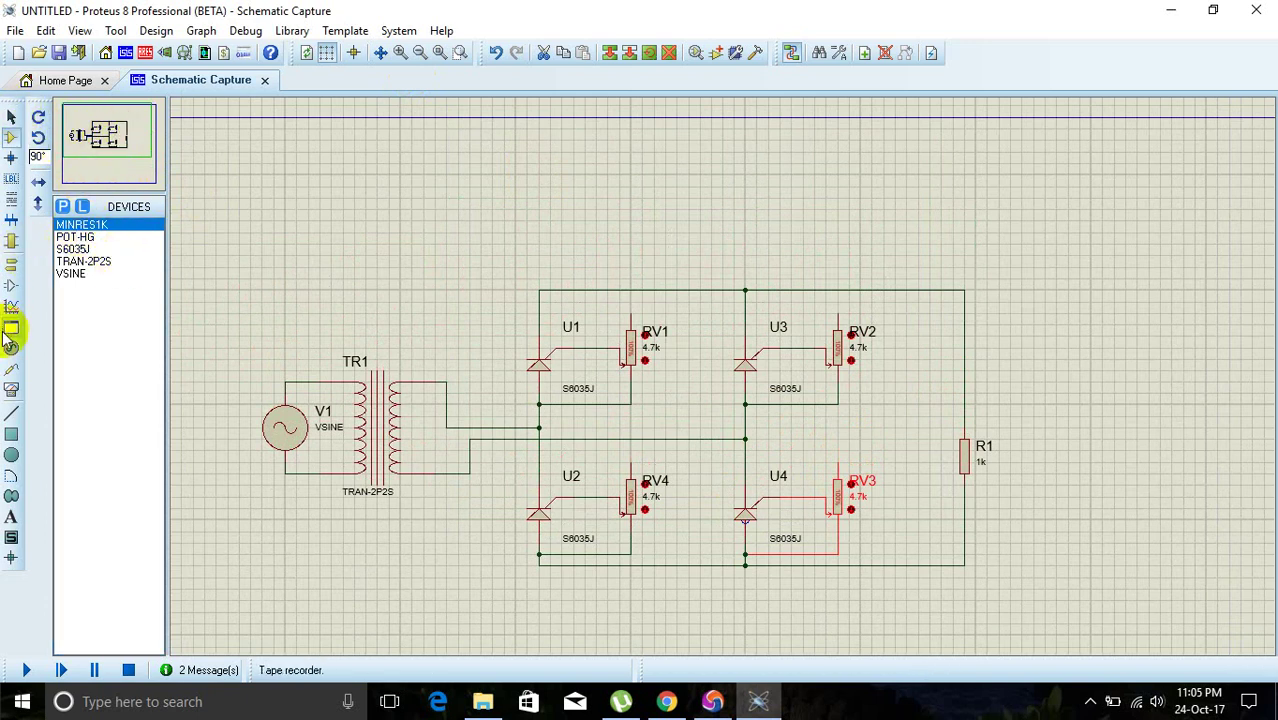
click(12, 390)
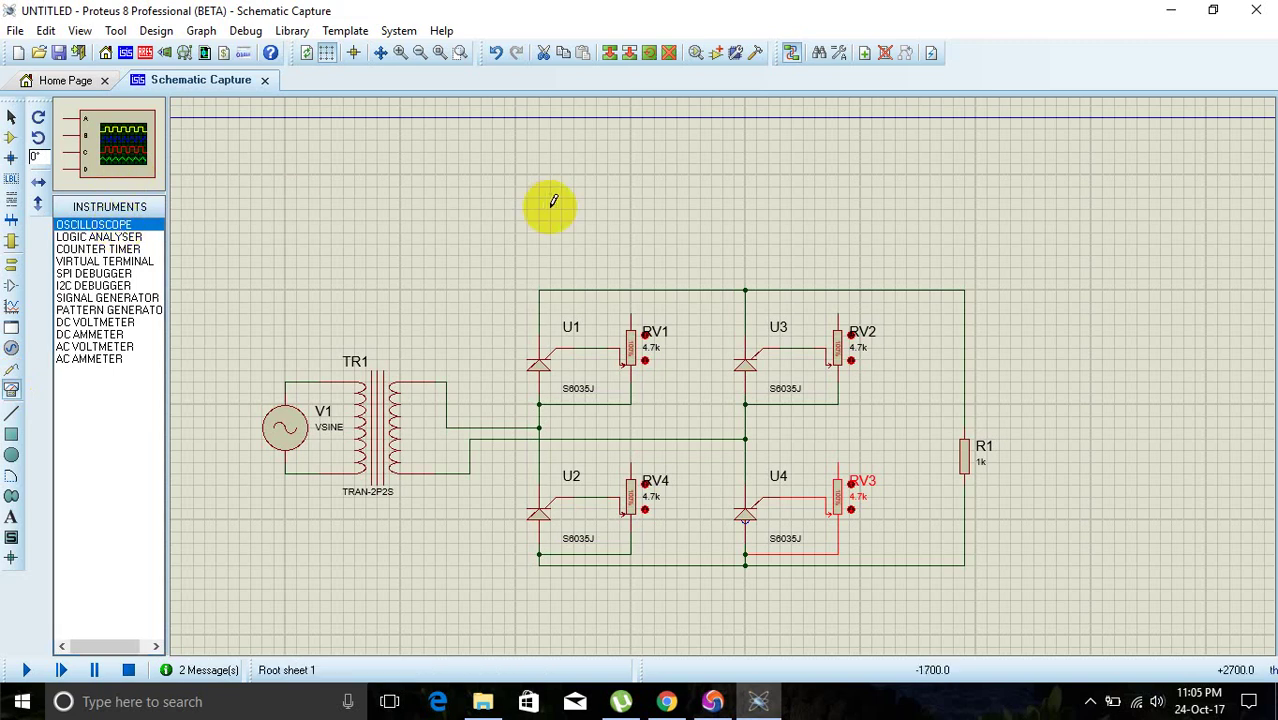
click(716, 182)
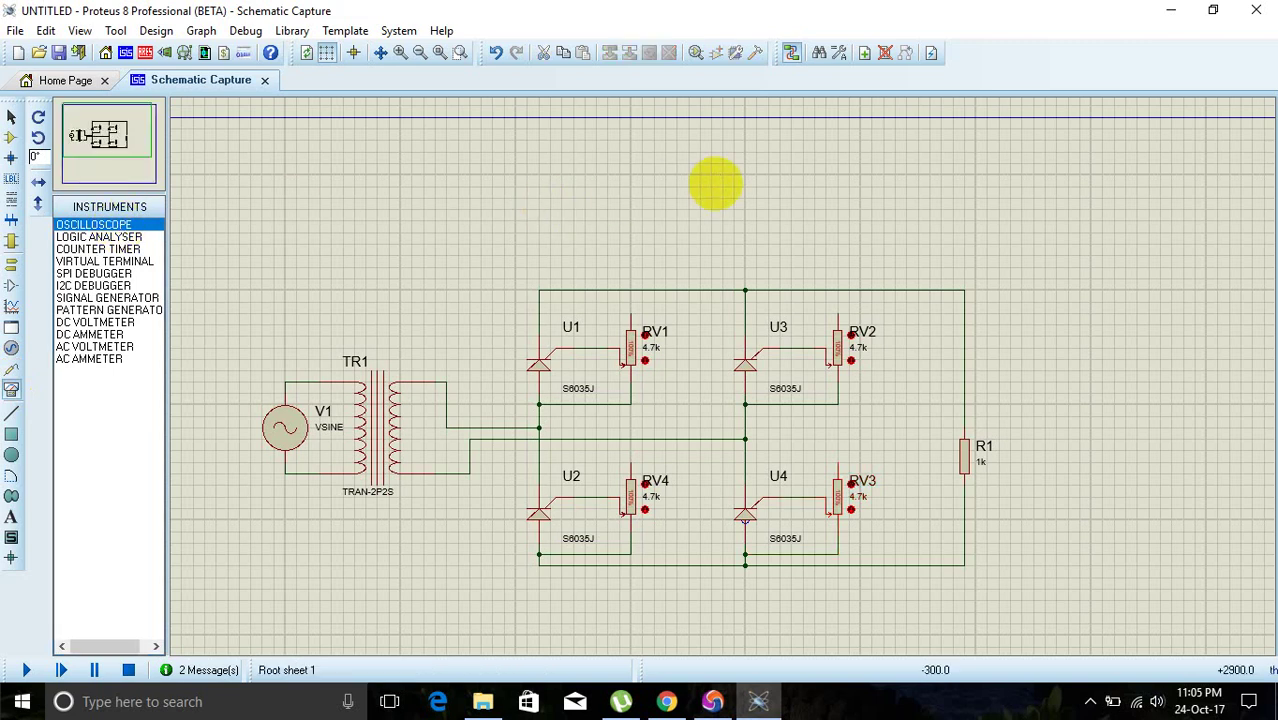
drag(716, 182, 815, 205)
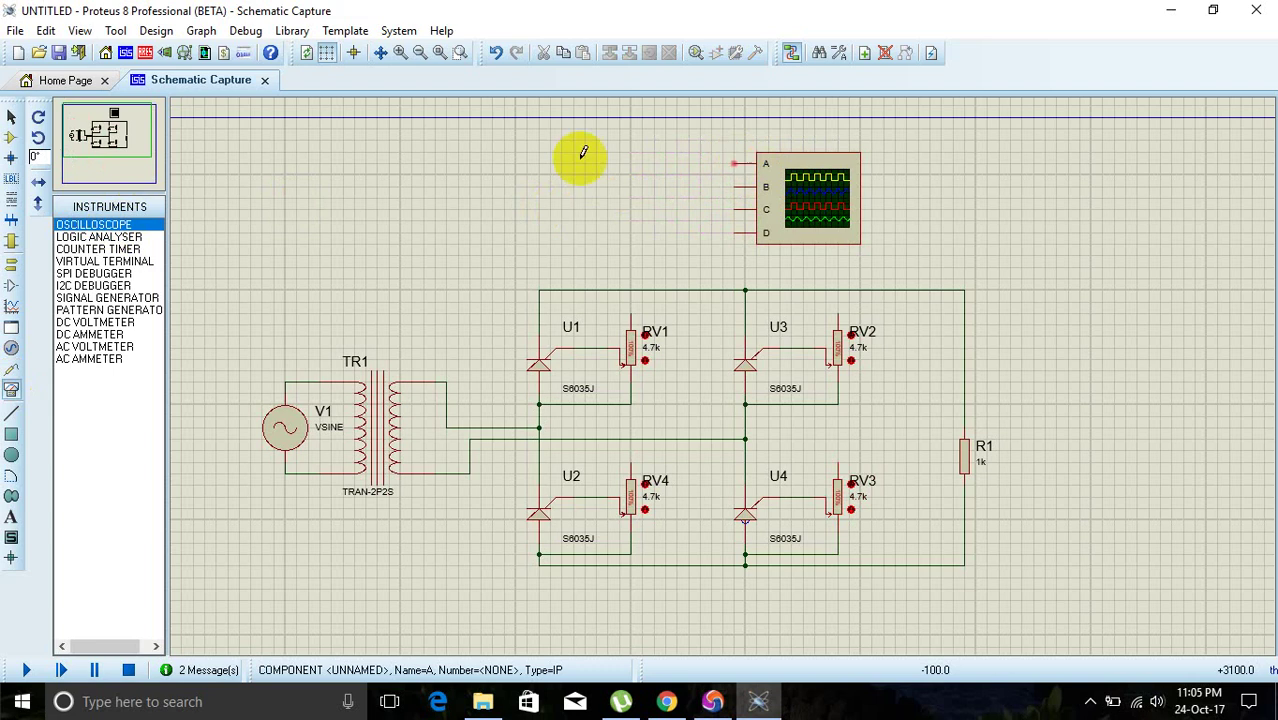
- Wire scope channel A to the transformer output and channel B to the top rail
click(449, 377)
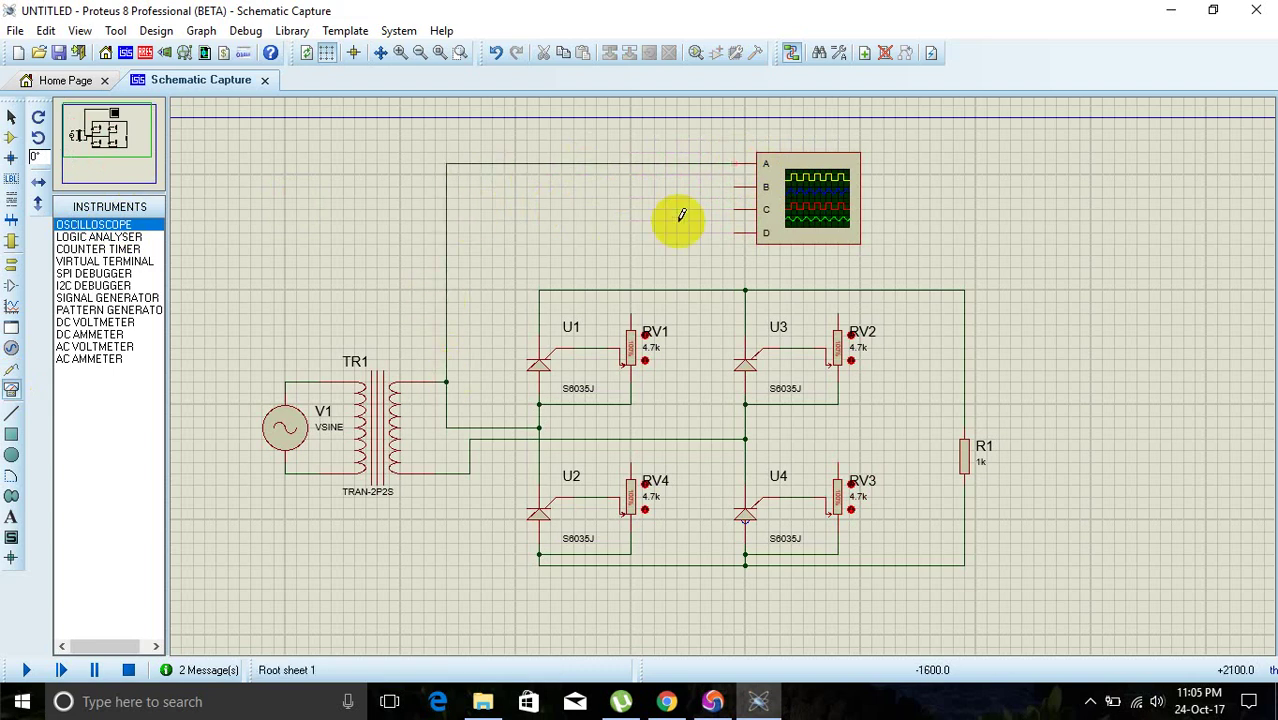
click(740, 181)
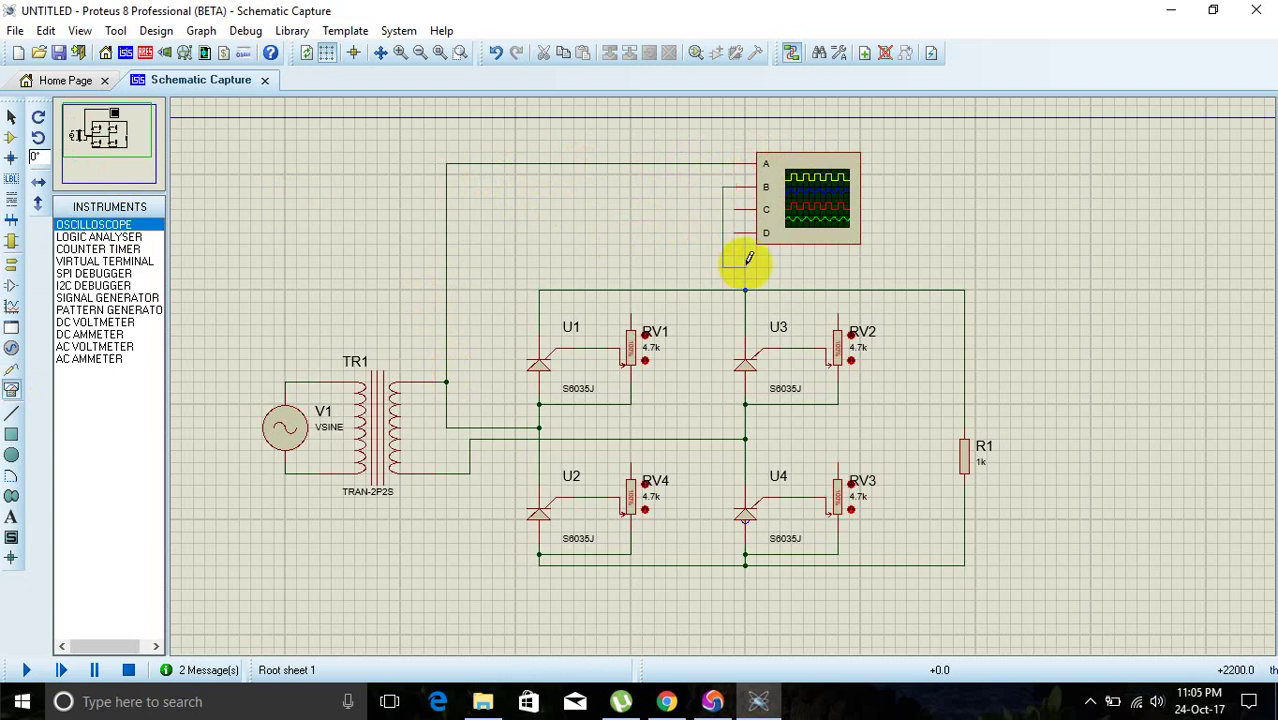
click(860, 288)
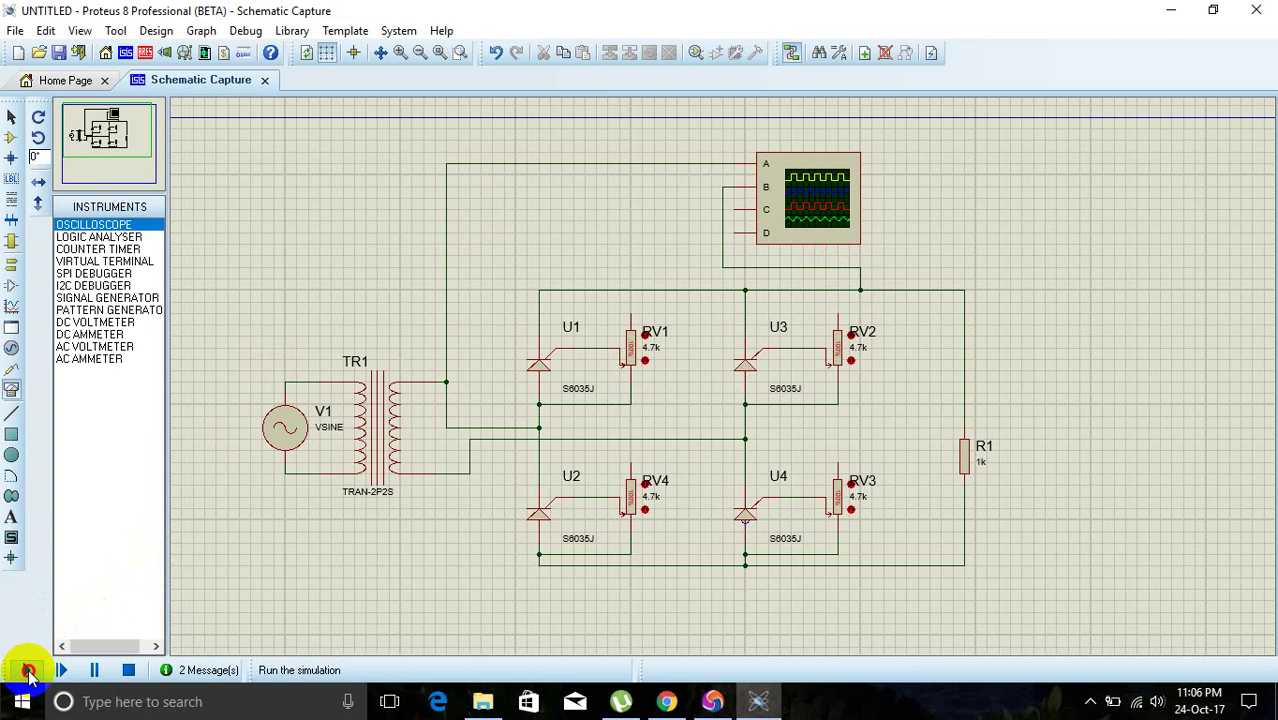
- Run the simulation and turn the oscilloscope's horizontal timebase from 1m to 5m
click(28, 672)
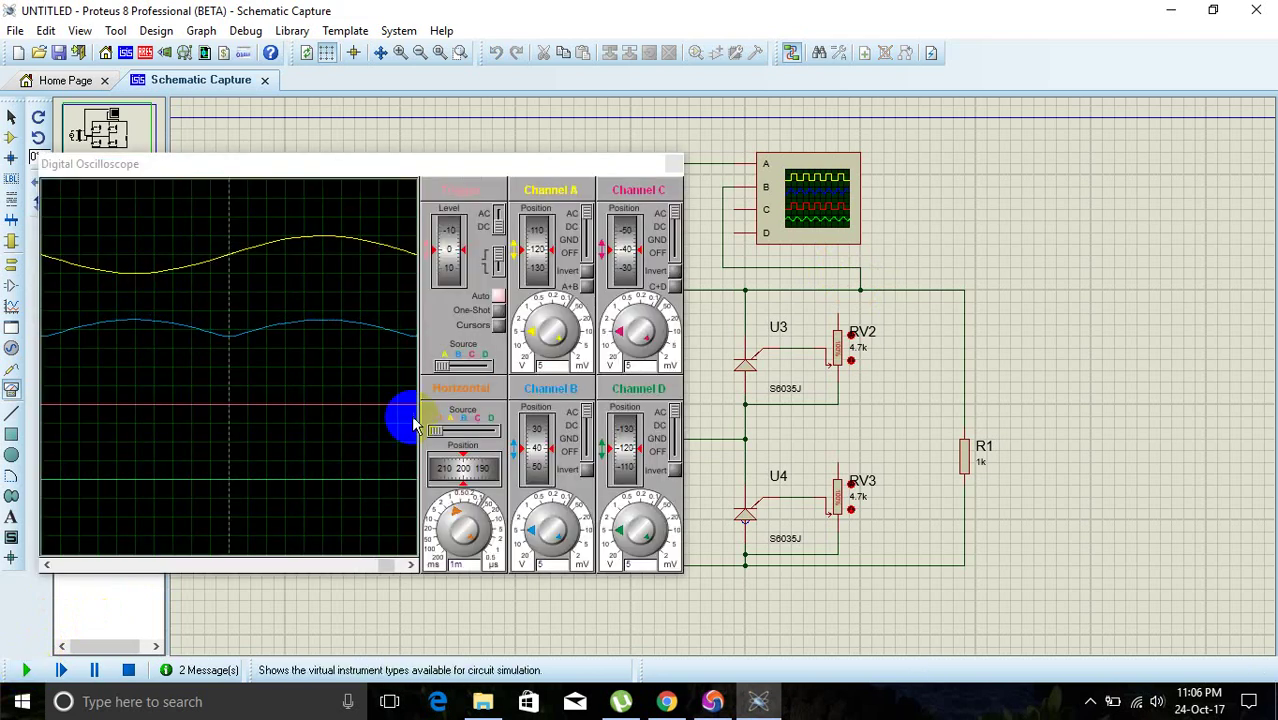
click(447, 515)
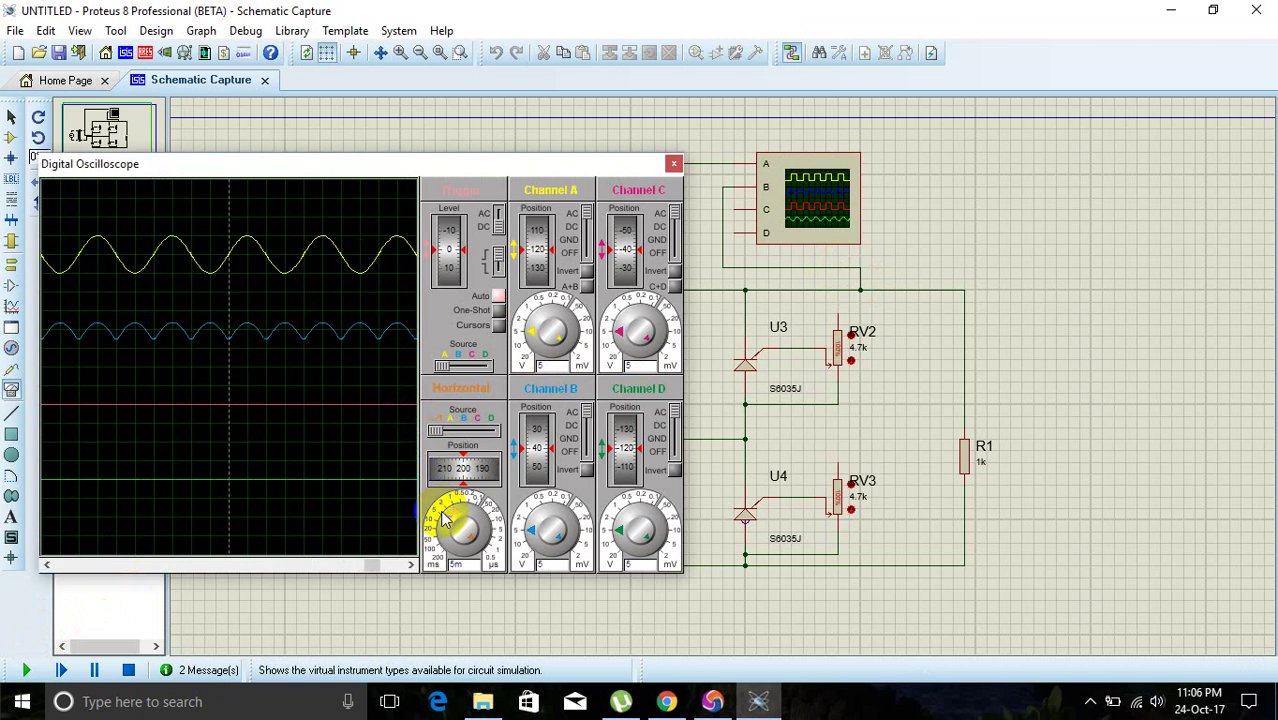
drag(400, 356, 278, 320)
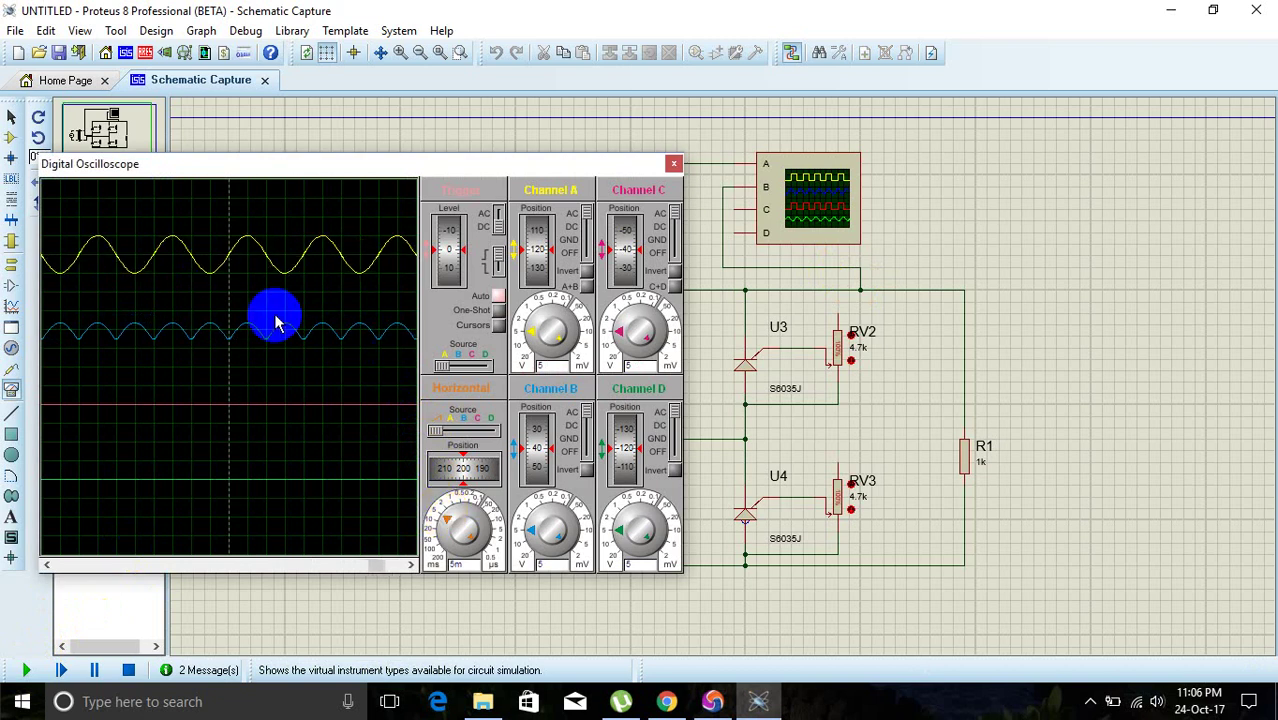